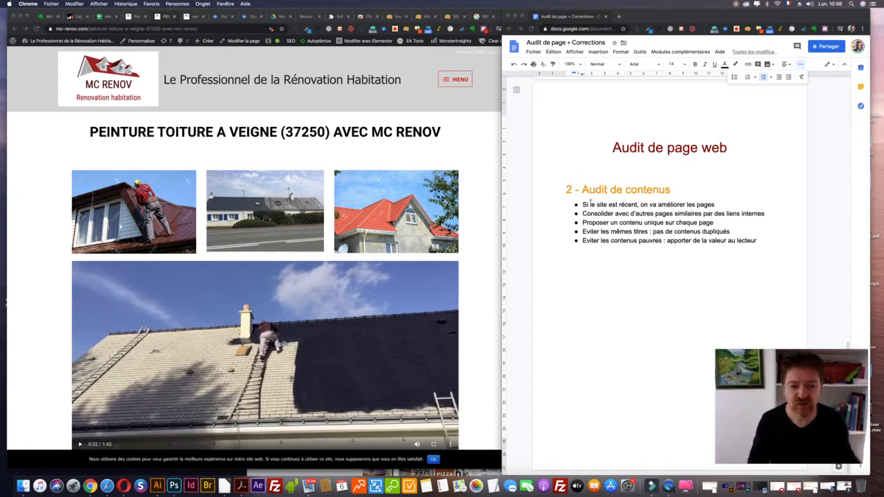
# Step: Bold the bullet "Eviter les mêmes titres : pas de contenus dupliqués" in the audit notes
pyautogui.click(587, 204)
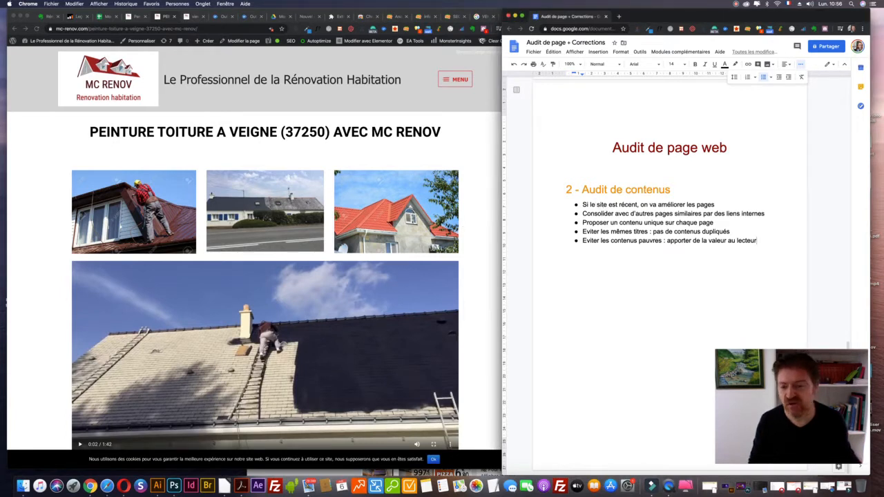
pyautogui.click(47, 188)
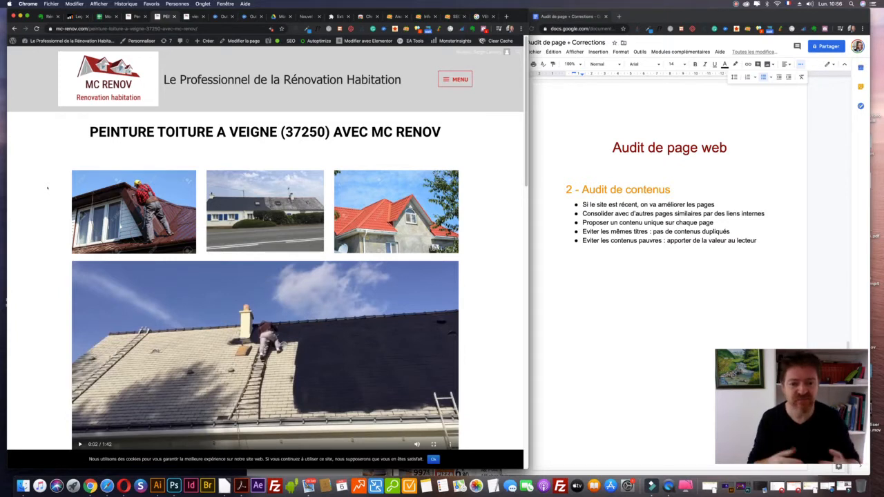
pyautogui.click(757, 241)
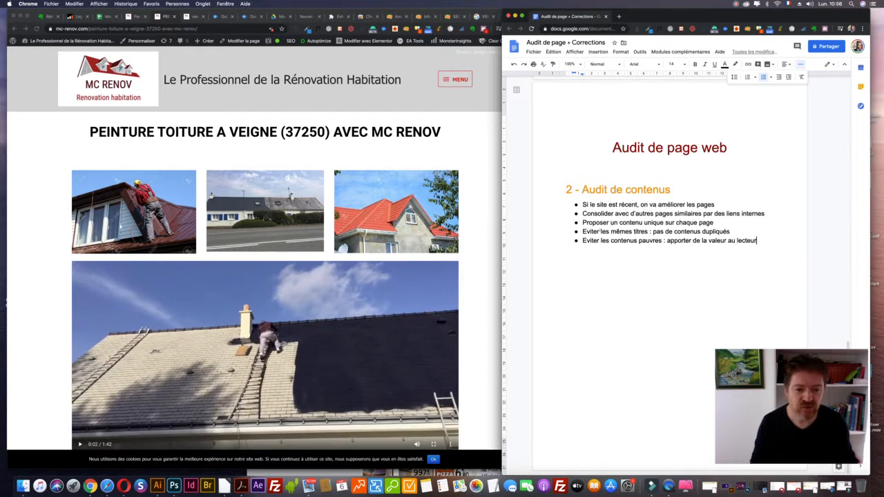
pyautogui.tripleClick(601, 231)
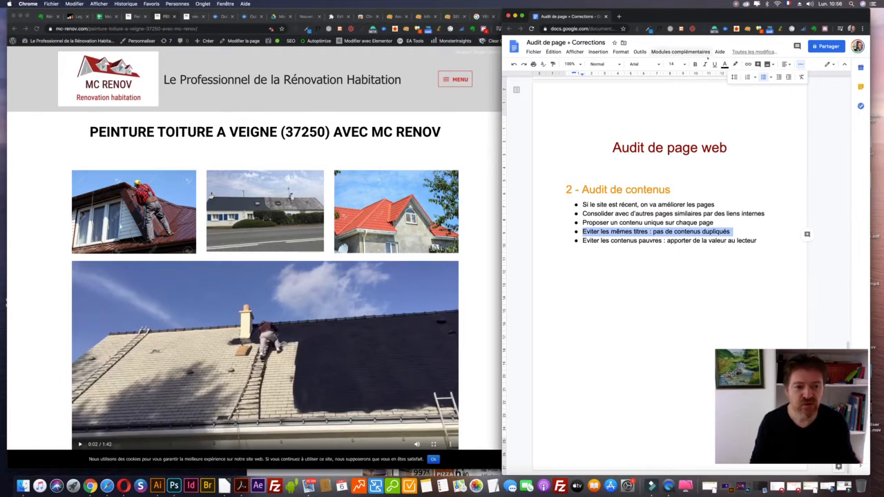
pyautogui.click(695, 64)
pyautogui.click(644, 270)
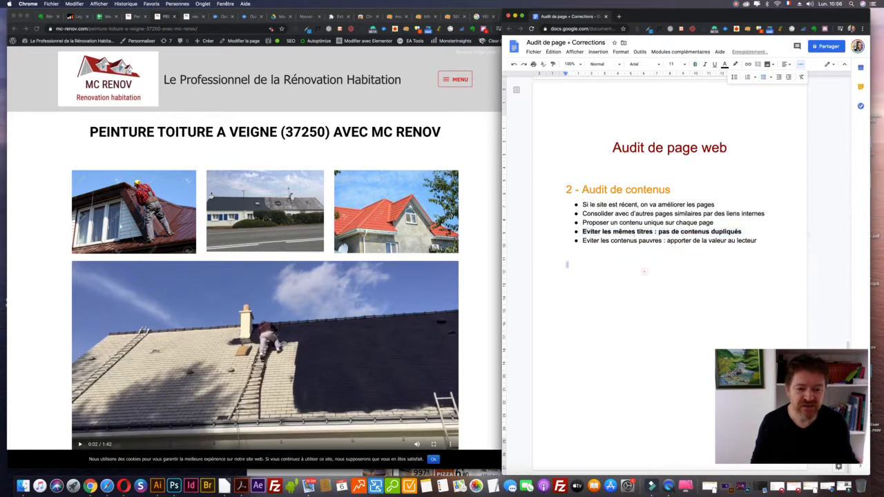
# Step: Highlight "pas de contenus dupliqués" in the notes and the main title of the MC RENOV roof painting page
pyautogui.moveTo(659, 232); pyautogui.dragTo(742, 231)
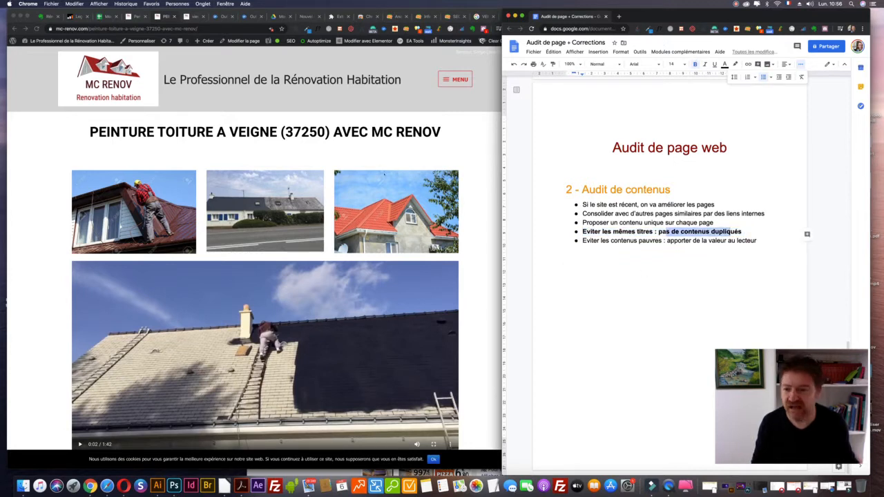
pyautogui.click(358, 152)
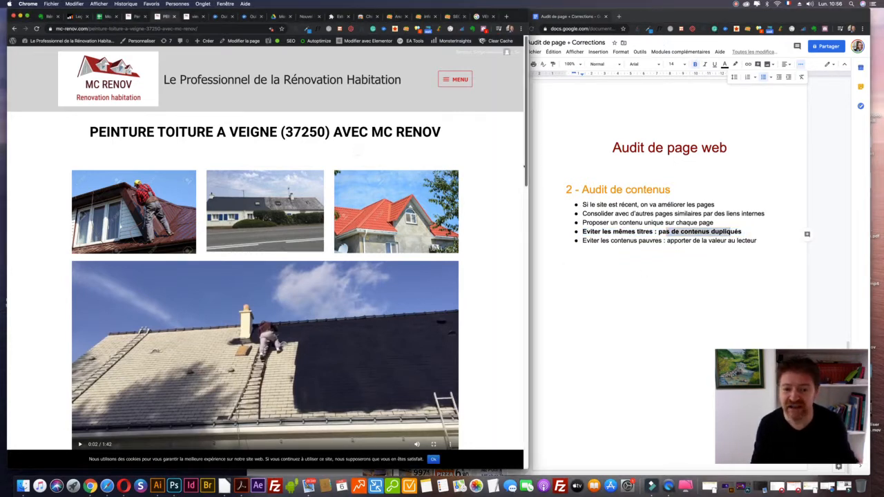
pyautogui.scroll(-1, 357, 152)
pyautogui.scroll(-5, 269, 148)
pyautogui.scroll(6, 269, 148)
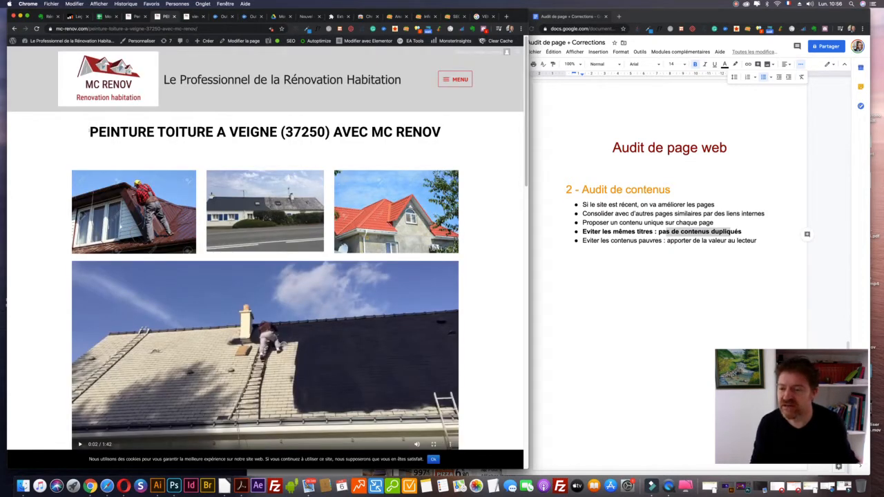
pyautogui.moveTo(90, 132); pyautogui.dragTo(441, 131)
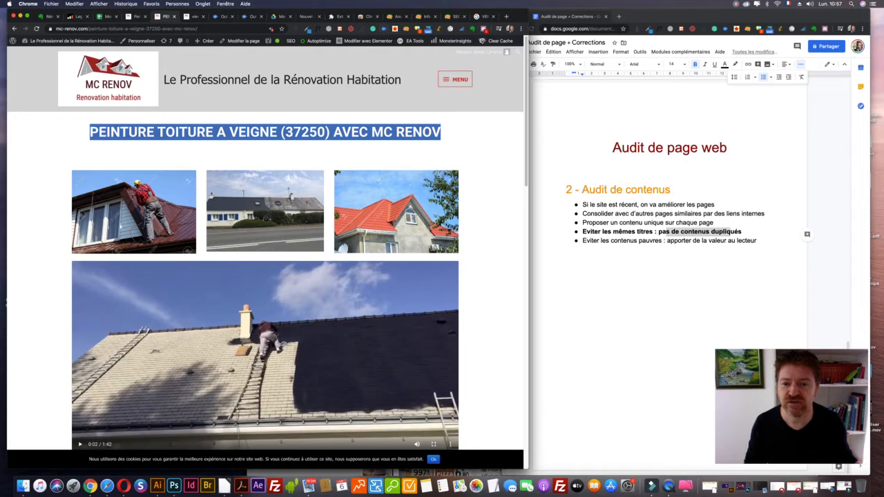
# Step: Check the page's header structure in the SEO check extension and compare it with the headings in the page content
pyautogui.click(417, 29)
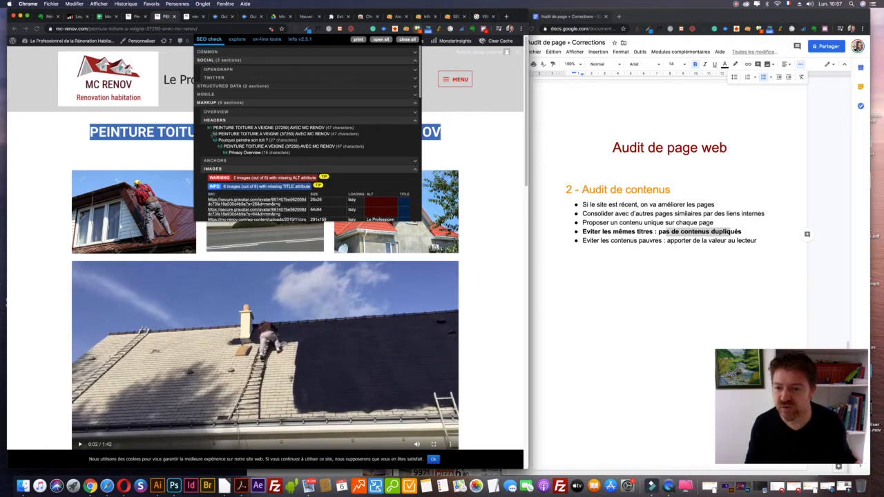
pyautogui.click(161, 147)
pyautogui.scroll(-5, 161, 147)
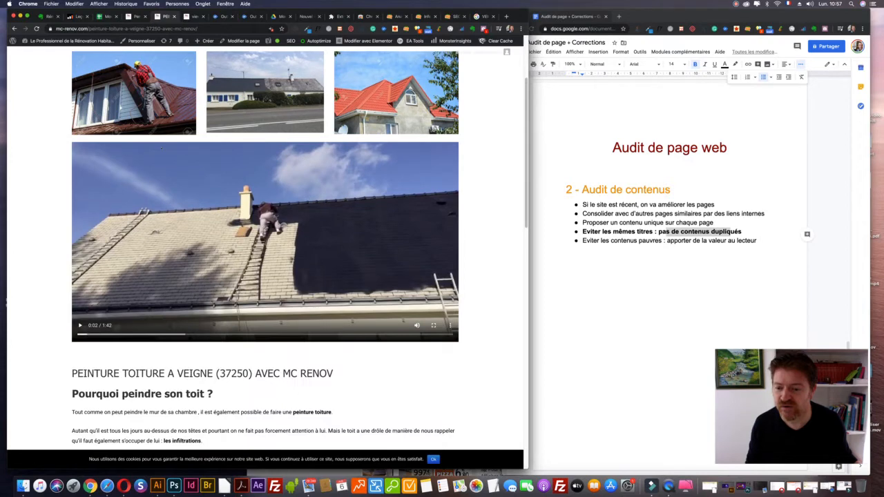
pyautogui.scroll(-3, 253, 212)
pyautogui.scroll(8, 253, 212)
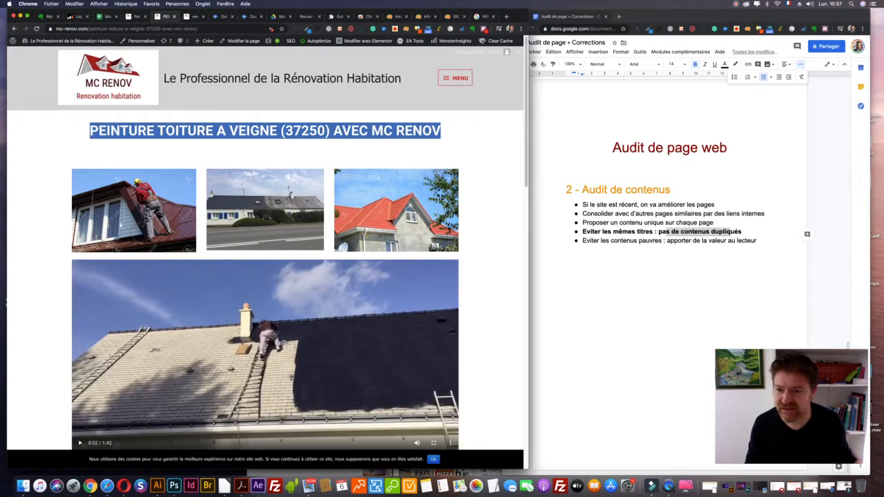
# Step: Highlight the page's main title and examine the section headings down to the contact link for repeated wording
pyautogui.click(107, 148)
pyautogui.moveTo(90, 131); pyautogui.dragTo(454, 124)
pyautogui.scroll(-3, 454, 124)
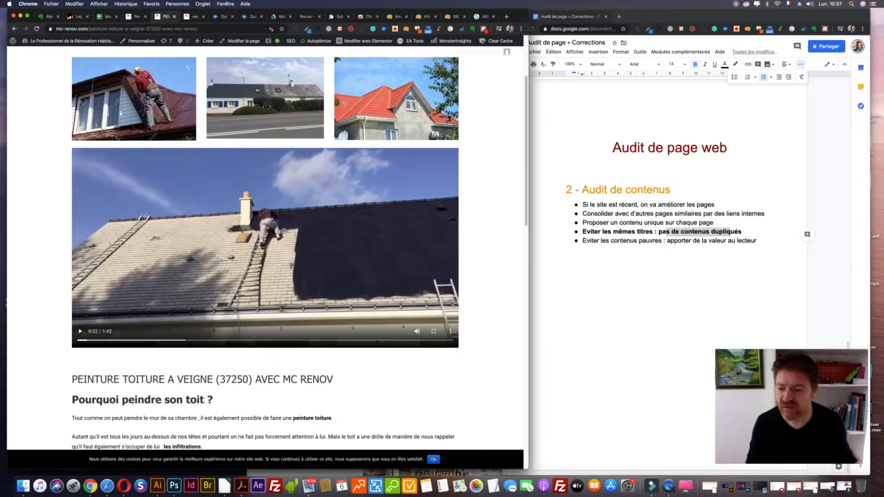
pyautogui.scroll(-3, 266, 247)
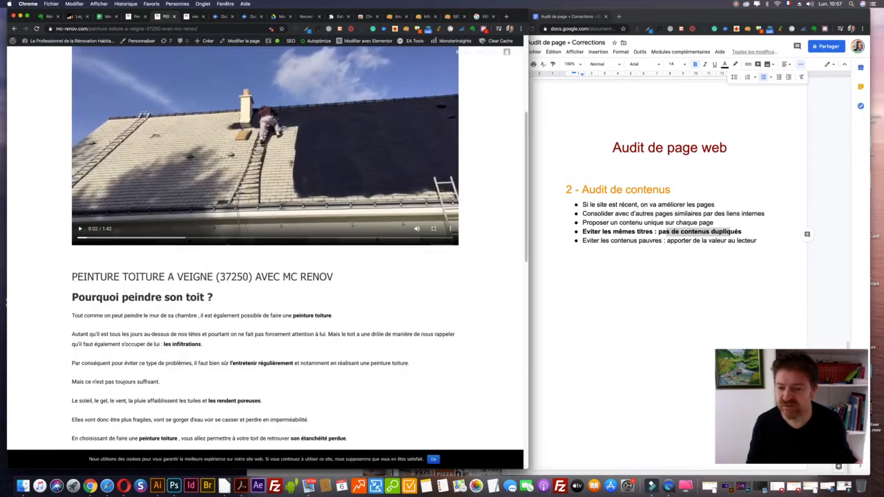
pyautogui.scroll(2, 266, 247)
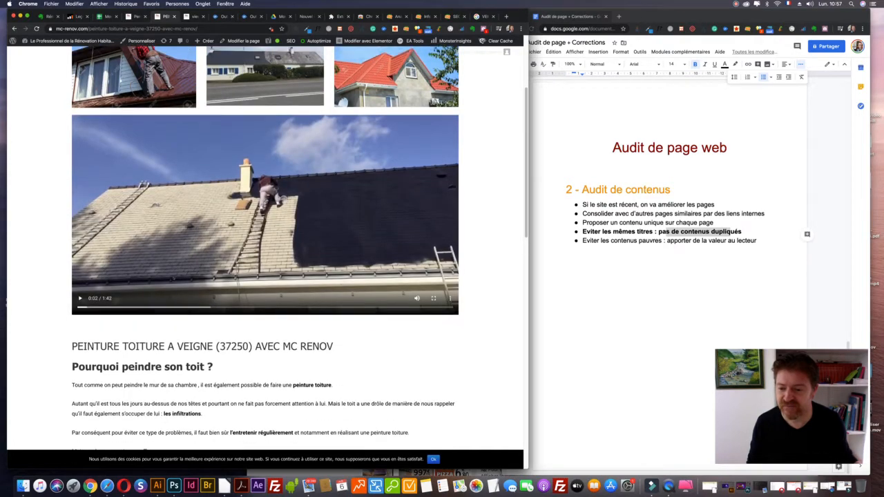
pyautogui.scroll(-10, 265, 247)
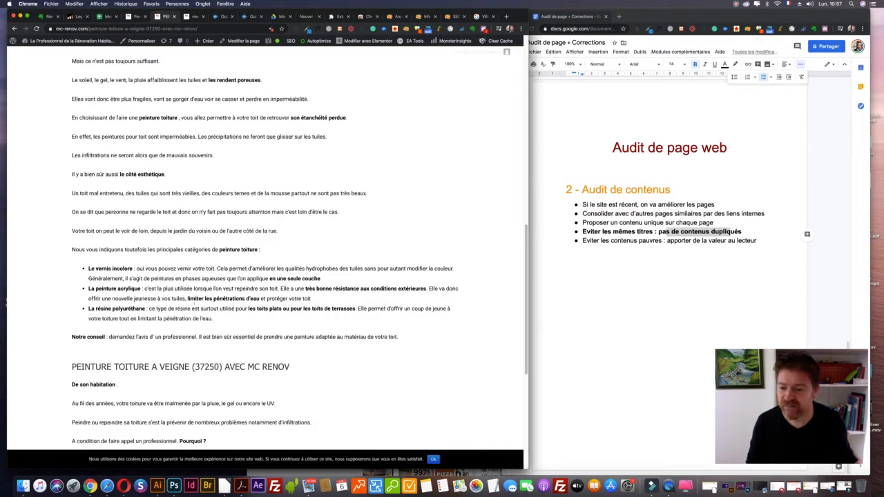
pyautogui.scroll(-7, 265, 247)
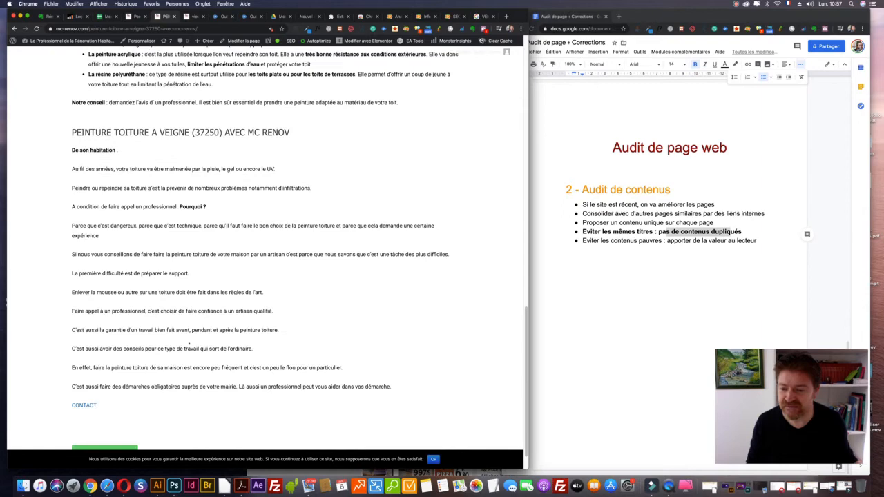
pyautogui.scroll(-1, 189, 335)
pyautogui.scroll(20, 190, 343)
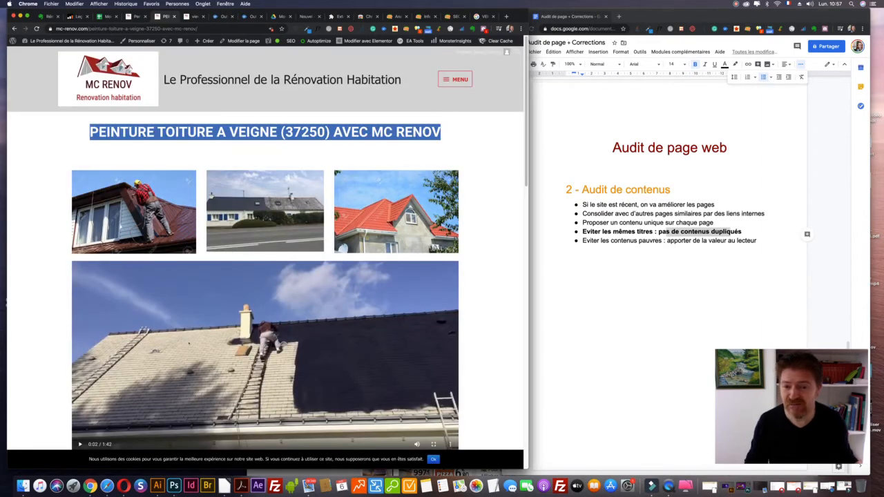
# Step: Highlight "pas de contenus dupliqués" again in the fourth bullet of the audit notes, then clear the selection
pyautogui.click(657, 333)
pyautogui.click(670, 233)
pyautogui.moveTo(659, 232); pyautogui.dragTo(744, 232)
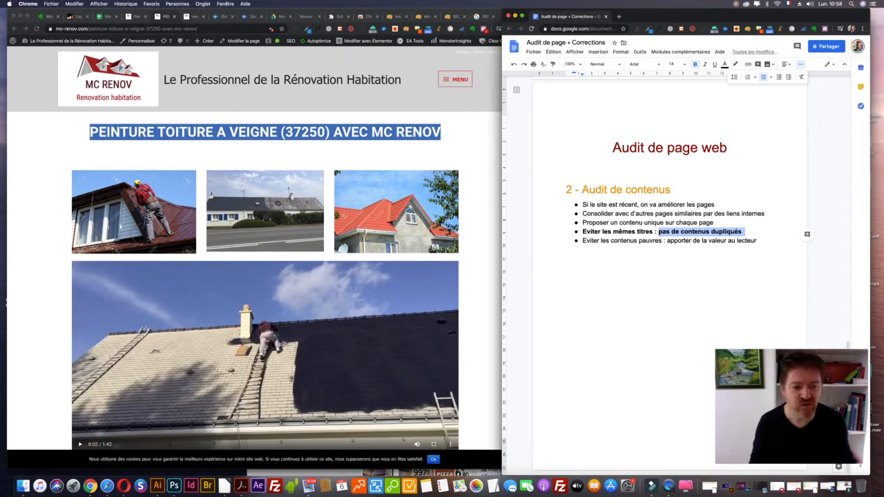
pyautogui.press('Right')
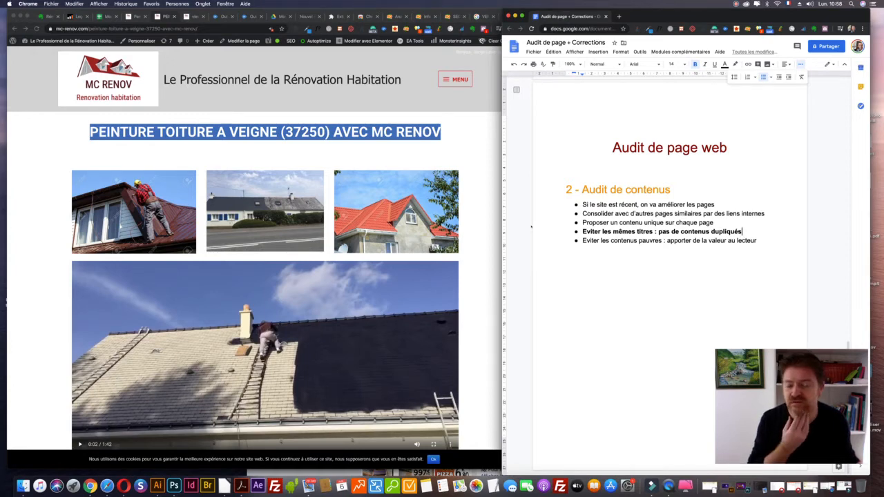
# Step: Highlight the town, the company name and the phrase "PEINTURE TOITURE A VEIGNE (37250)" in the web page's main title
pyautogui.click(460, 150)
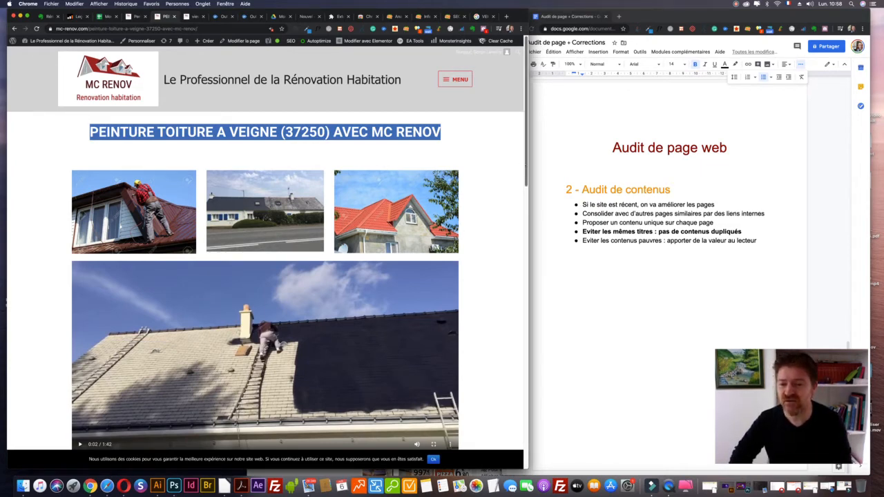
pyautogui.scroll(-1, 265, 276)
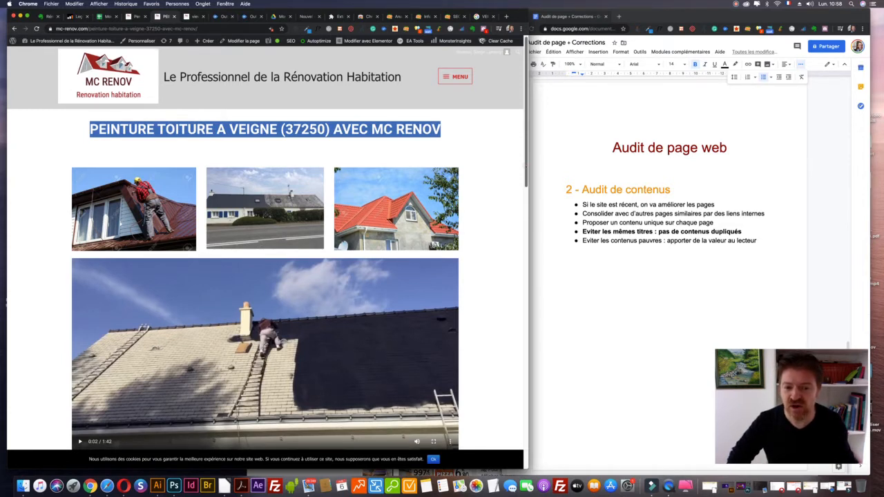
pyautogui.scroll(1, 264, 277)
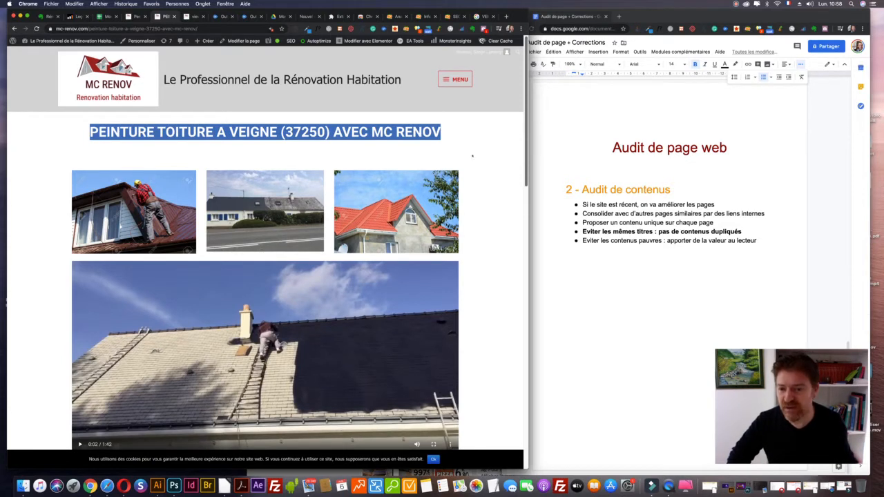
pyautogui.click(294, 144)
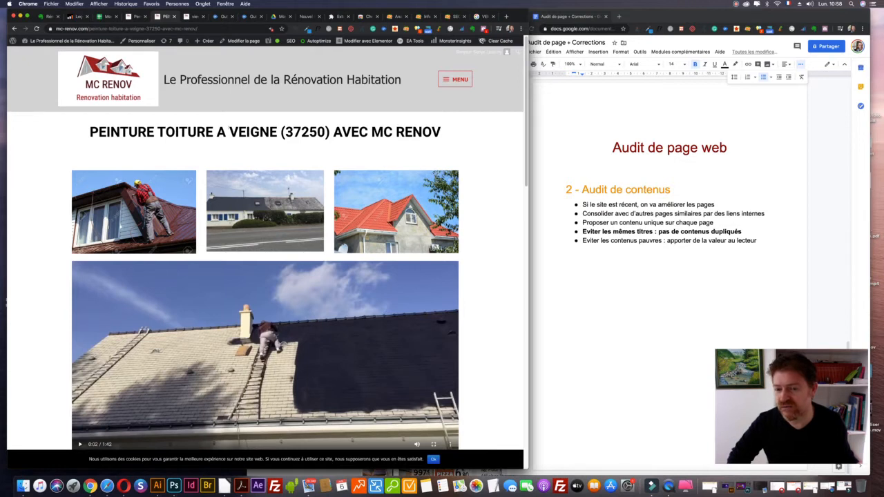
pyautogui.moveTo(230, 132); pyautogui.dragTo(277, 132)
pyautogui.moveTo(371, 132); pyautogui.dragTo(455, 143)
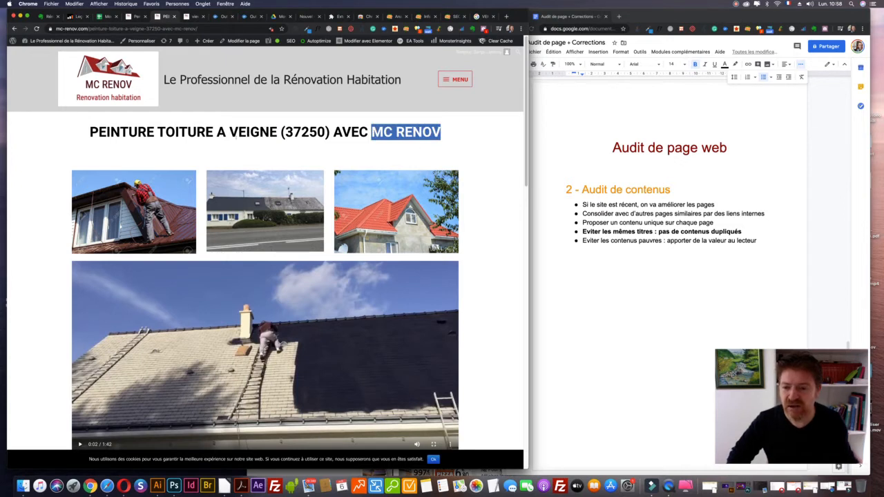
pyautogui.moveTo(229, 133); pyautogui.dragTo(333, 133)
pyautogui.moveTo(527, 159); pyautogui.dragTo(525, 142)
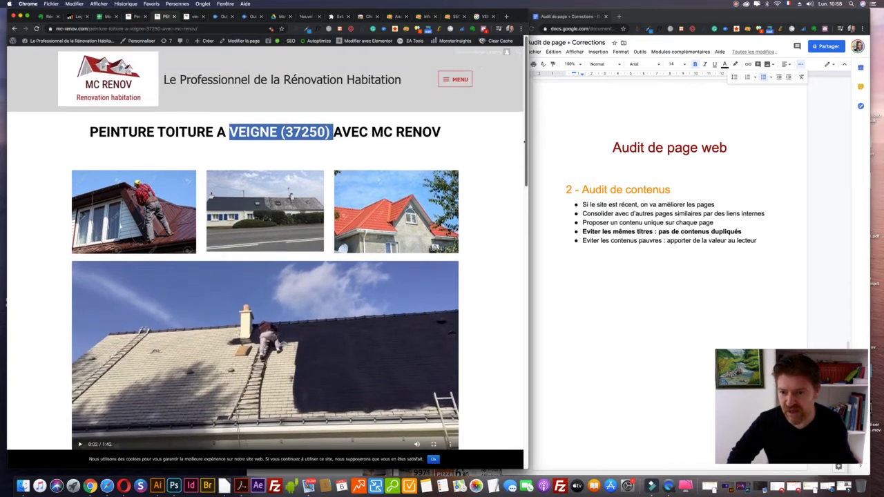
pyautogui.moveTo(89, 132); pyautogui.dragTo(330, 132)
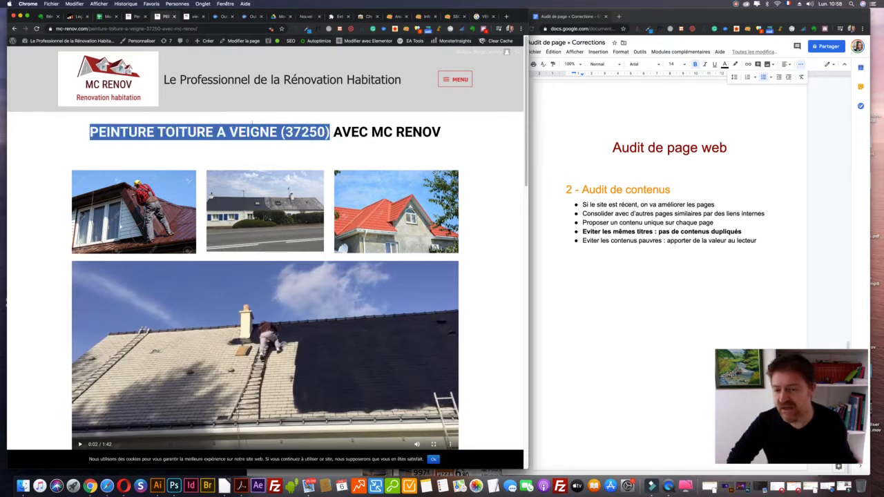
# Step: Highlight the town name "VEIGNE" in the main title, followed by the complete title
pyautogui.click(330, 132)
pyautogui.moveTo(281, 132); pyautogui.dragTo(230, 132)
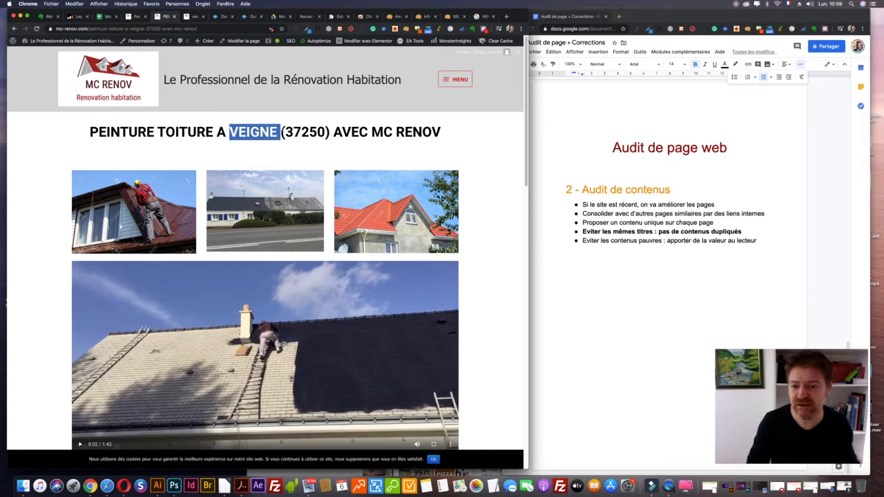
pyautogui.moveTo(285, 133); pyautogui.dragTo(301, 133)
pyautogui.moveTo(230, 132); pyautogui.dragTo(277, 133)
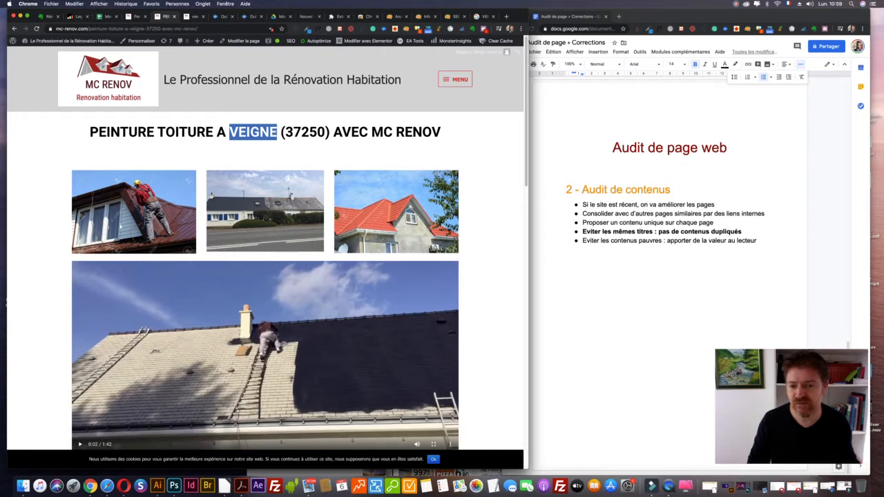
pyautogui.moveTo(90, 132); pyautogui.dragTo(442, 131)
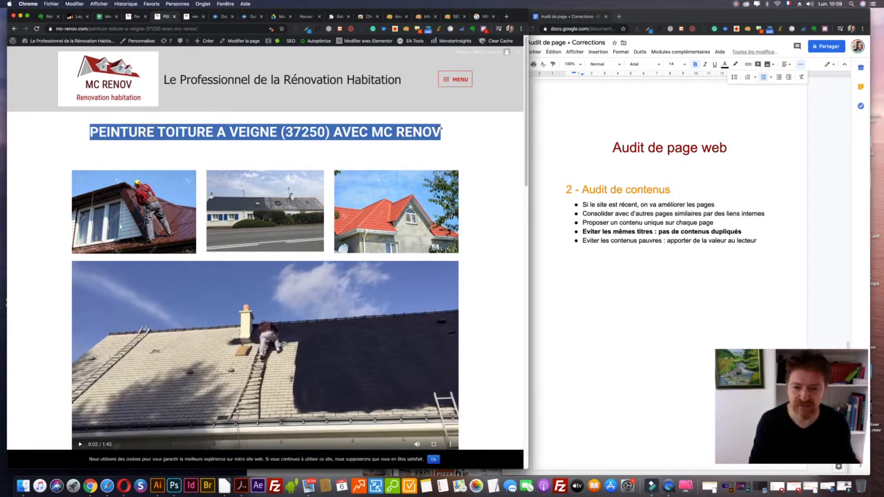
pyautogui.scroll(-1, 442, 132)
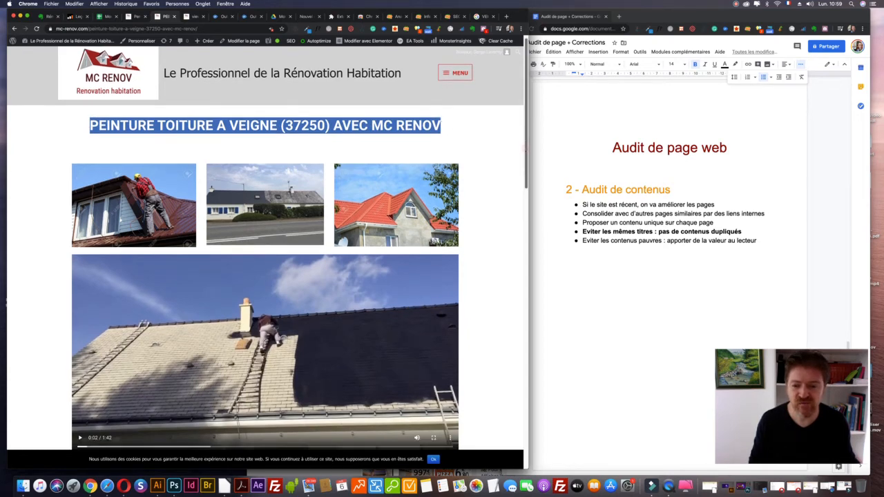
pyautogui.scroll(-1, 265, 249)
pyautogui.moveTo(524, 157); pyautogui.dragTo(518, 129)
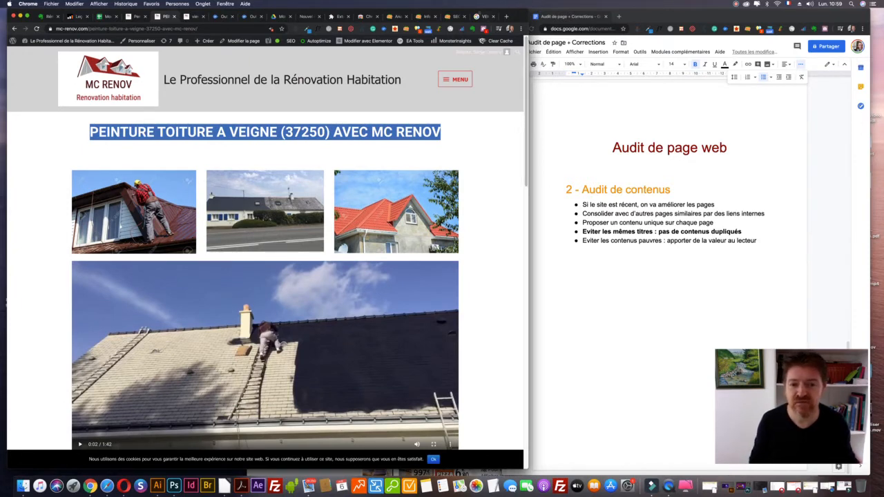
# Step: Switch to the Google results for "VEIGNE (37250)" and highlight the town's description in the knowledge panel
pyautogui.click(484, 17)
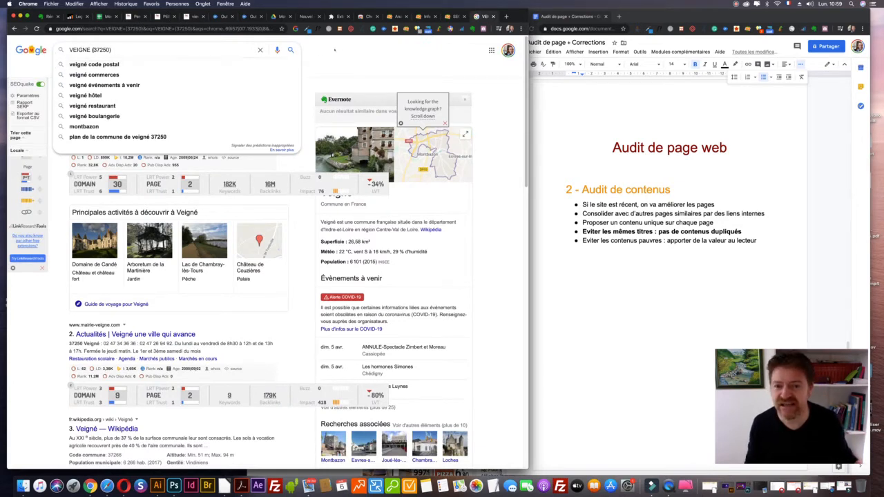
pyautogui.click(305, 227)
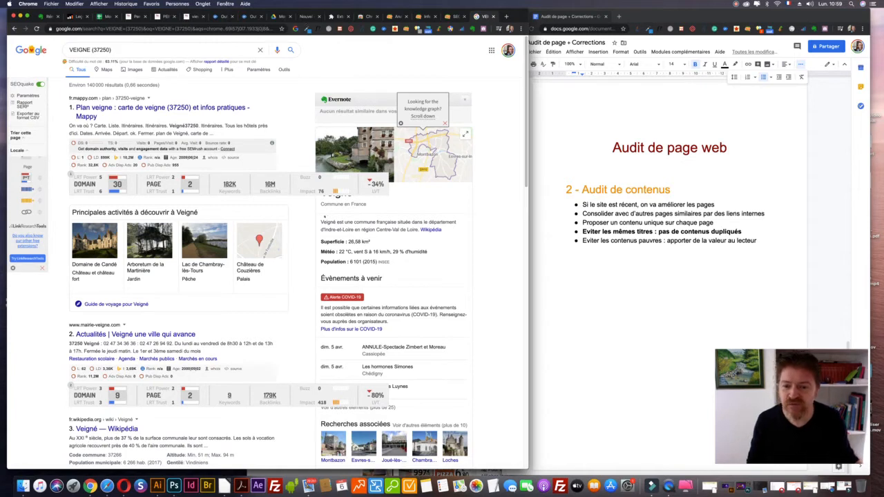
pyautogui.moveTo(320, 222); pyautogui.dragTo(448, 232)
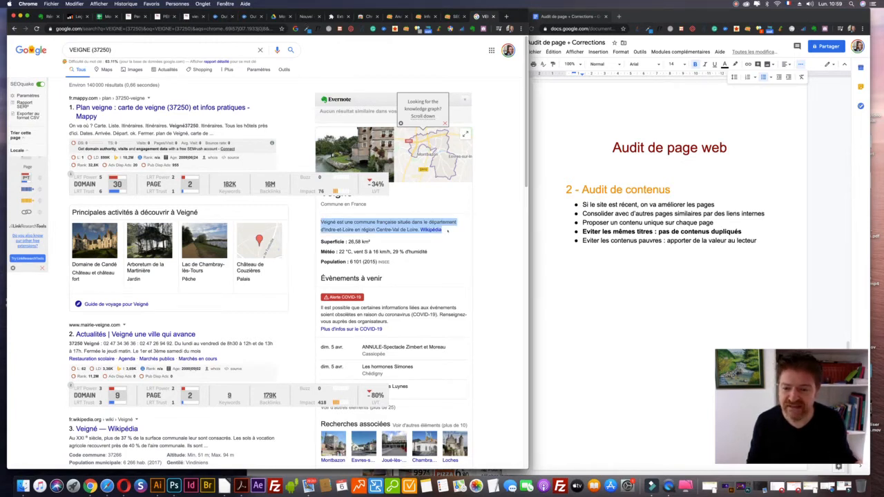
# Step: Start a new section of the audit notes below the bullet list with the line "Sémantique géographique :"
pyautogui.click(490, 217)
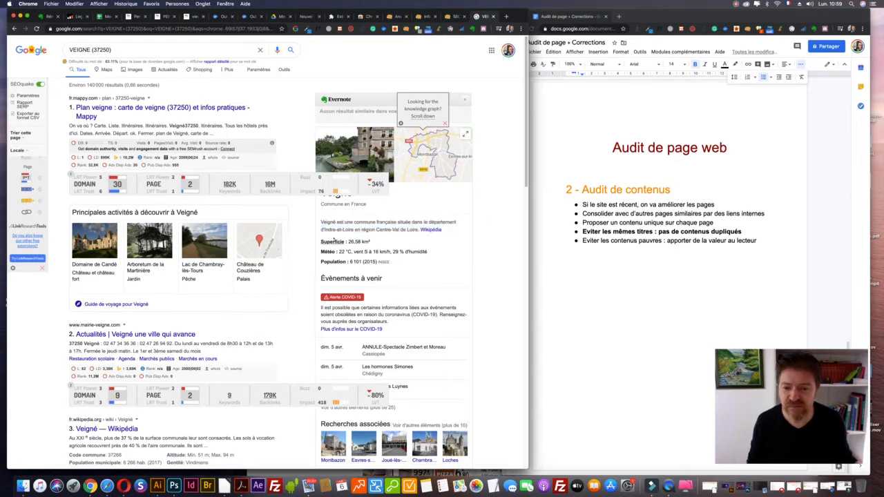
pyautogui.click(581, 269)
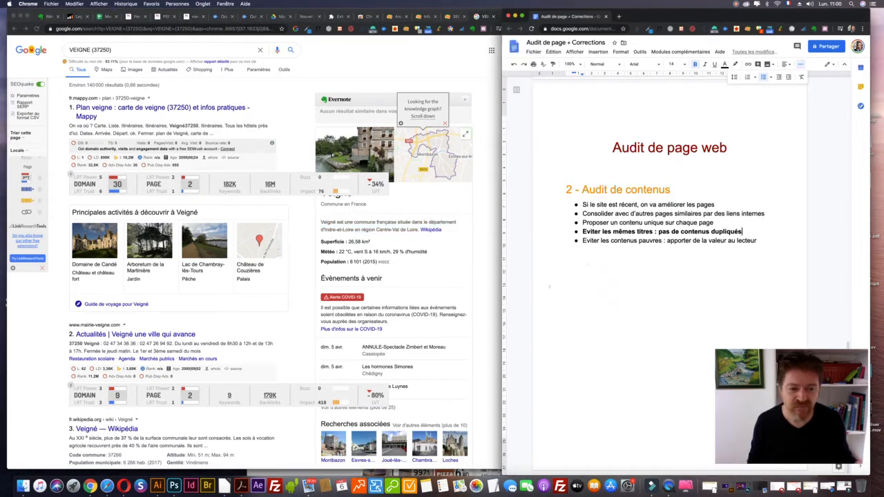
pyautogui.click(667, 275)
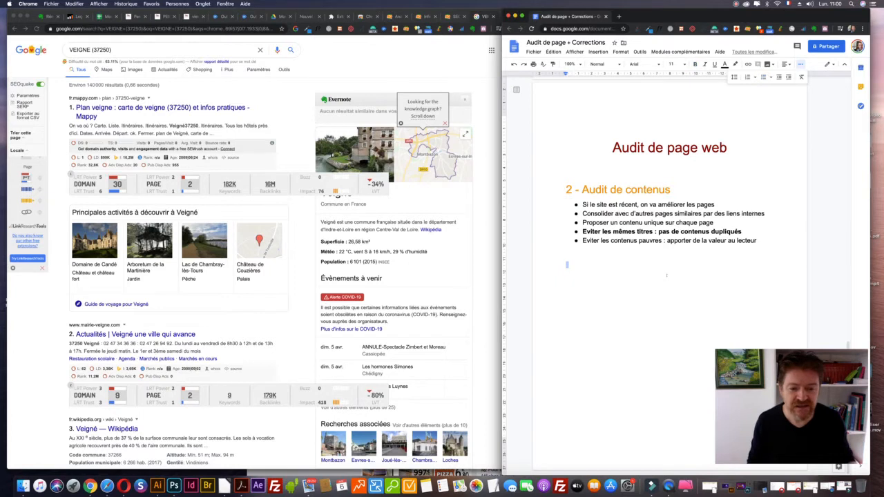
pyautogui.press('Return')
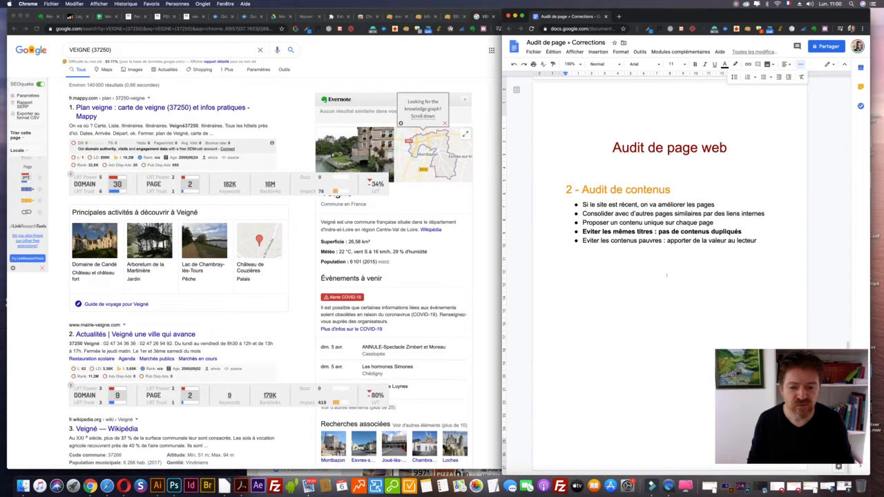
pyautogui.write('Sémantique géo')
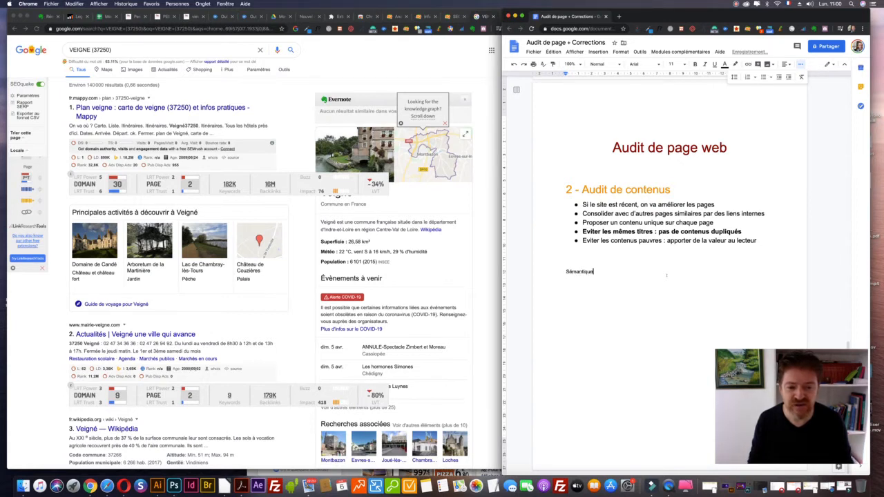
pyautogui.write('graphique :')
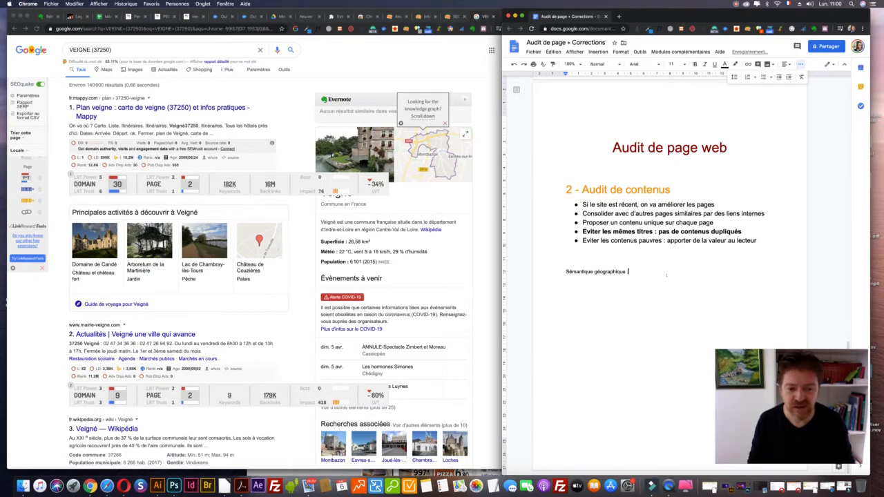
pyautogui.press('Return')
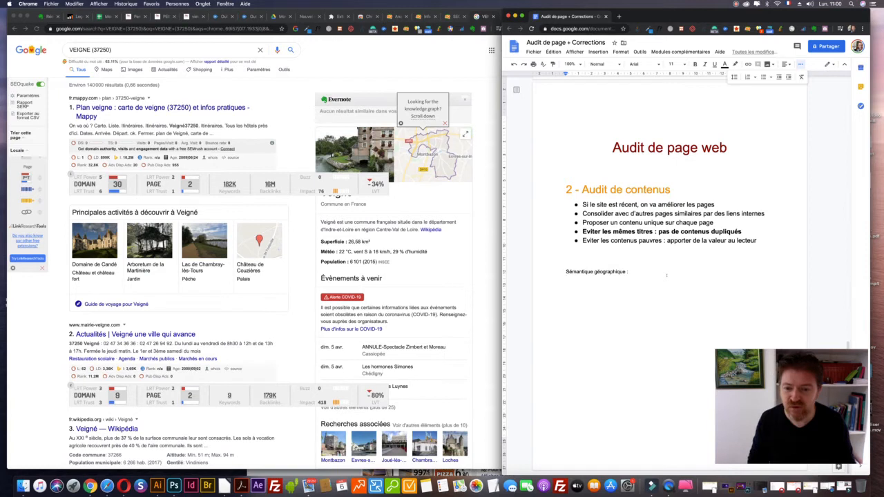
# Step: Add the lines "Indre et loire" and "Région Centre Val de Loire" under "Sémantique géographique :"
pyautogui.write('Indre et ')
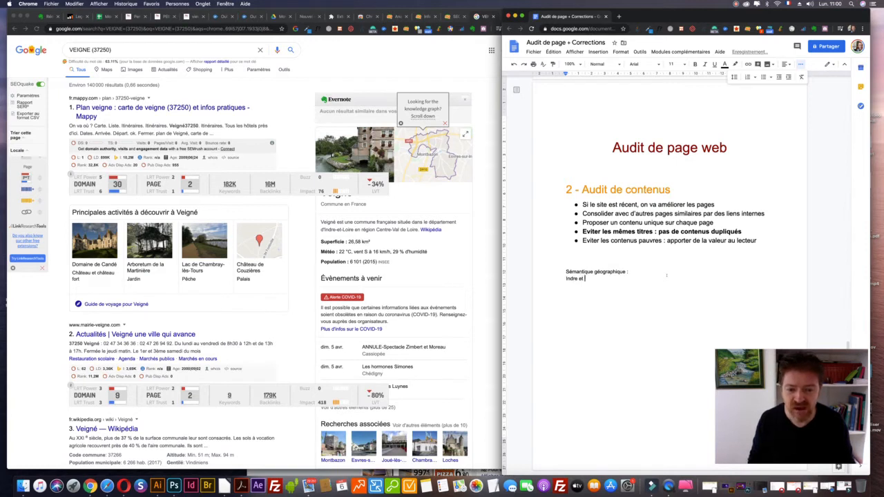
pyautogui.write('loire')
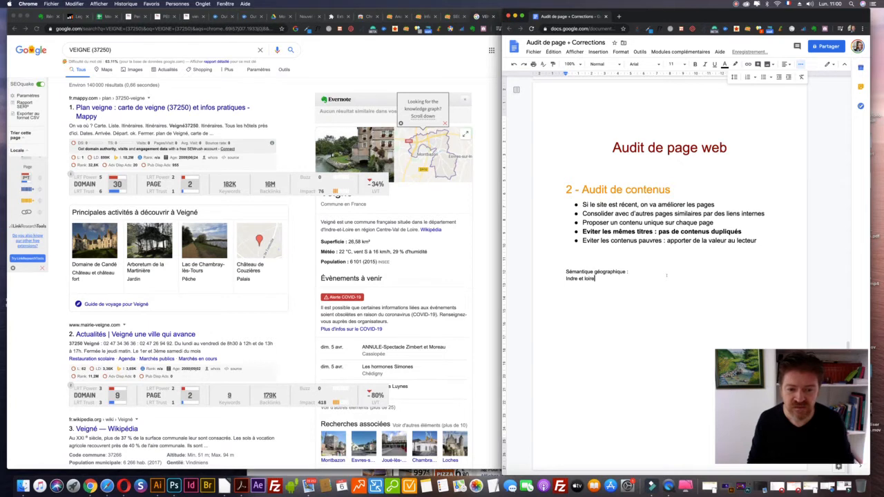
pyautogui.press('Return')
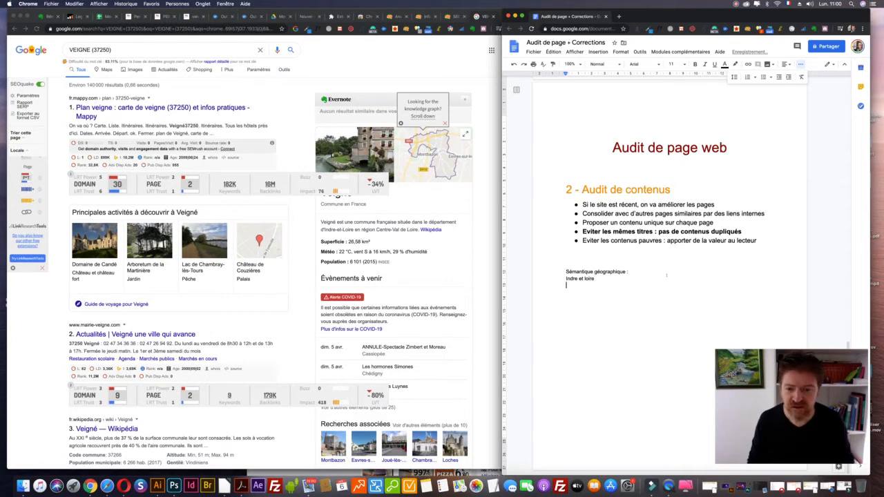
pyautogui.write('Ré')
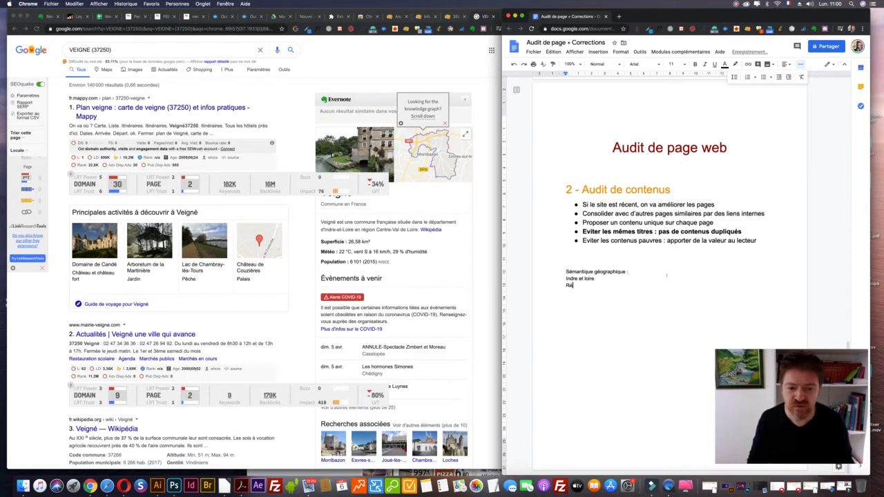
pyautogui.write('gion ')
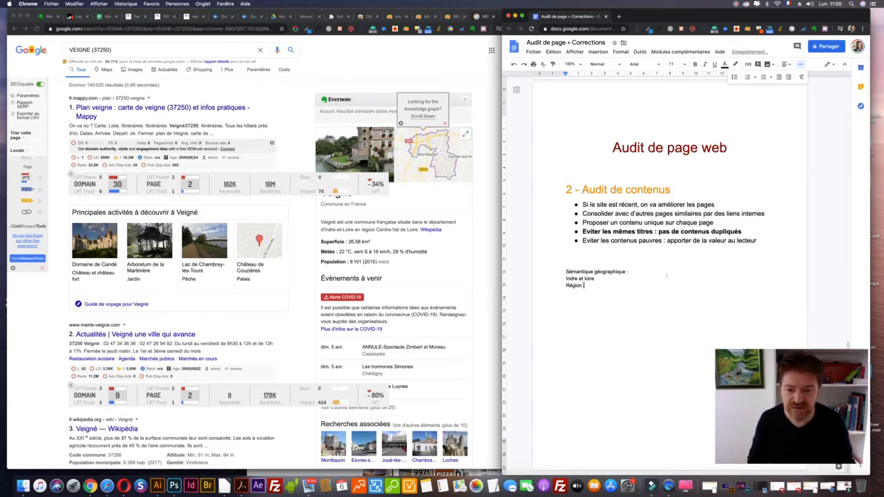
pyautogui.write('Centre Val')
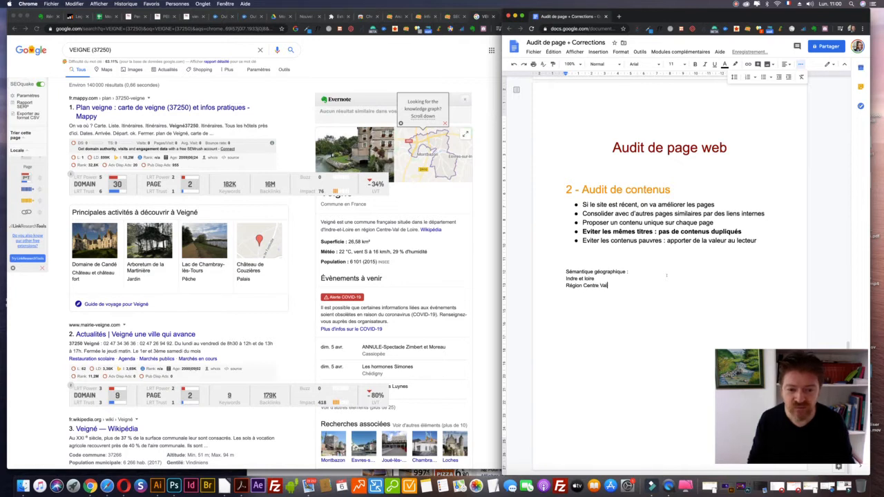
pyautogui.write(' de Loire')
pyautogui.press('Return')
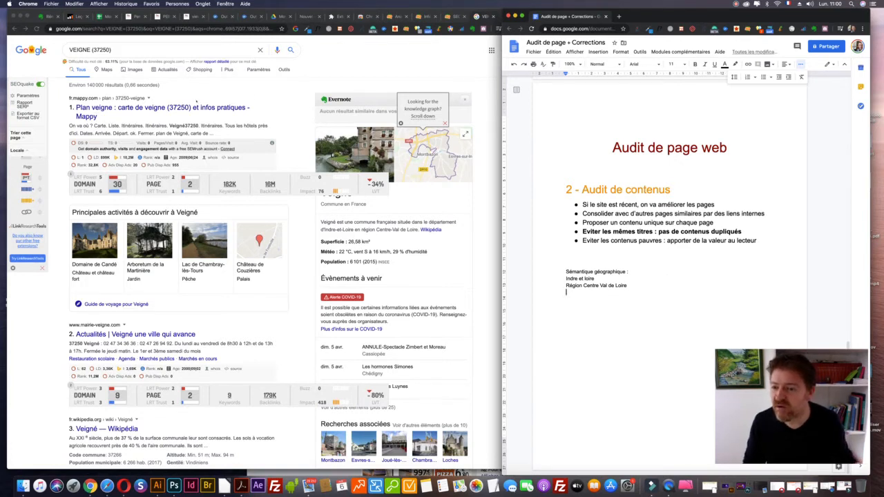
# Step: Open the Mappy search result for Veigné in a new tab and display its map
pyautogui.click(277, 97)
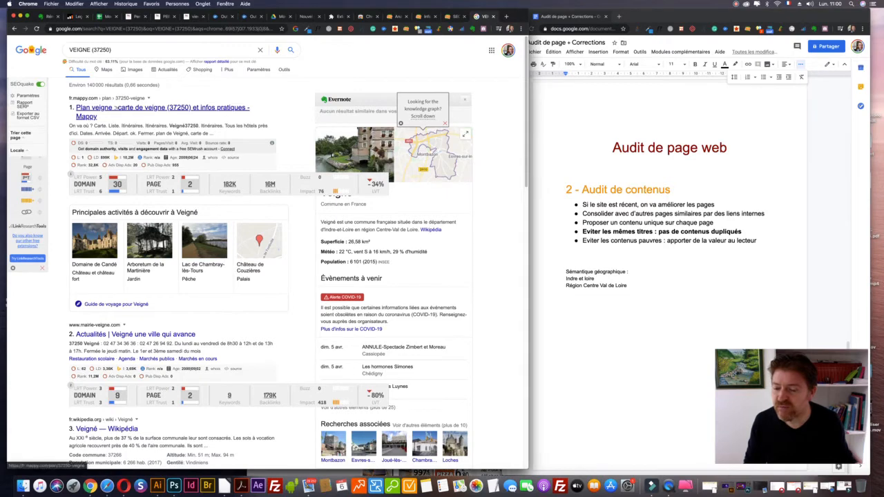
pyautogui.rightClick(118, 109)
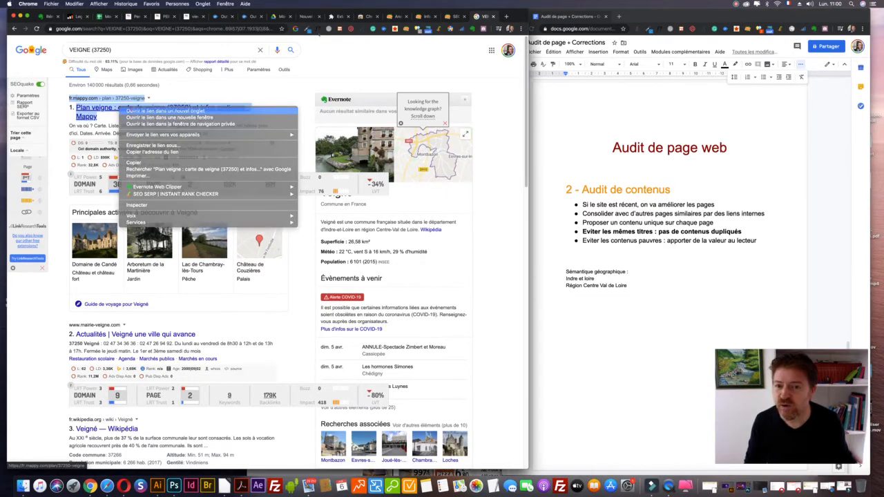
pyautogui.click(138, 110)
pyautogui.click(480, 16)
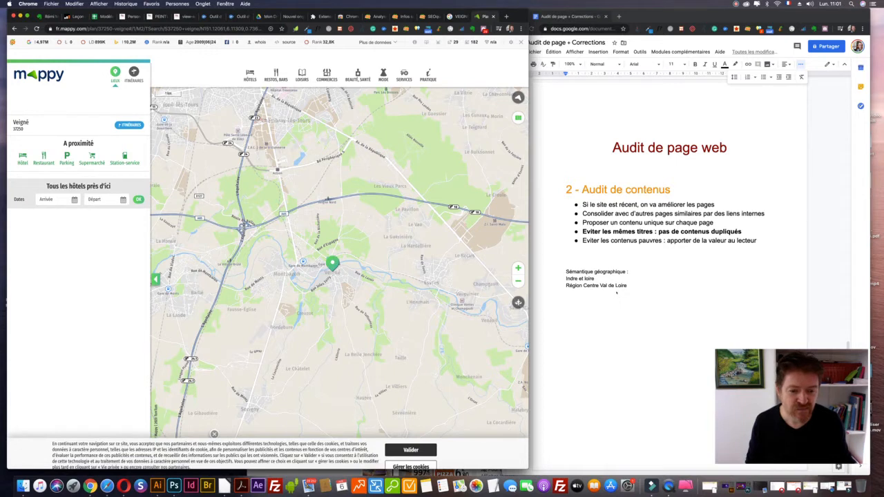
# Step: Add the note "Attention éviter les majuscules" between the bullet list and the "Sémantique géographique :" line
pyautogui.click(630, 287)
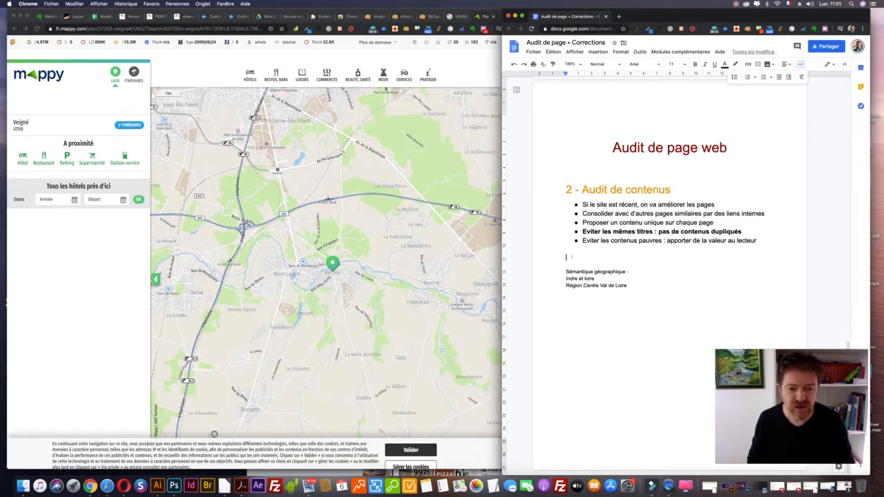
pyautogui.write('Attention')
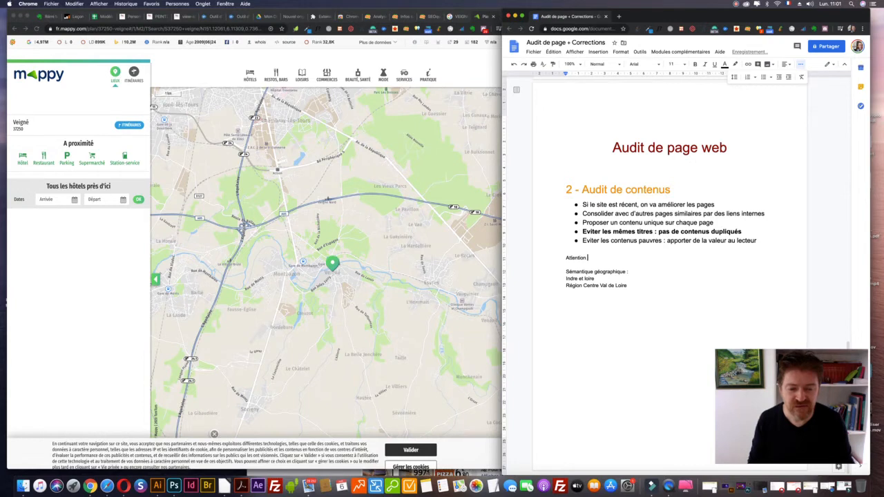
pyautogui.write(' éviter les majus')
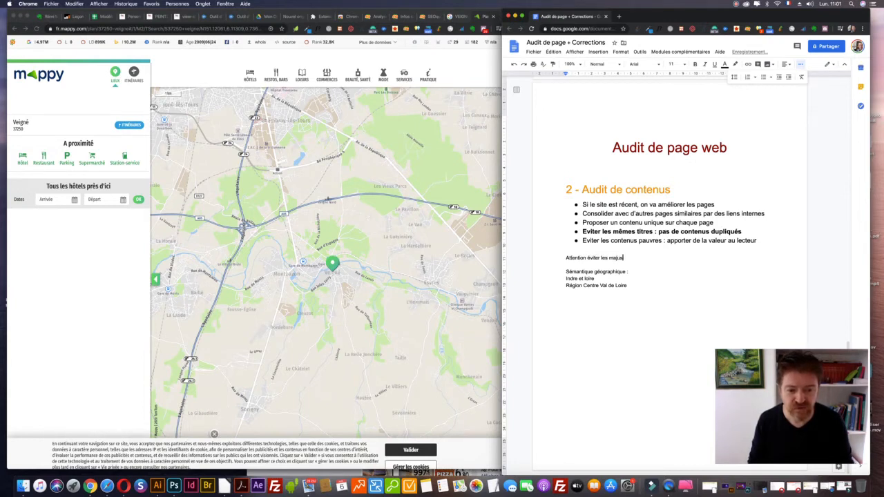
pyautogui.write('cules')
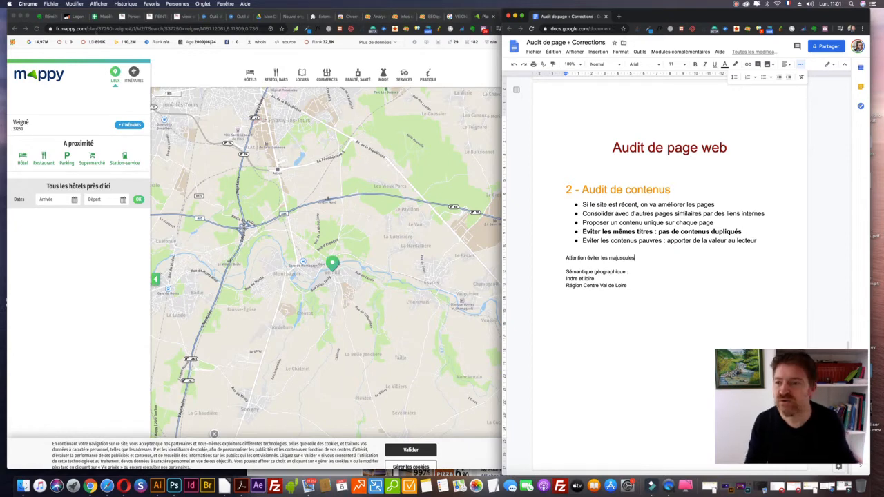
# Step: Return to the MC RENOV roof painting page and highlight only the final "E" of "VEIGNE" in the main title
pyautogui.click(186, 17)
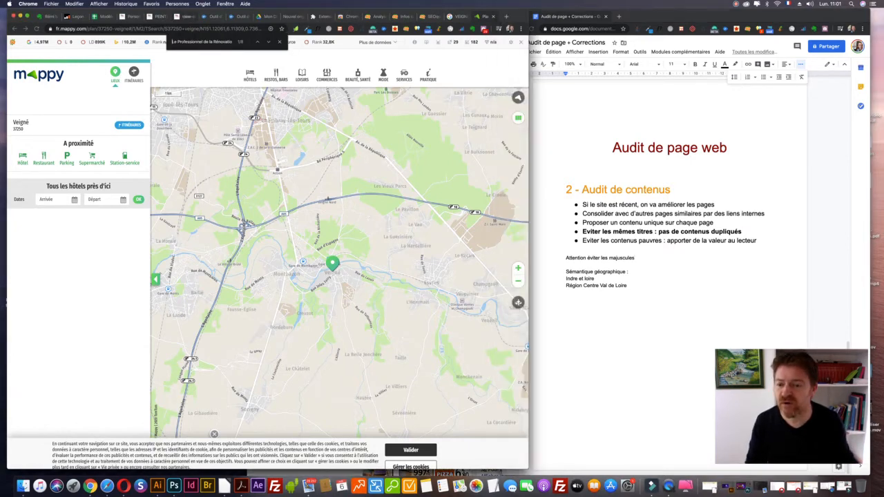
pyautogui.click(159, 18)
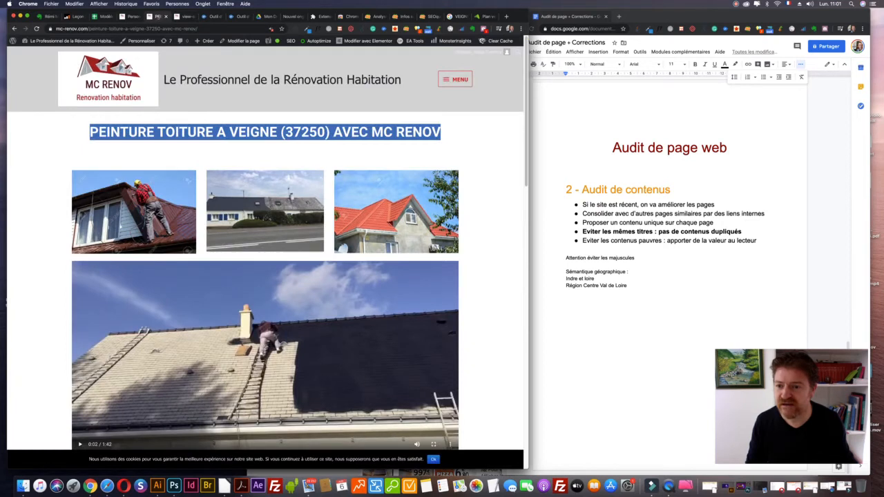
pyautogui.click(239, 113)
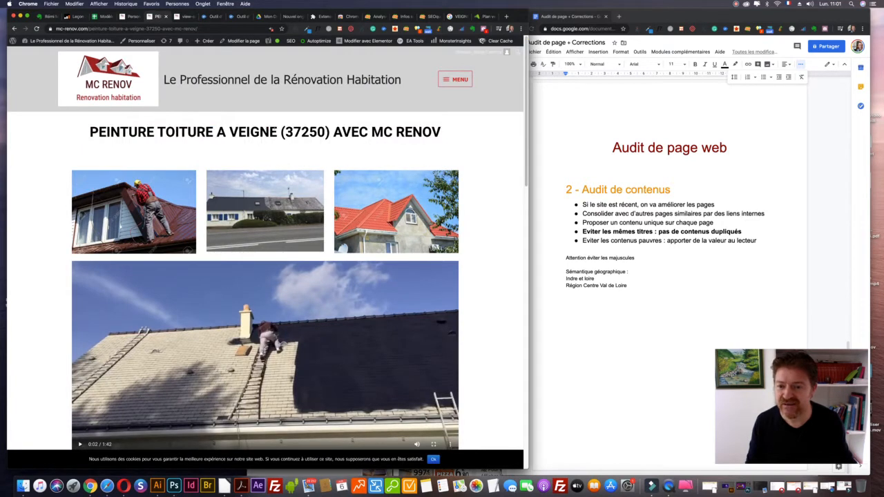
# Step: Add the line "Veigné pas Veigne" below "Région Centre Val de Loire" in the audit notes
pyautogui.click(639, 304)
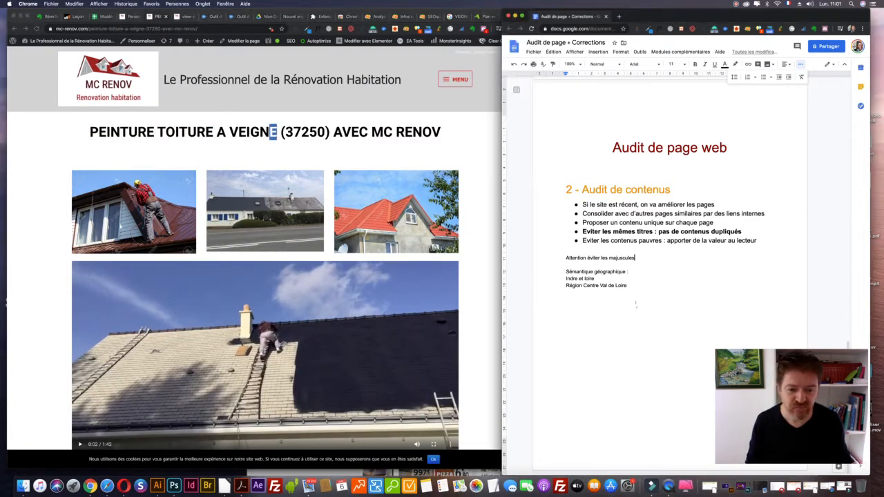
pyautogui.write('Vei')
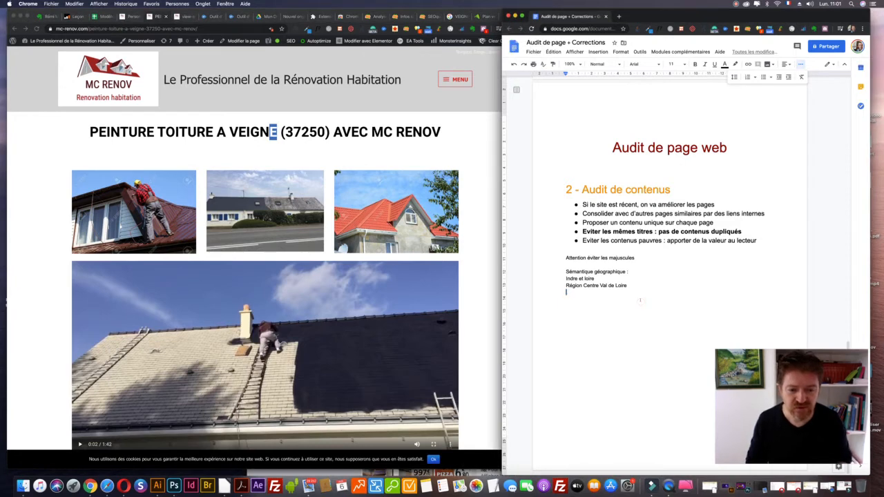
pyautogui.write('gné')
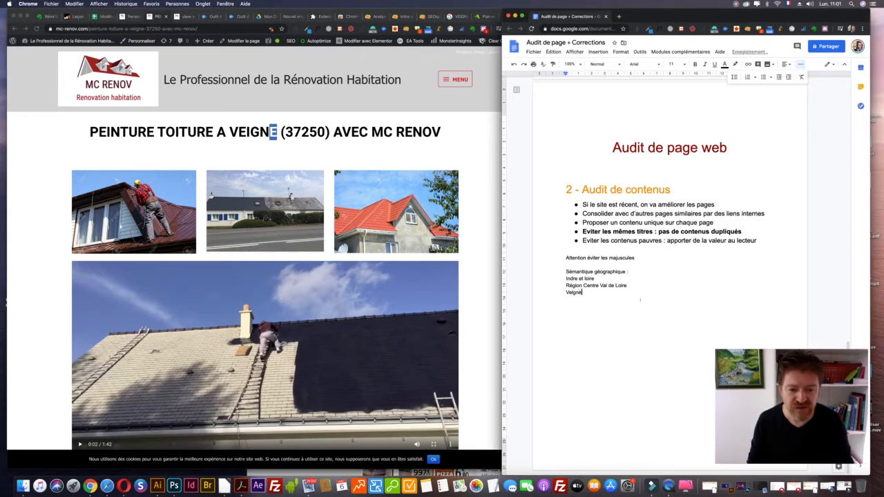
pyautogui.write(' p')
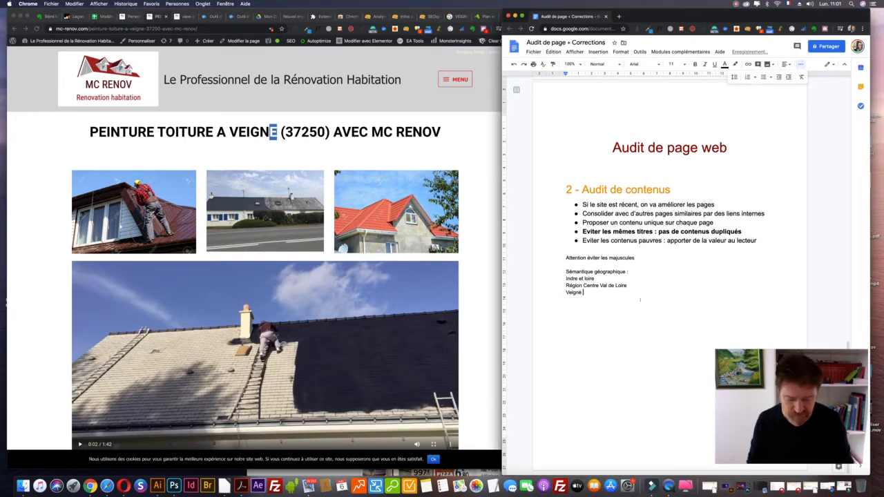
pyautogui.write('as Veigne')
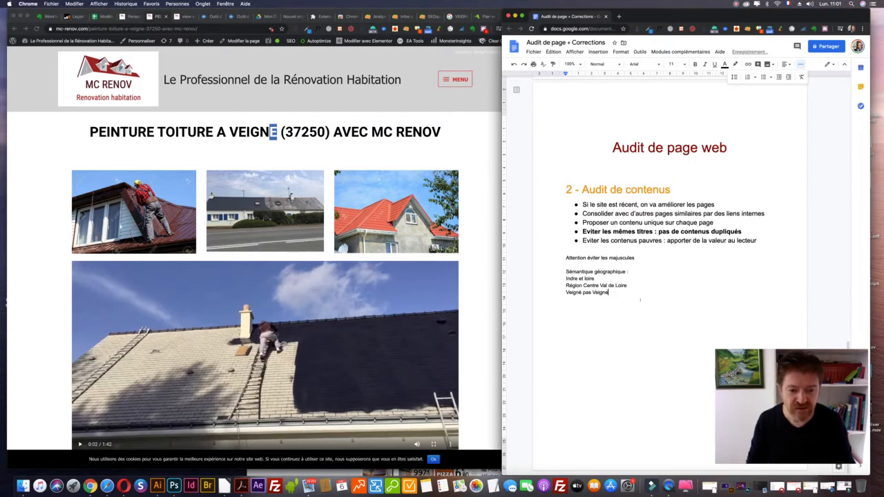
# Step: Select the unaccented "Veigne" in the last note and widen the audit document's window over the web page, keeping its menus shown
pyautogui.doubleClick(600, 292)
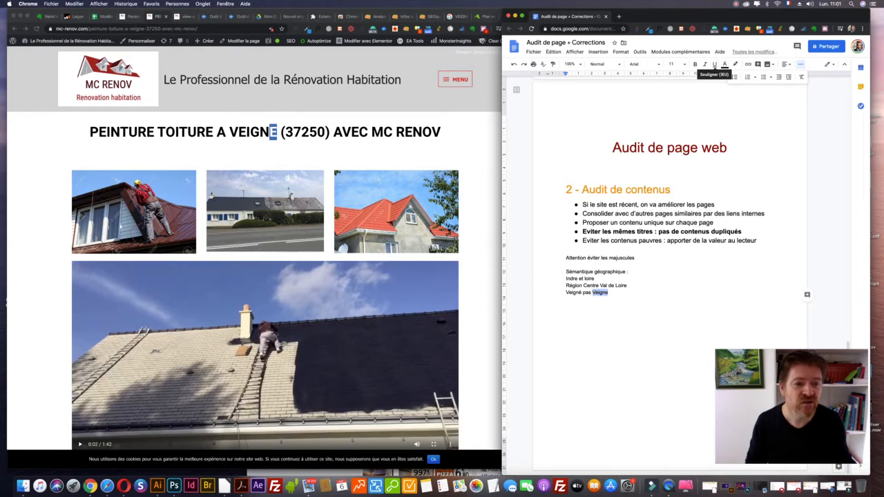
pyautogui.moveTo(502, 152); pyautogui.dragTo(279, 152)
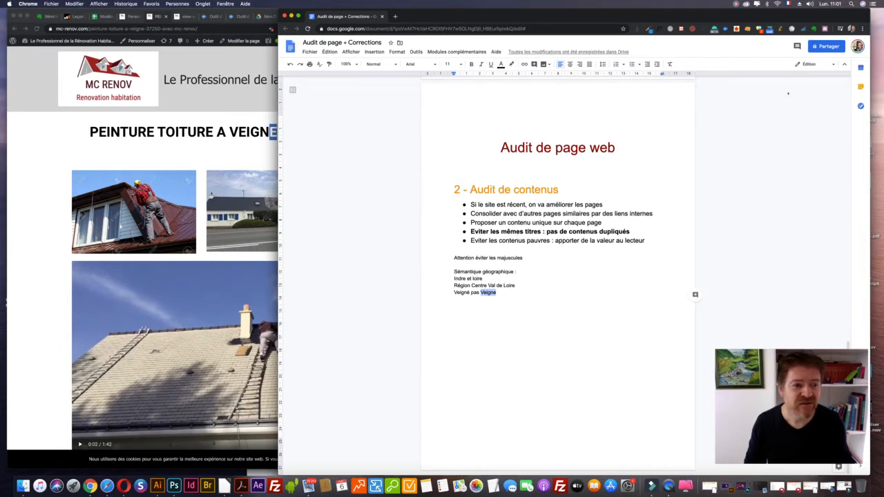
pyautogui.click(844, 63)
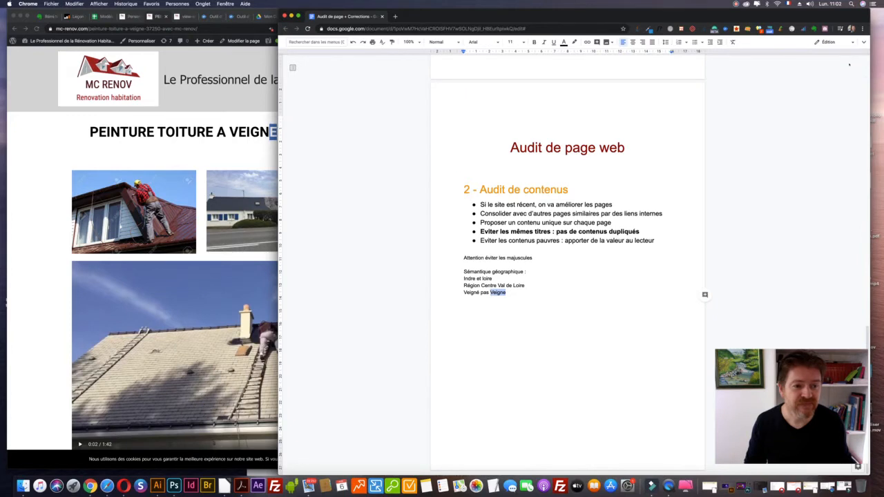
pyautogui.click(853, 43)
pyautogui.click(856, 43)
pyautogui.click(861, 42)
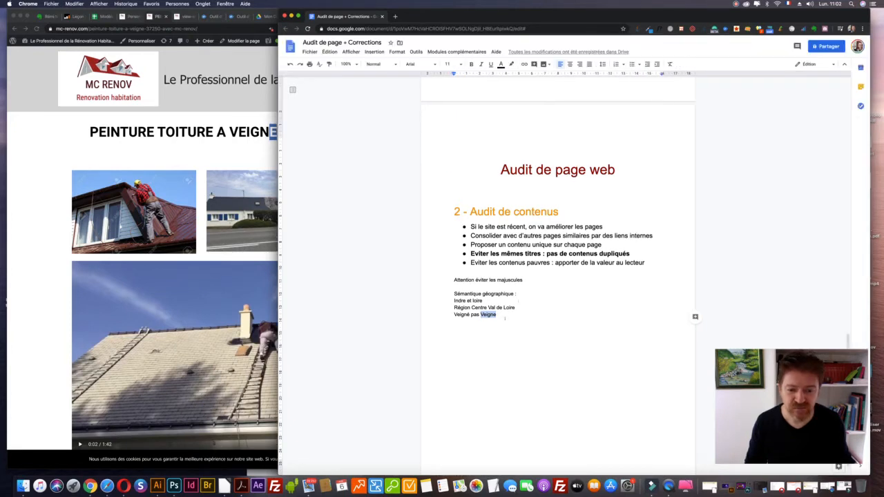
# Step: Select the unaccented "Veigne" again in the last line and clear its formatting
pyautogui.click(540, 294)
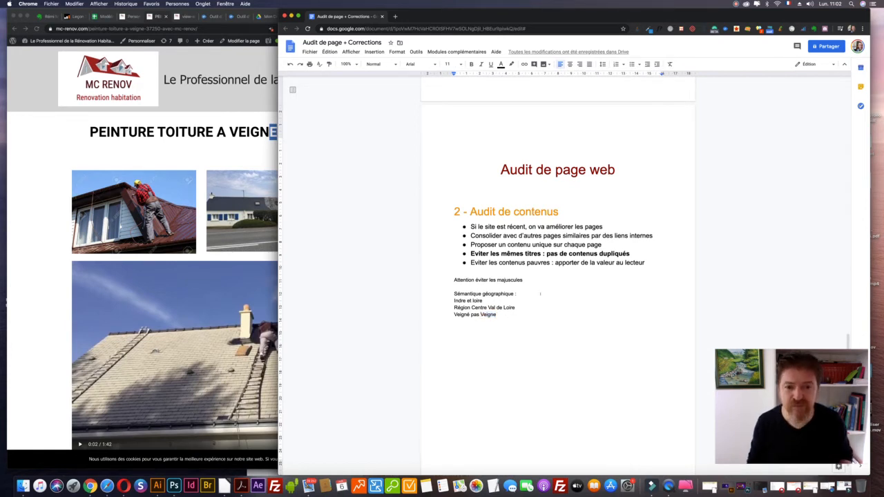
pyautogui.click(481, 314)
pyautogui.doubleClick(482, 315)
pyautogui.click(669, 64)
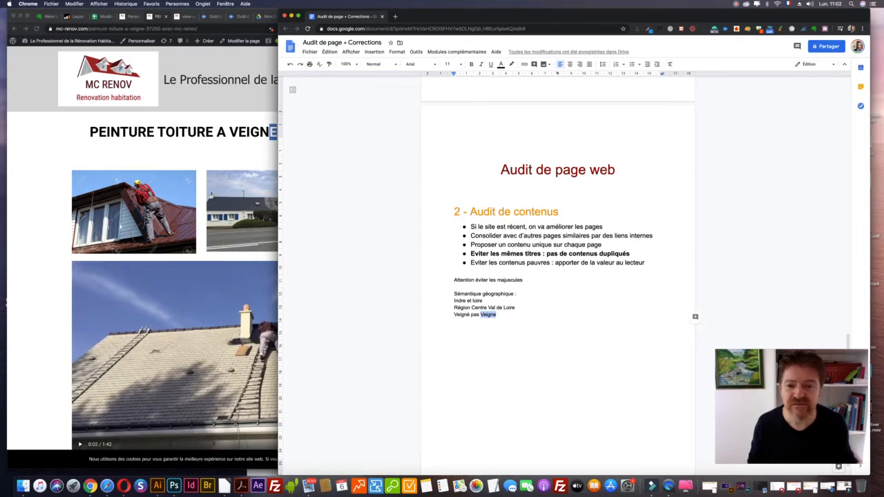
# Step: Colour the words "pas Veigne" red in the last line of the audit notes
pyautogui.click(501, 63)
pyautogui.click(534, 76)
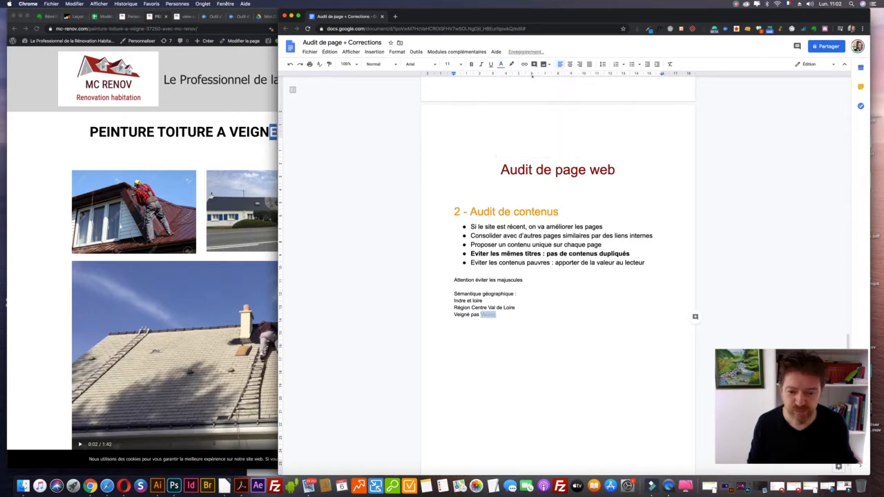
pyautogui.hotkey('alt', 'shift', 'Left')
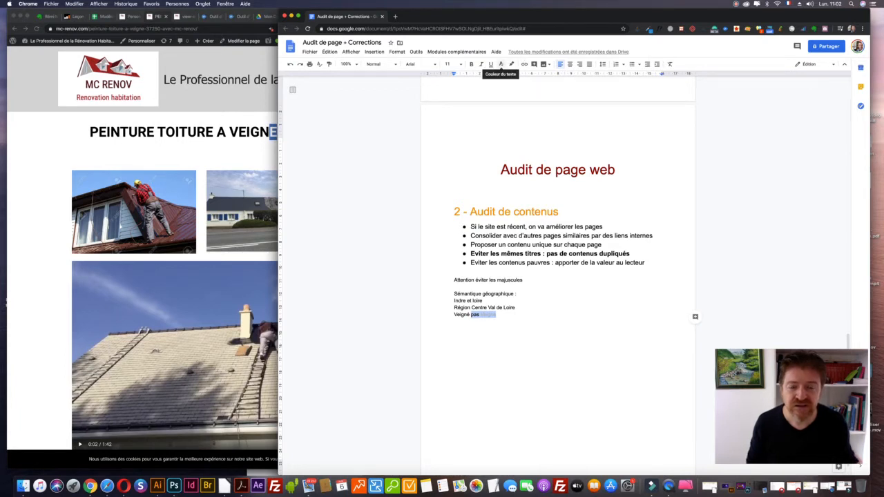
pyautogui.click(501, 64)
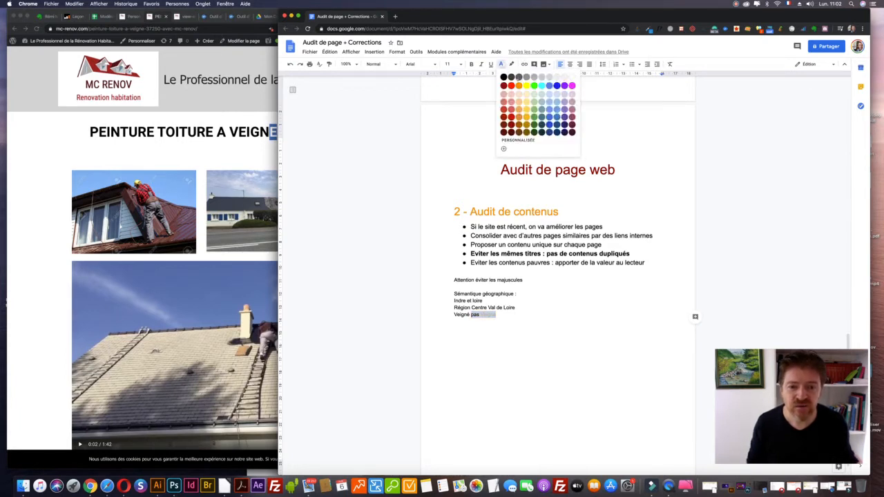
pyautogui.click(511, 85)
pyautogui.click(500, 263)
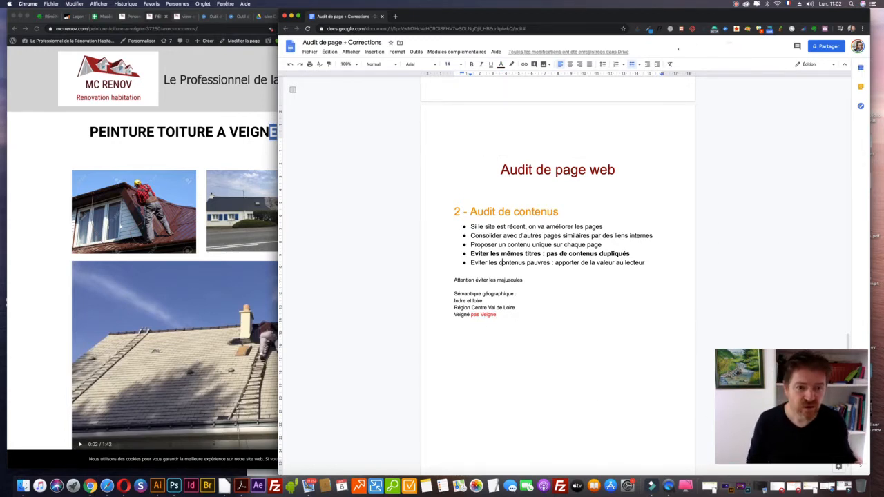
# Step: Zoom the audit document to 125% and narrow its window so the full web page title shows beside it
pyautogui.moveTo(573, 13); pyautogui.dragTo(431, 4)
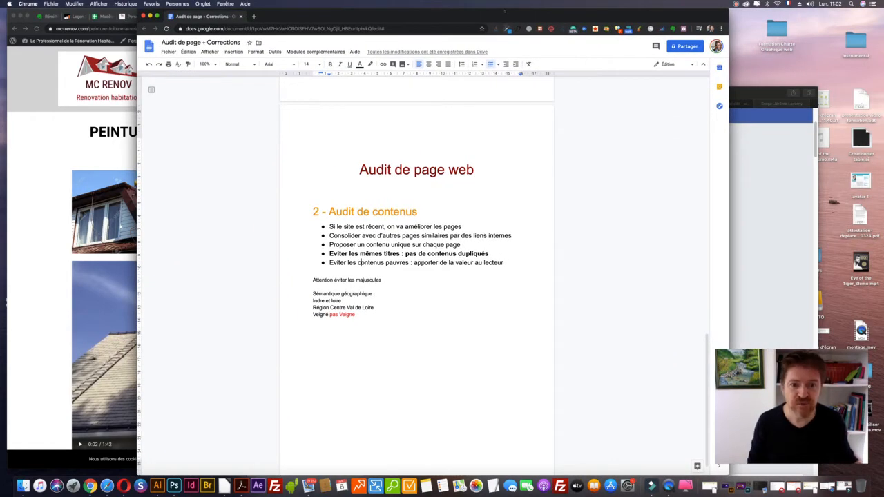
pyautogui.moveTo(505, 8)
pyautogui.mouseDown()
pyautogui.moveTo(508, 48)
pyautogui.moveTo(504, 16)
pyautogui.mouseUp()
pyautogui.scroll(-1, 416, 370)
pyautogui.scroll(2, 416, 369)
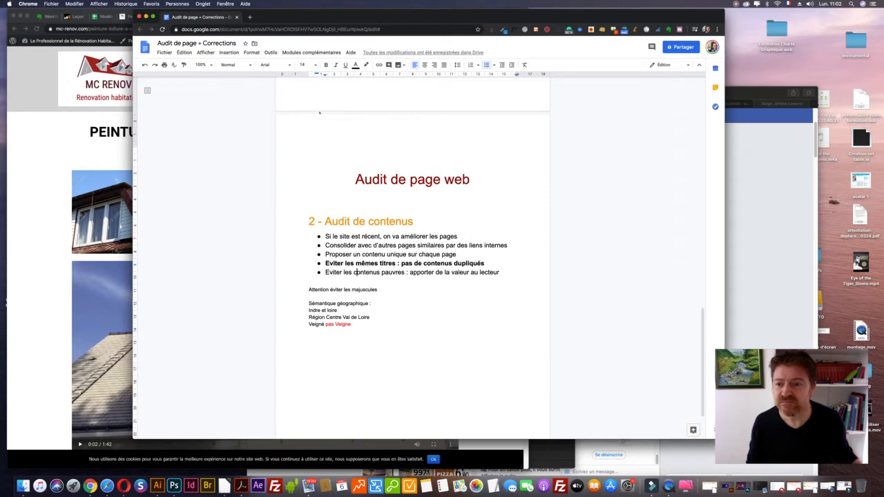
pyautogui.click(200, 64)
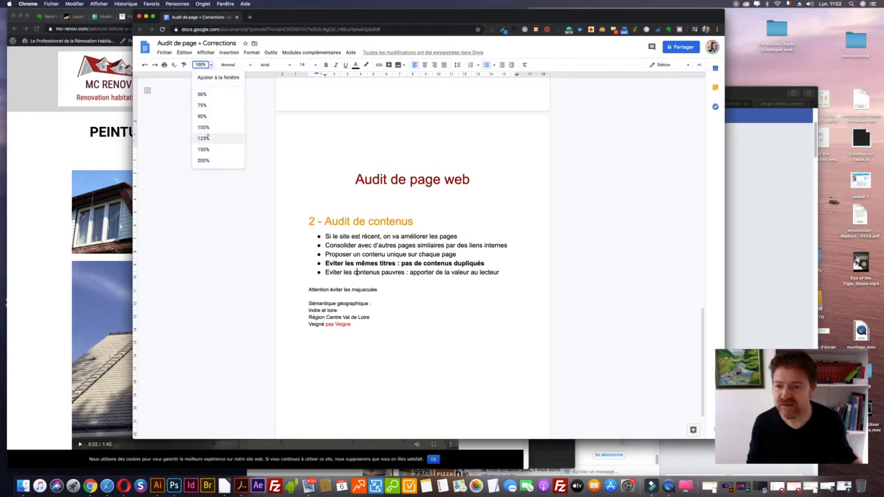
pyautogui.click(207, 137)
pyautogui.moveTo(322, 11); pyautogui.dragTo(468, 10)
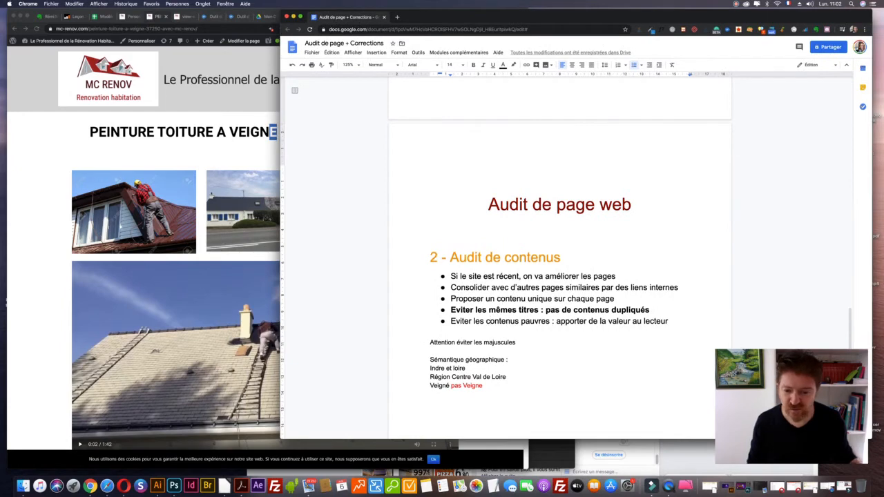
pyautogui.moveTo(281, 437); pyautogui.dragTo(463, 444)
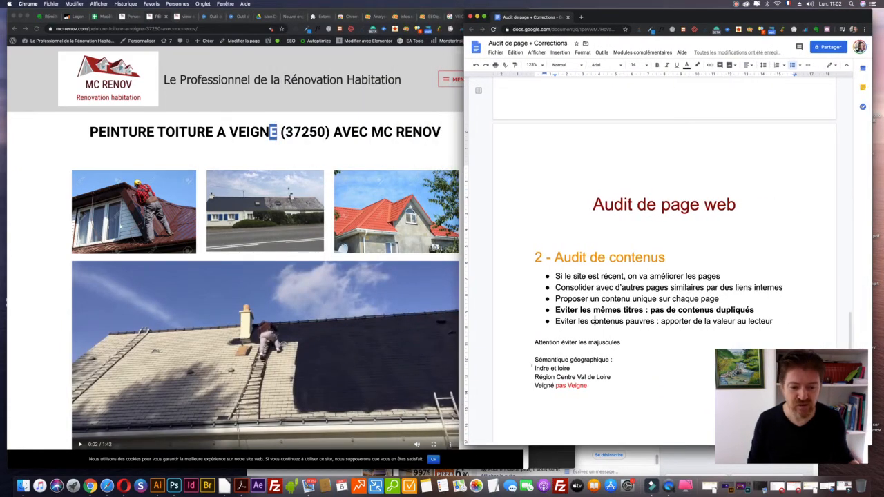
# Step: Add a colon after "Attention éviter les majuscules" and write "Saisissez en minuscule d'abord. Puis" below it
pyautogui.click(623, 342)
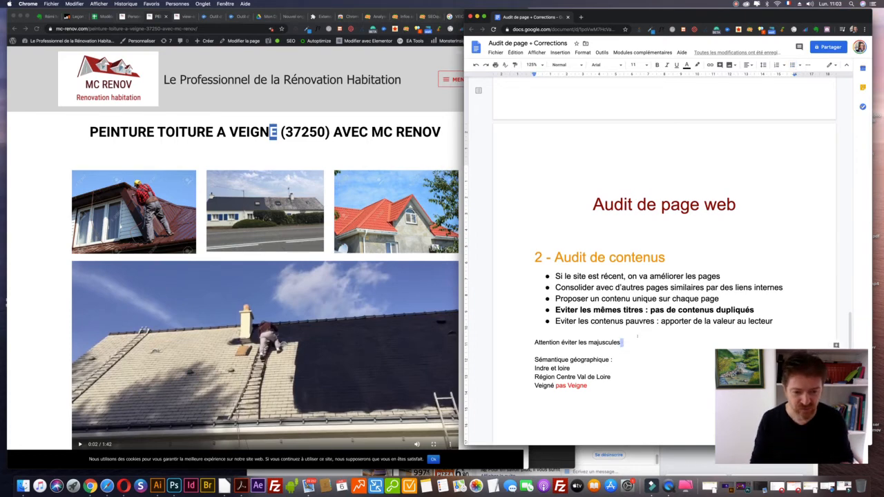
pyautogui.press('Return')
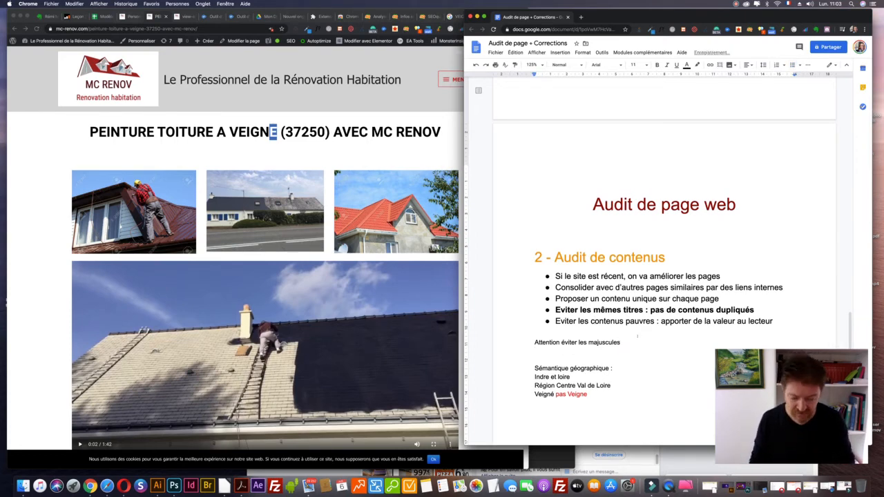
pyautogui.press('Left')
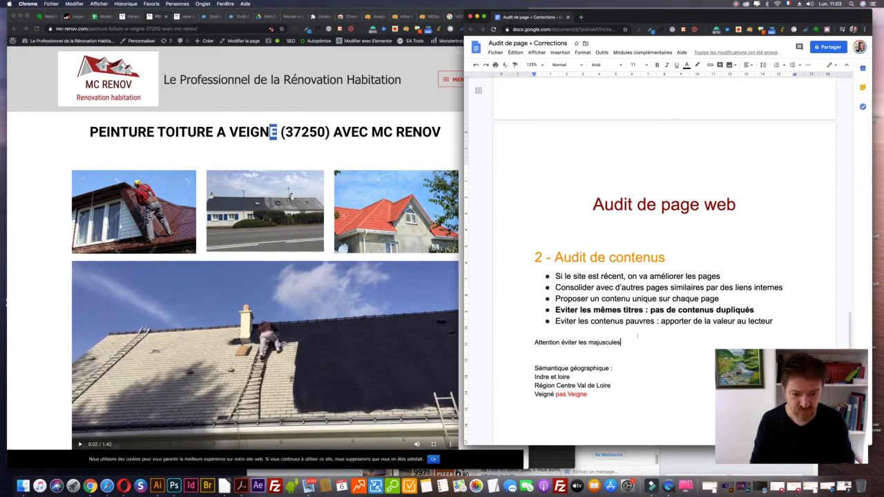
pyautogui.write(':')
pyautogui.press('Right')
pyautogui.write('Tap')
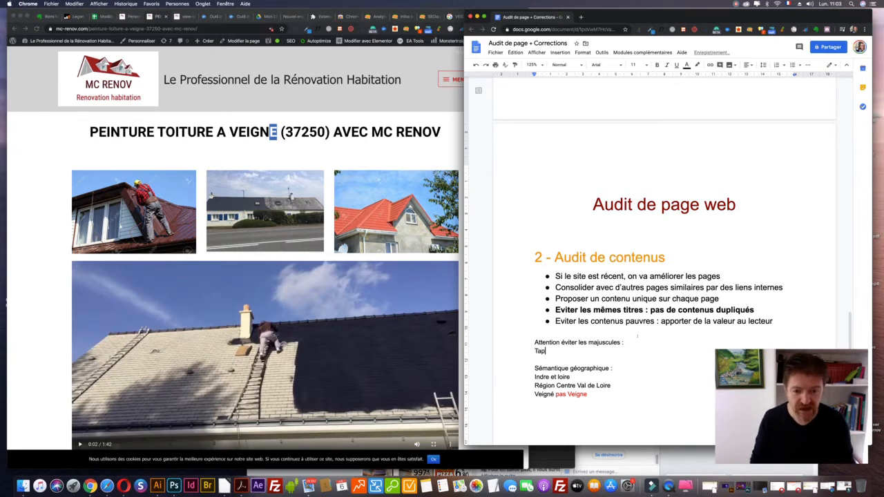
pyautogui.press('BackSpace')
pyautogui.press('BackSpace')
pyautogui.press('BackSpace')
pyautogui.write('Sai')
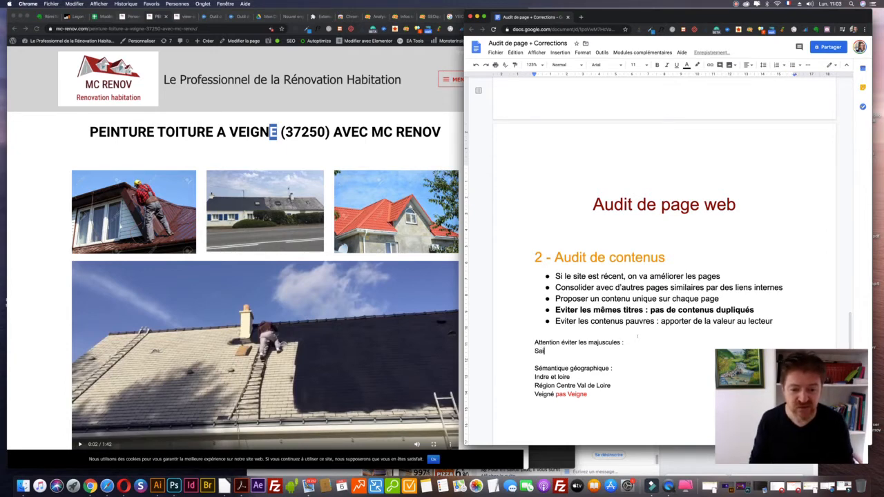
pyautogui.write("sissez en minuscule d'abord. Puis")
# Step: Move "Puis" onto its own line and complete it as "Puis ensuite vous pouvez la fonction "capitale""
pyautogui.press('Left')
pyautogui.press('Left')
pyautogui.press('Return')
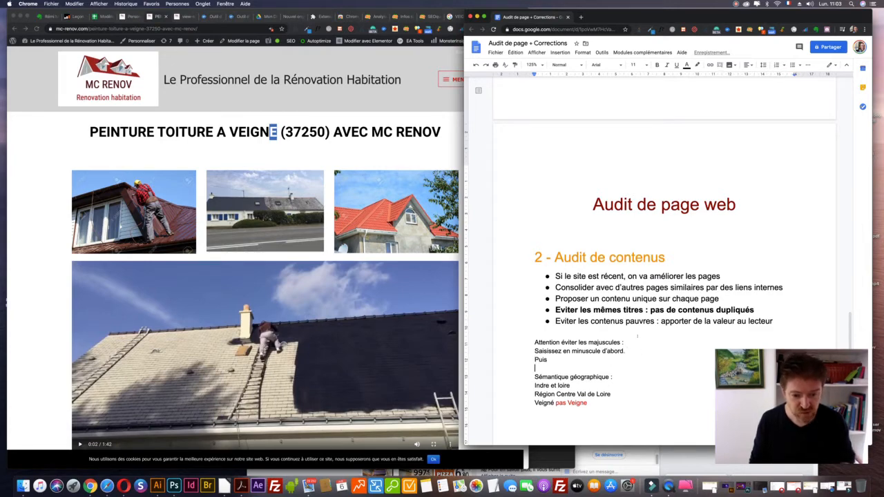
pyautogui.press('End')
pyautogui.write('ensuite')
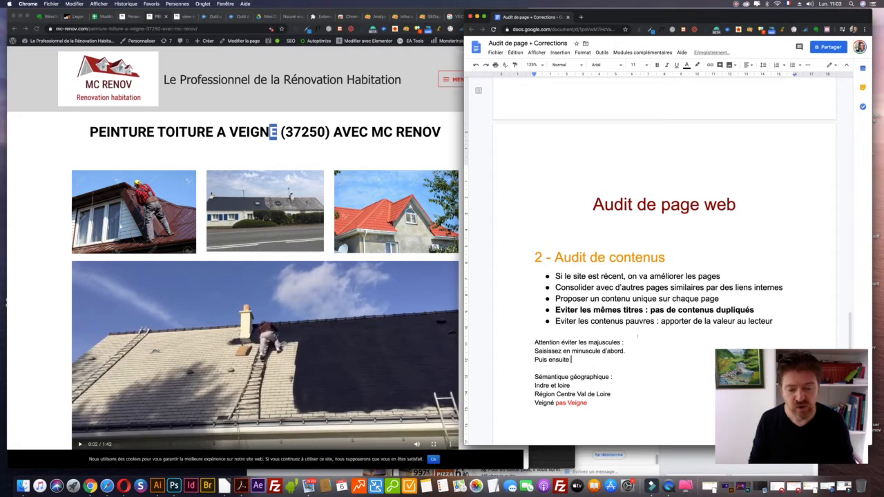
pyautogui.write(' vous pouve')
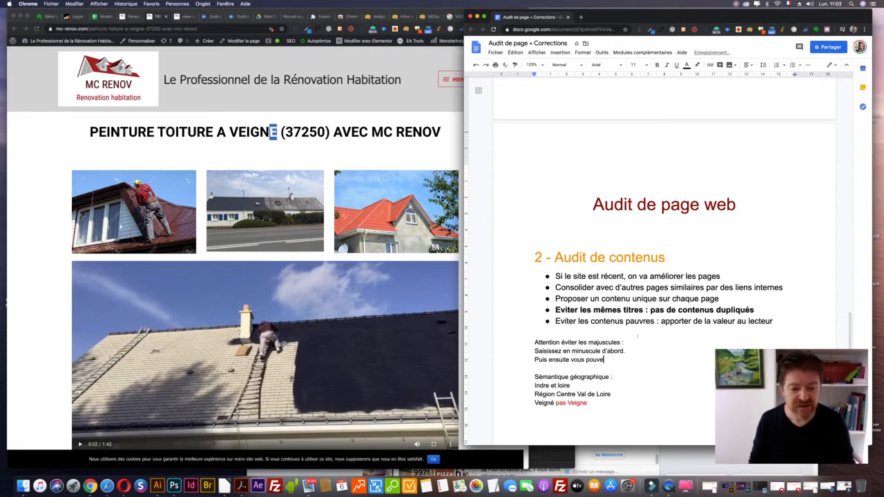
pyautogui.write('z la fonction ')
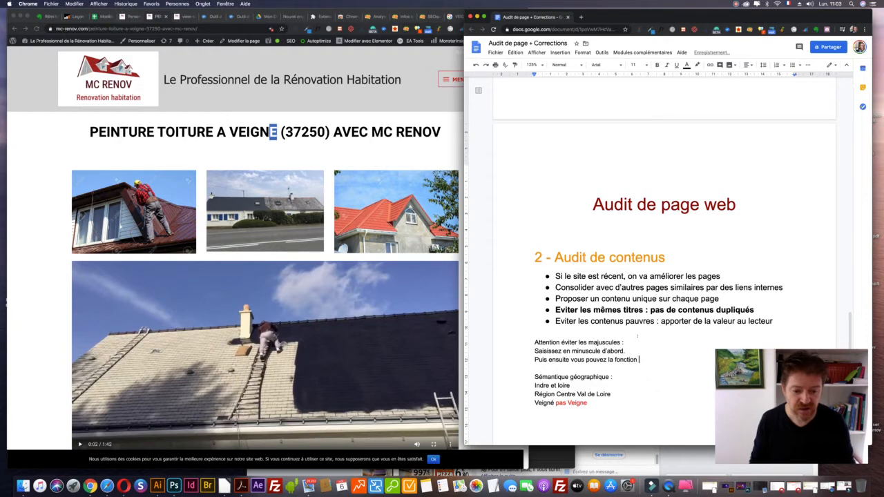
pyautogui.write('"capitale"')
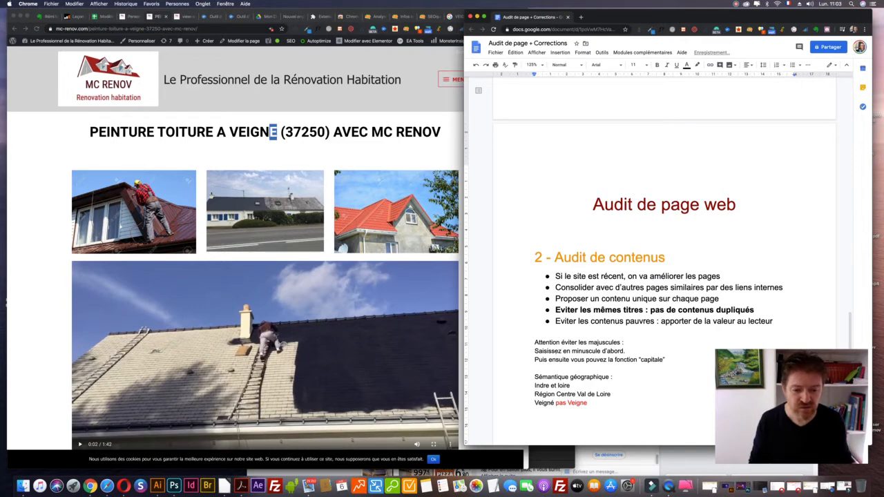
# Step: Number the two lines "1 -" and "2 -", and replace "Puis ensuite" in the second with "Seulement après,"
pyautogui.write('1 -')
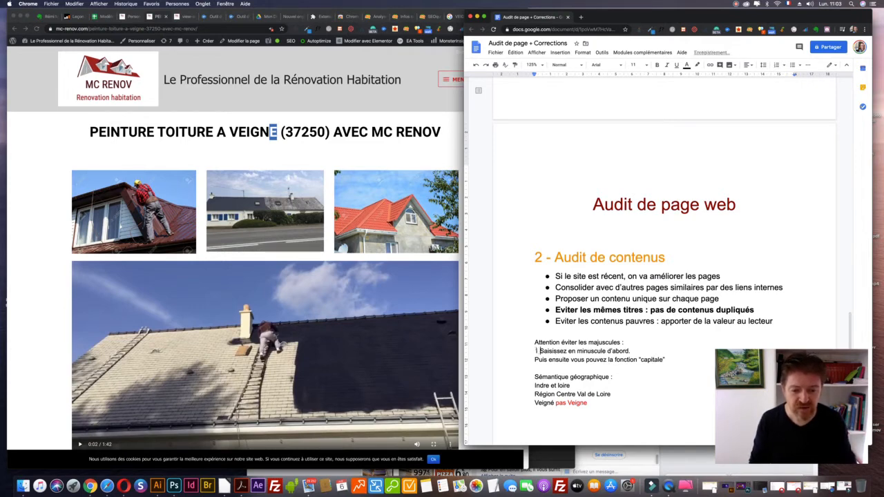
pyautogui.click(536, 360)
pyautogui.write('2 - Seulement')
pyautogui.hotkey('shift', 'Right')
pyautogui.hotkey('shift', 'Right')
pyautogui.hotkey('shift', 'Right')
pyautogui.hotkey('shift', 'Right')
pyautogui.hotkey('shift', 'Right')
pyautogui.hotkey('shift', 'Right')
pyautogui.hotkey('shift', 'Right')
pyautogui.hotkey('shift', 'Right')
pyautogui.hotkey('shift', 'Right')
pyautogui.hotkey('shift', 'Right')
pyautogui.hotkey('shift', 'Right')
pyautogui.hotkey('shift', 'Right')
pyautogui.hotkey('shift', 'Right')
pyautogui.hotkey('shift', 'Right')
pyautogui.hotkey('shift', 'Right')
pyautogui.hotkey('shift', 'Right')
pyautogui.hotkey('shift', 'Right')
pyautogui.hotkey('shift', 'Right')
pyautogui.write('après, vous pouvez ')
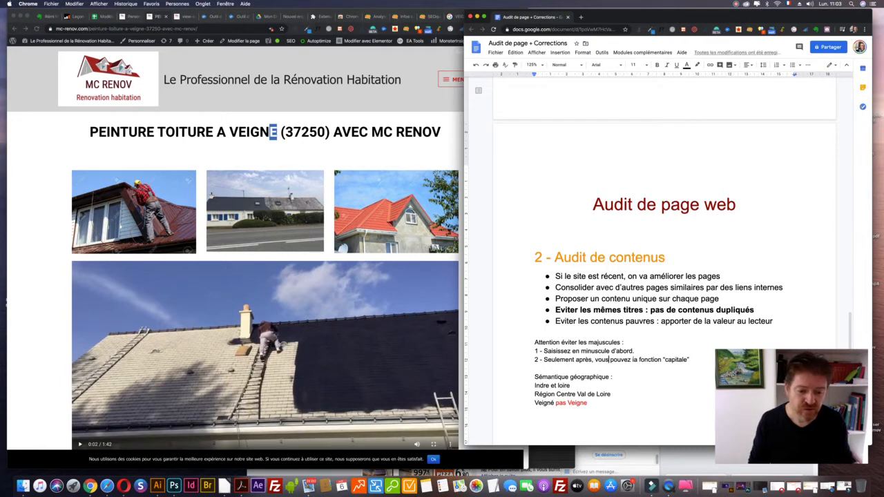
# Step: Reword the end of the second instruction as "vous pouvez ajouter le style "capitale"", replacing "la fonction"
pyautogui.write('ajouter')
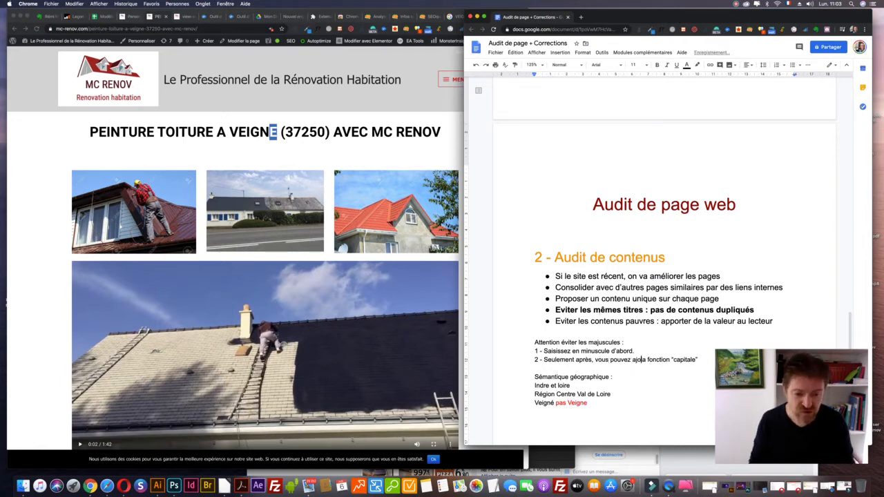
pyautogui.hotkey('shift', 'Right')
pyautogui.hotkey('shift', 'Right')
pyautogui.hotkey('shift', 'Right')
pyautogui.hotkey('shift', 'Right')
pyautogui.hotkey('shift', 'Right')
pyautogui.hotkey('shift', 'Right')
pyautogui.hotkey('shift', 'Right')
pyautogui.hotkey('shift', 'Right')
pyautogui.hotkey('shift', 'Right')
pyautogui.hotkey('shift', 'Right')
pyautogui.hotkey('shift', 'Right')
pyautogui.write('le style')
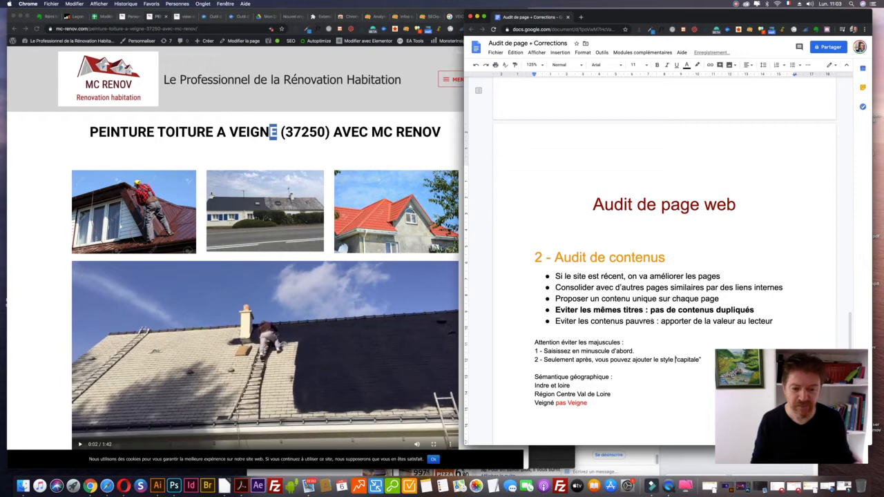
# Step: Highlight the "Veigné pas Veigne" line at the end of the audit notes
pyautogui.scroll(-1, 663, 276)
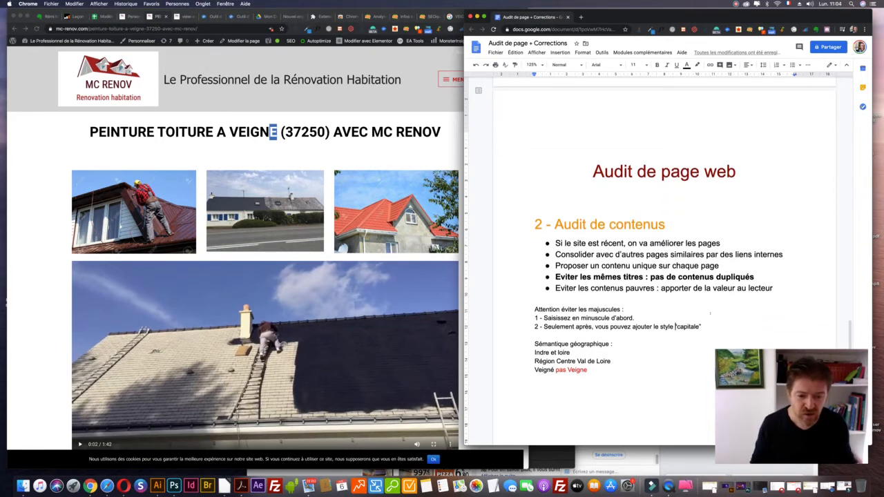
pyautogui.moveTo(534, 369); pyautogui.dragTo(587, 371)
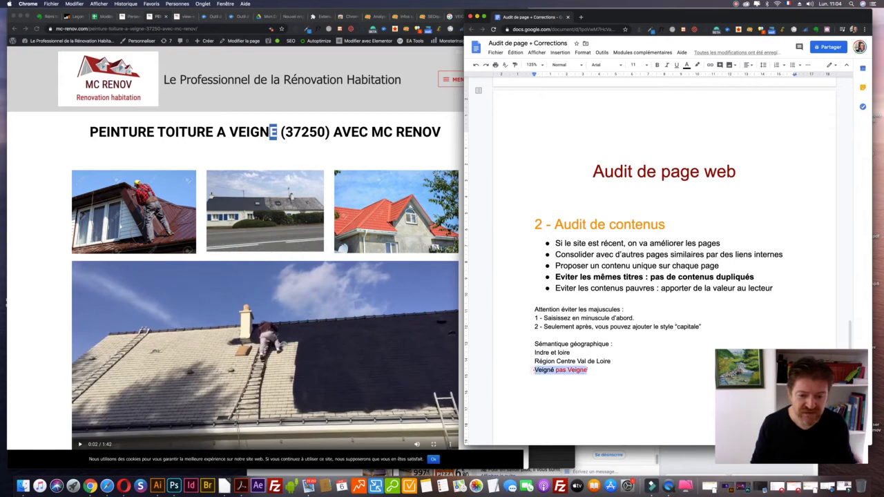
pyautogui.click(574, 379)
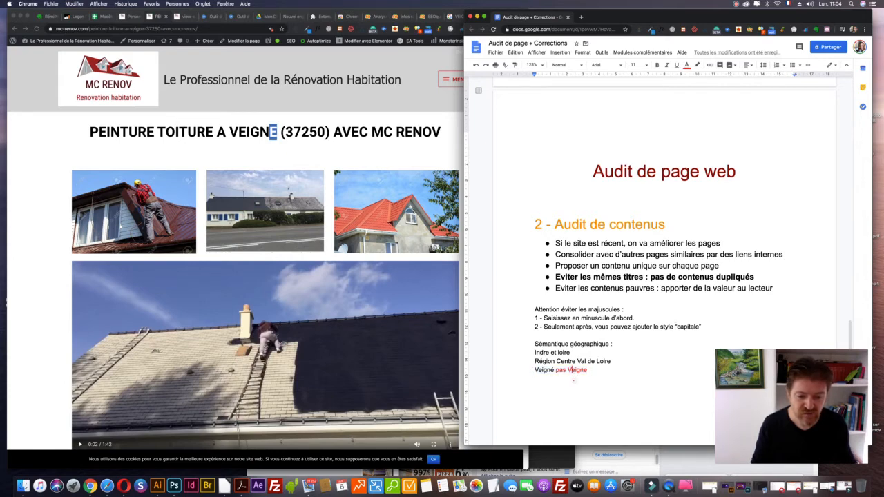
pyautogui.moveTo(592, 371); pyautogui.dragTo(543, 371)
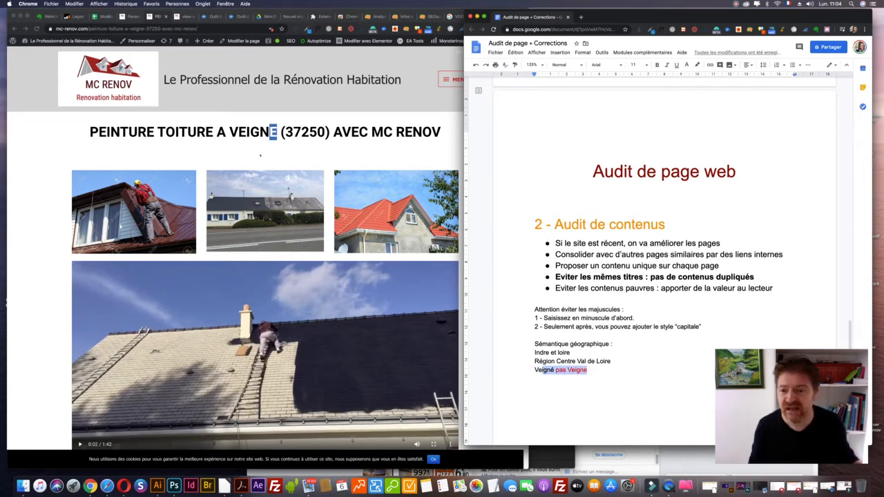
# Step: Highlight "GNE" of "VEIGNE" in the roof painting page's title and switch to the Mappy map of Veigné
pyautogui.click(260, 156)
pyautogui.moveTo(278, 131)
pyautogui.mouseDown()
pyautogui.moveTo(250, 132)
pyautogui.moveTo(277, 132)
pyautogui.mouseUp()
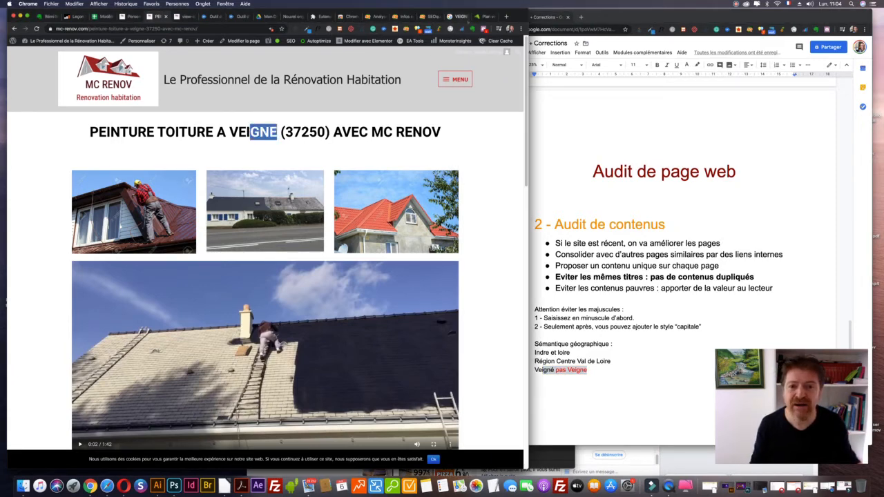
pyautogui.click(485, 16)
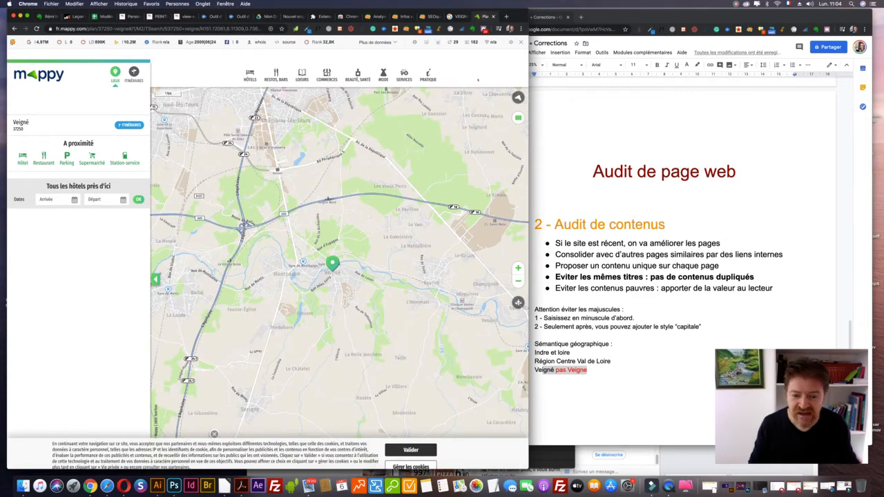
# Step: Colour the "Sémantique géographique :" line orange in the audit notes
pyautogui.click(573, 386)
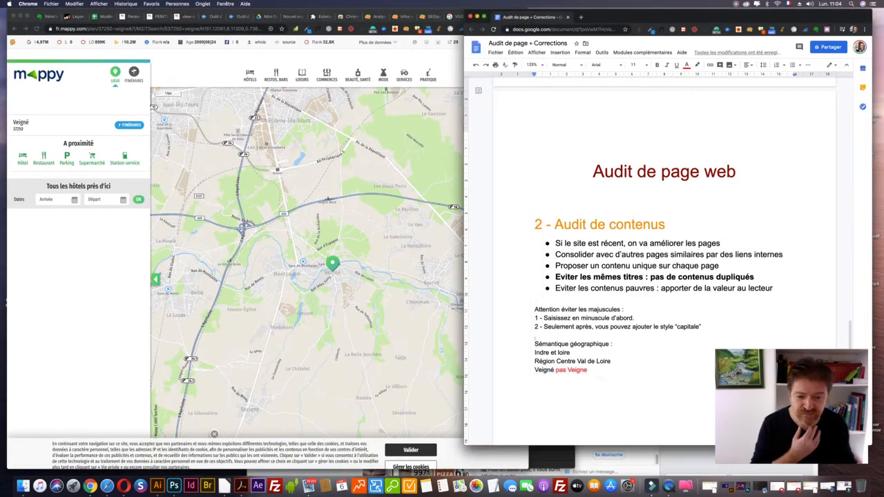
pyautogui.moveTo(615, 336); pyautogui.dragTo(615, 340)
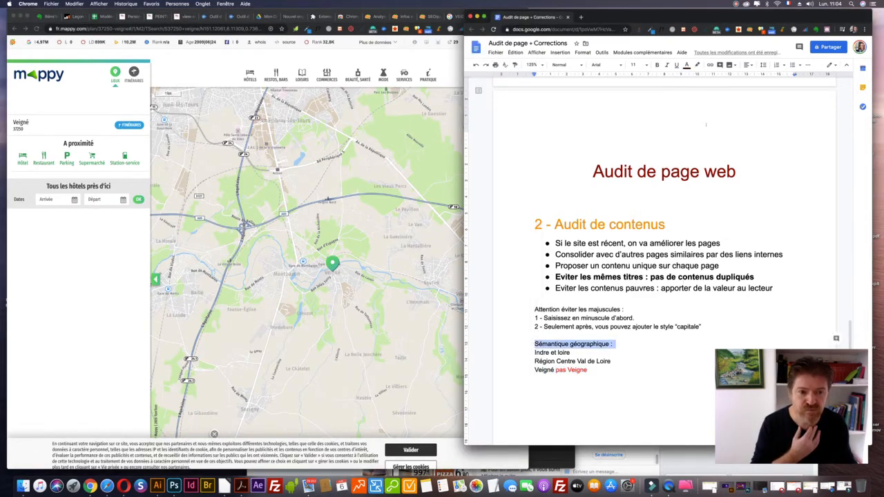
pyautogui.click(686, 65)
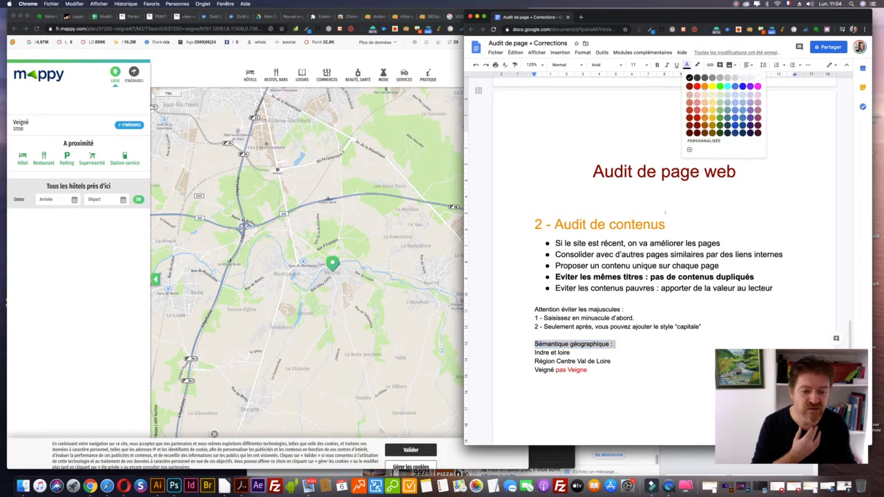
pyautogui.click(705, 87)
pyautogui.click(545, 335)
# Step: Insert two blank lines between the bullet list and the note about capitals
pyautogui.click(543, 299)
pyautogui.press('Return')
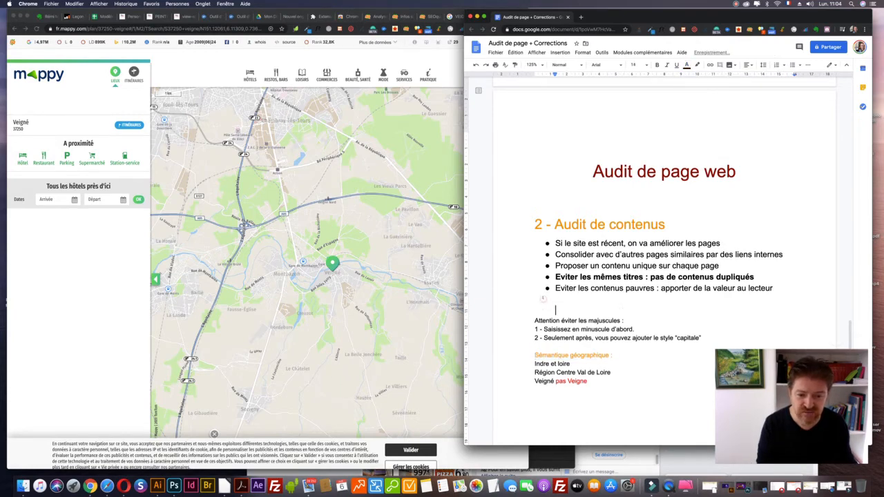
pyautogui.press('Return')
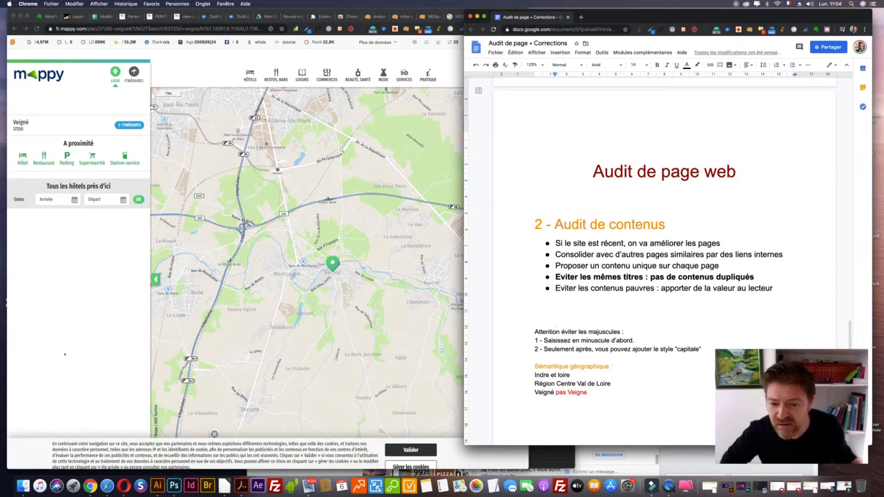
# Step: Return to the Mappy map of Veigné to examine the town's surroundings
pyautogui.click(65, 354)
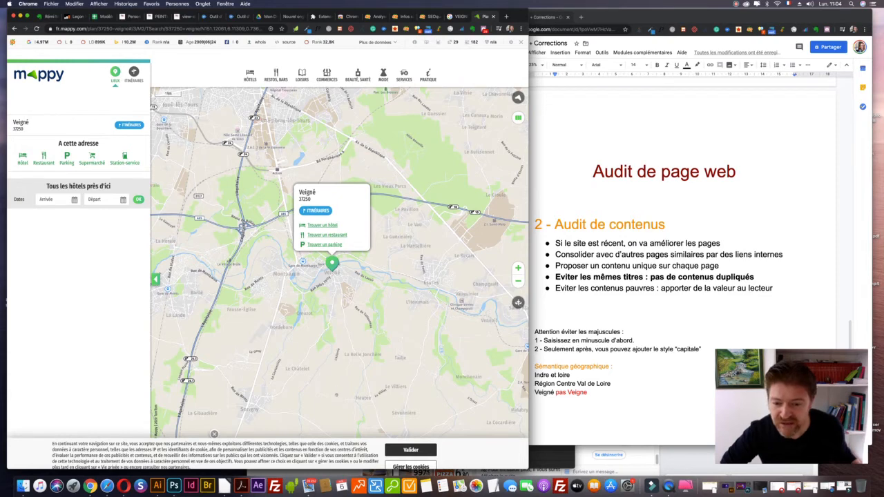
# Step: Examine the surroundings of Veigné on the map and add the line "A proximité de Creuzot" below "Veigné pas Veigne" in the audit notes
pyautogui.scroll(2, 341, 382)
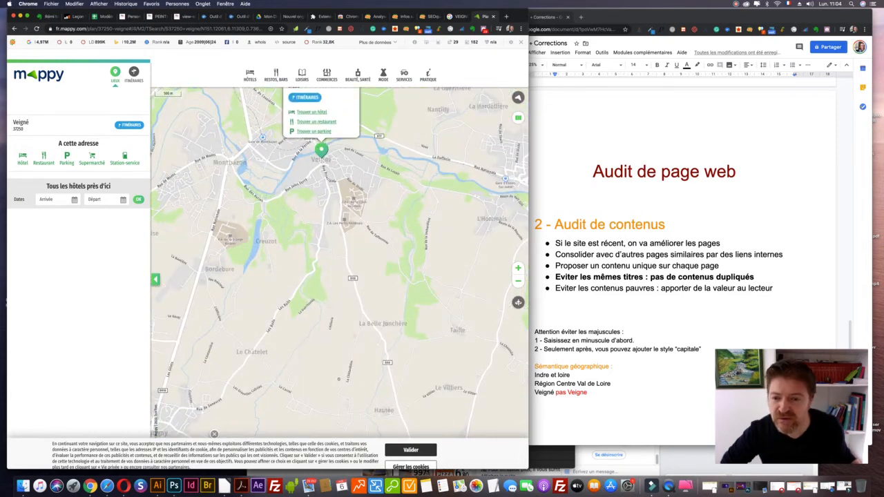
pyautogui.moveTo(321, 330); pyautogui.dragTo(347, 361)
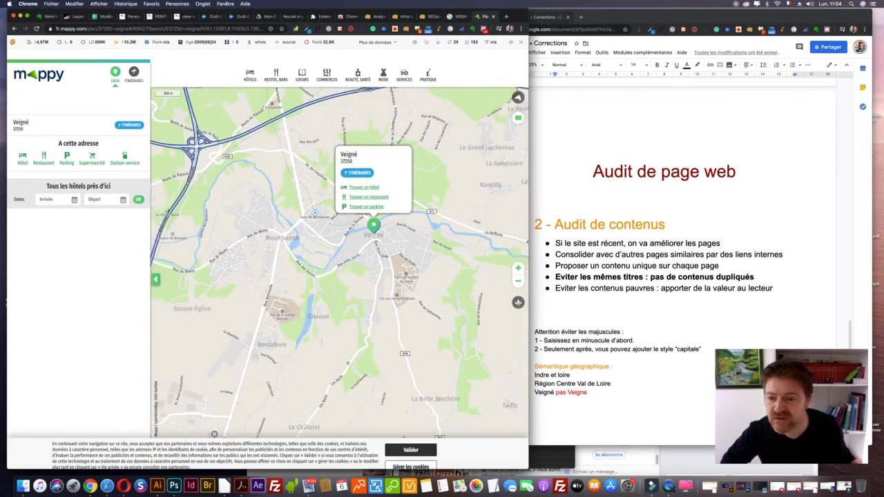
pyautogui.moveTo(256, 286)
pyautogui.mouseDown()
pyautogui.moveTo(319, 347)
pyautogui.moveTo(356, 351)
pyautogui.moveTo(337, 314)
pyautogui.mouseUp()
pyautogui.moveTo(522, 347); pyautogui.dragTo(502, 332)
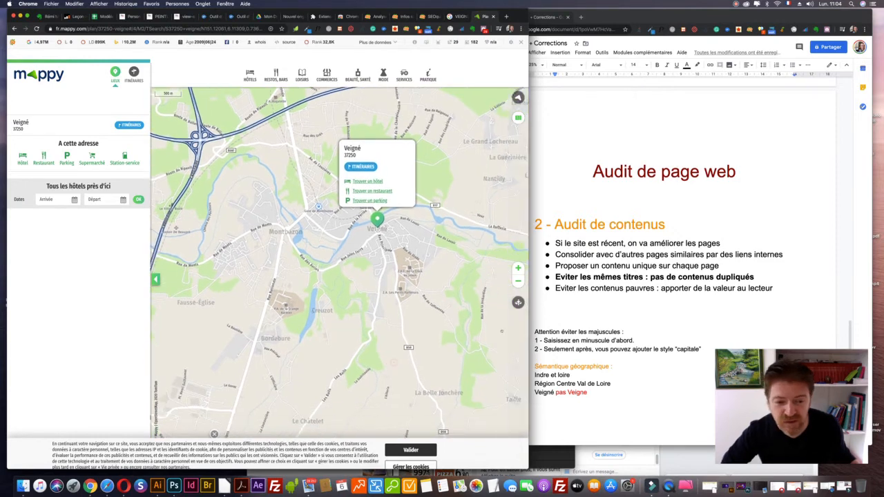
pyautogui.click(545, 394)
pyautogui.doubleClick(545, 393)
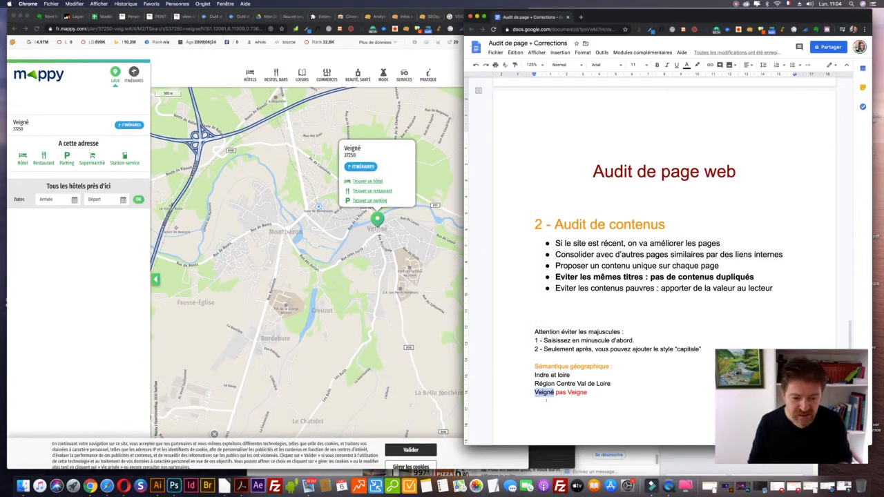
pyautogui.press('Right')
pyautogui.press('super+Right')
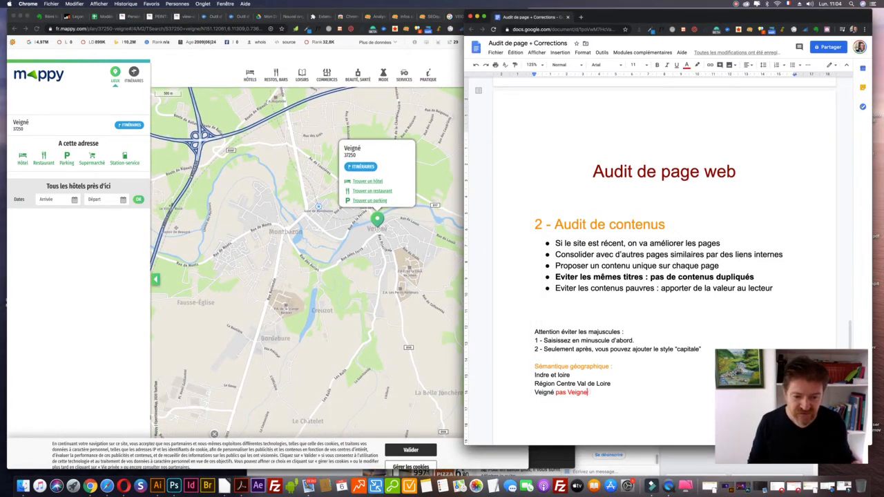
pyautogui.press('Return')
pyautogui.write('A proxi')
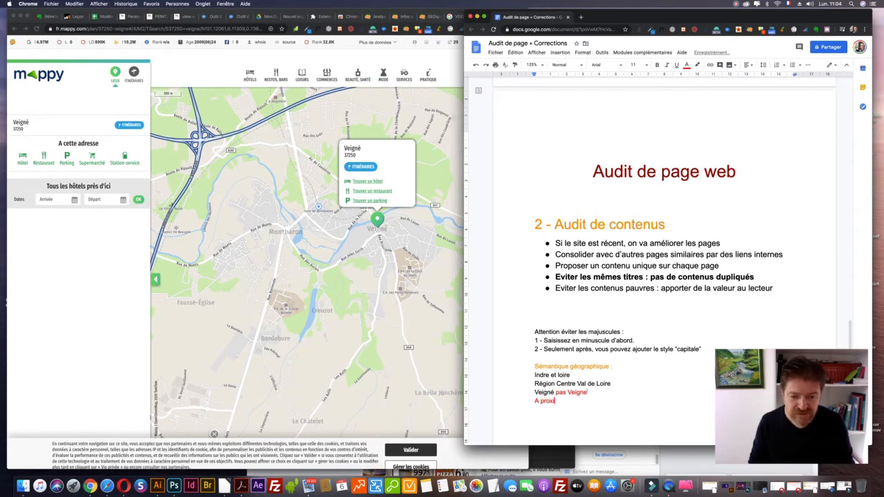
pyautogui.write('mité de Cr')
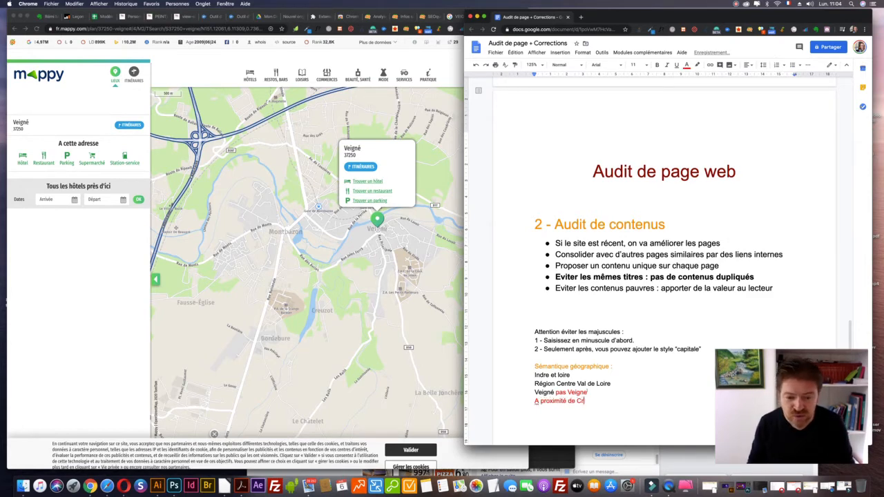
pyautogui.write('euzot')
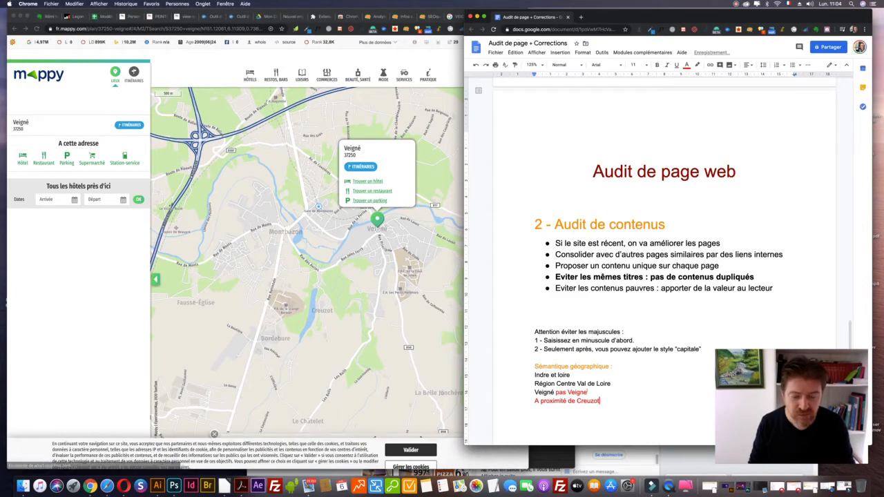
# Step: Add the line "A proximité de le Châtelet" below the Creuzot line in the audit notes
pyautogui.press('Return')
pyautogui.write('A prix')
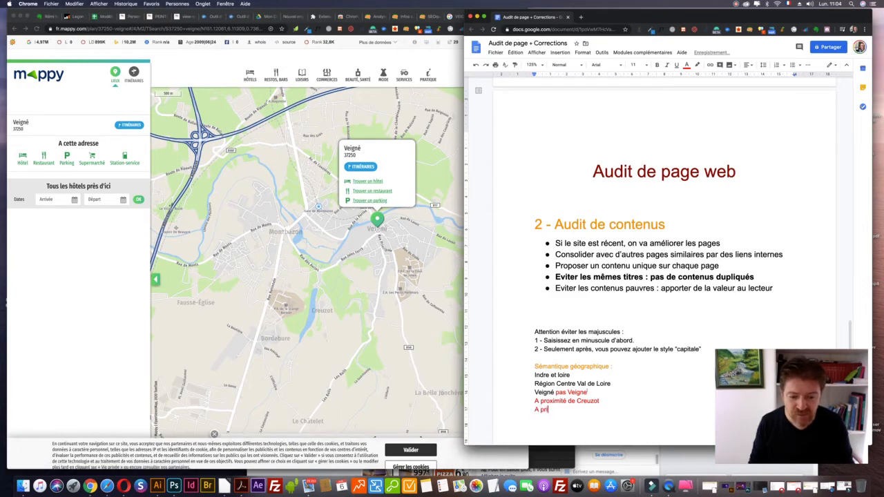
pyautogui.press('BackSpace')
pyautogui.press('BackSpace')
pyautogui.write('oximit')
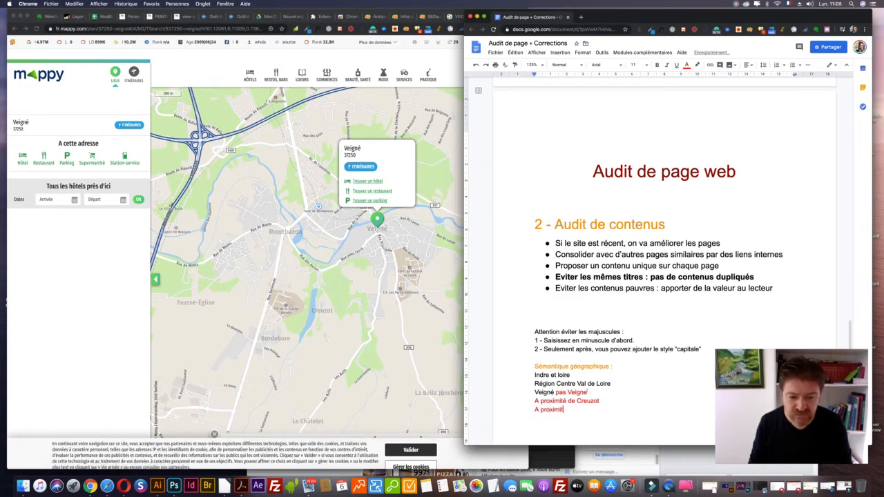
pyautogui.write('é de ')
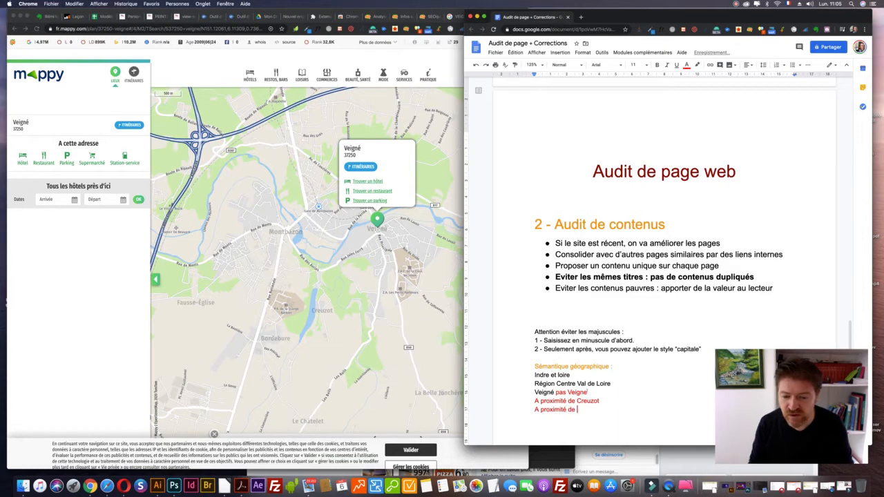
pyautogui.write('le Ch')
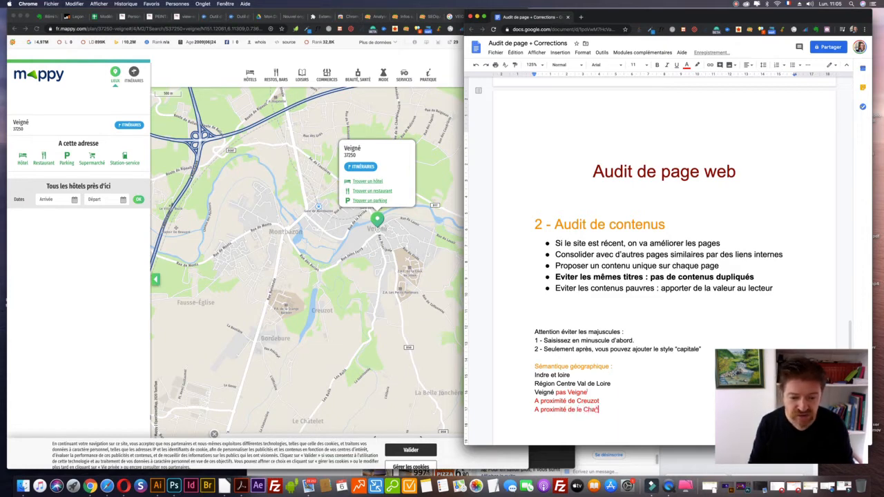
pyautogui.write('âtelet')
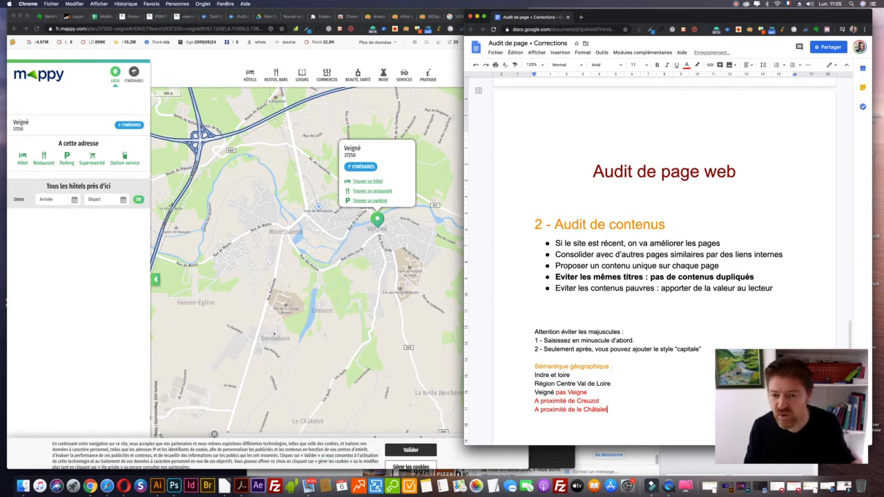
# Step: Return to the Google results for VEIGNE (37250) and look through the homepage of the Veigné town hall site
pyautogui.click(414, 276)
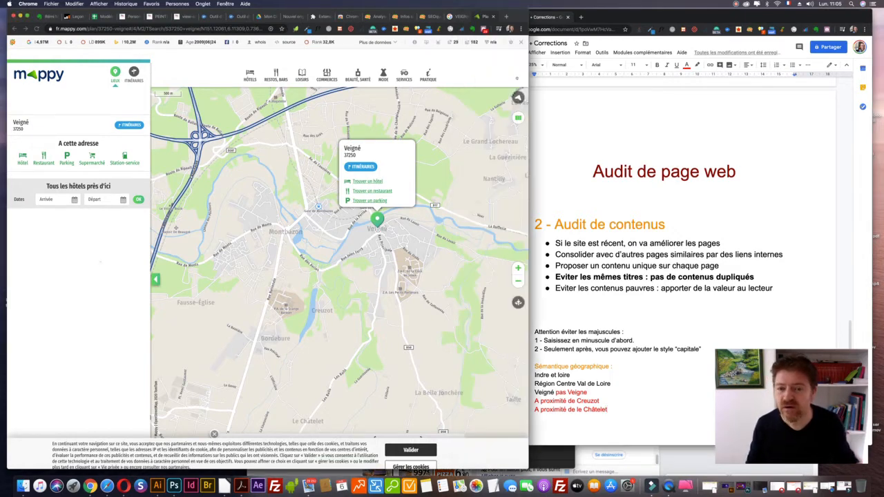
pyautogui.click(457, 16)
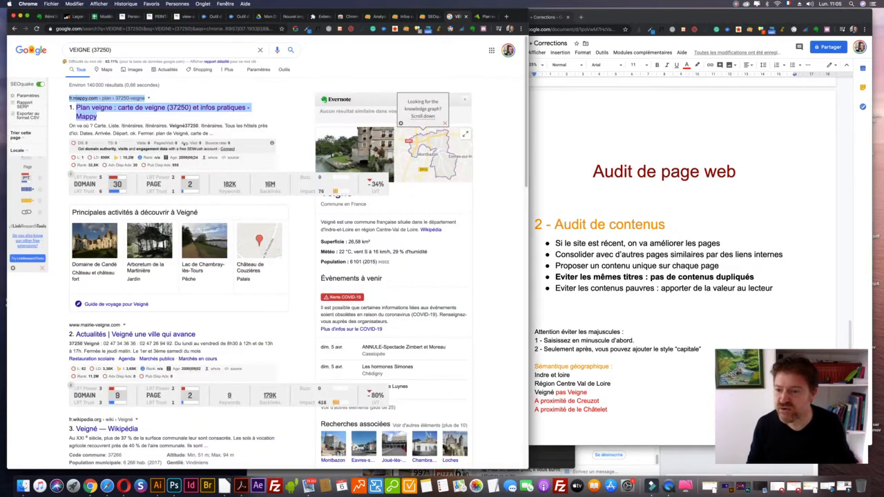
pyautogui.click(47, 354)
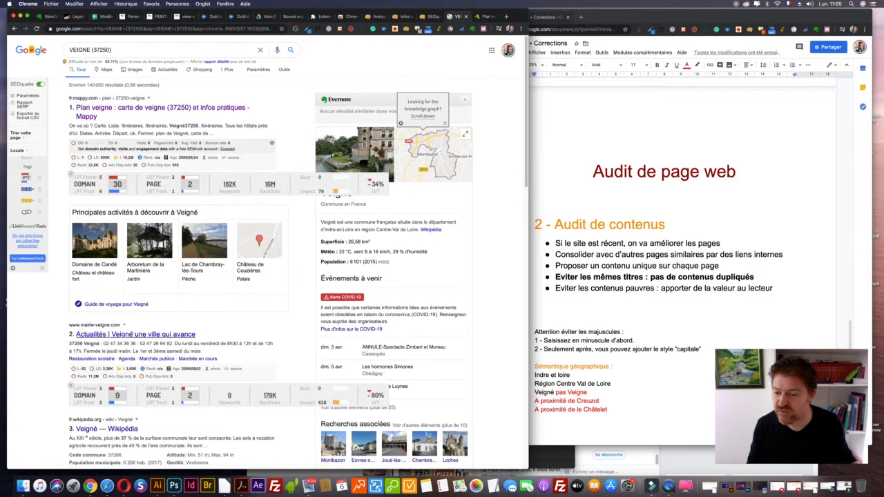
pyautogui.click(134, 334)
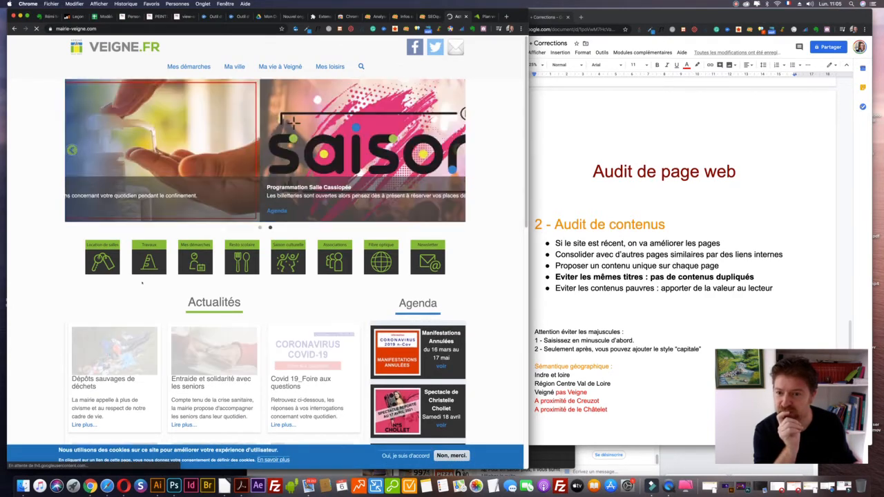
pyautogui.scroll(-3, 159, 269)
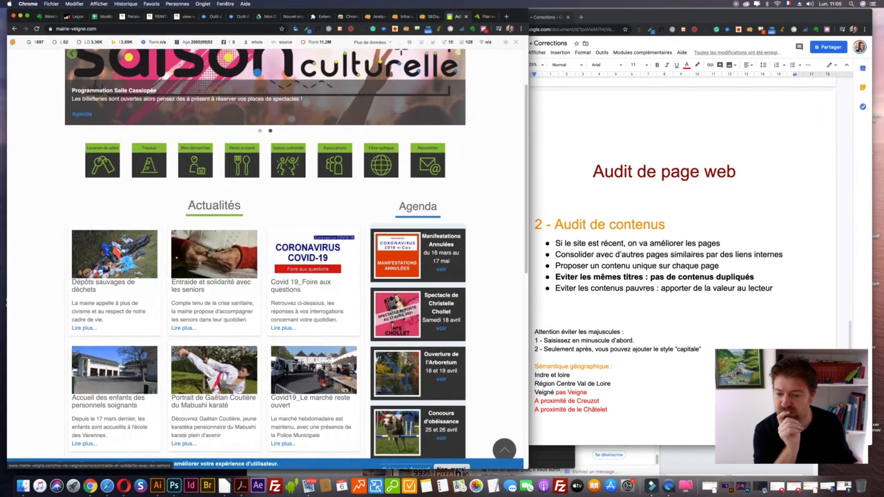
pyautogui.scroll(3, 177, 257)
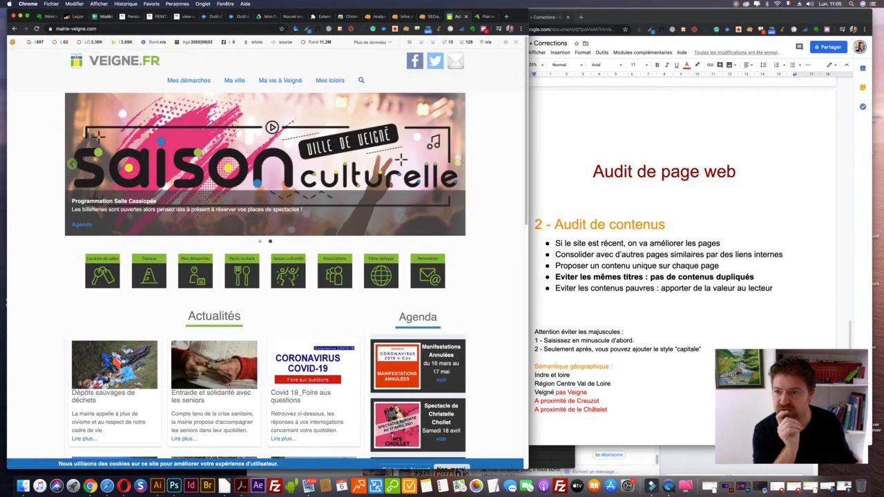
# Step: Go back to the search results and search Google for "vergné tourisme"
pyautogui.click(14, 29)
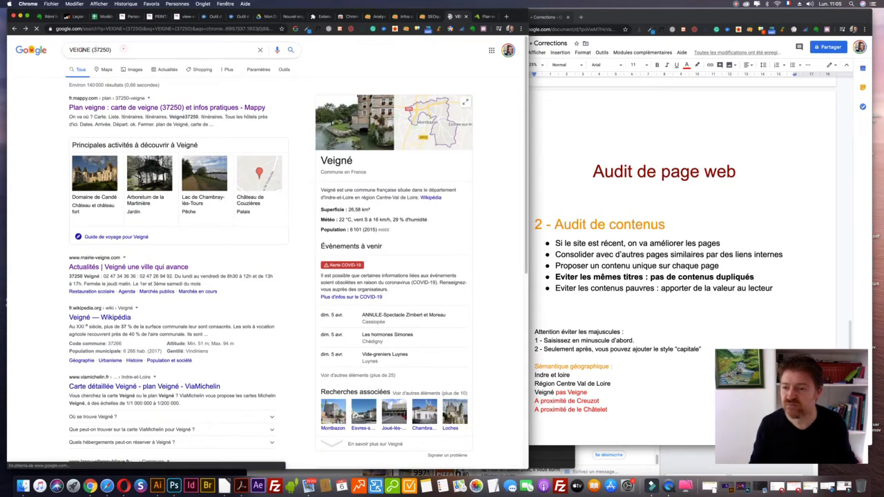
pyautogui.click(91, 50)
pyautogui.press('BackSpace')
pyautogui.write('é')
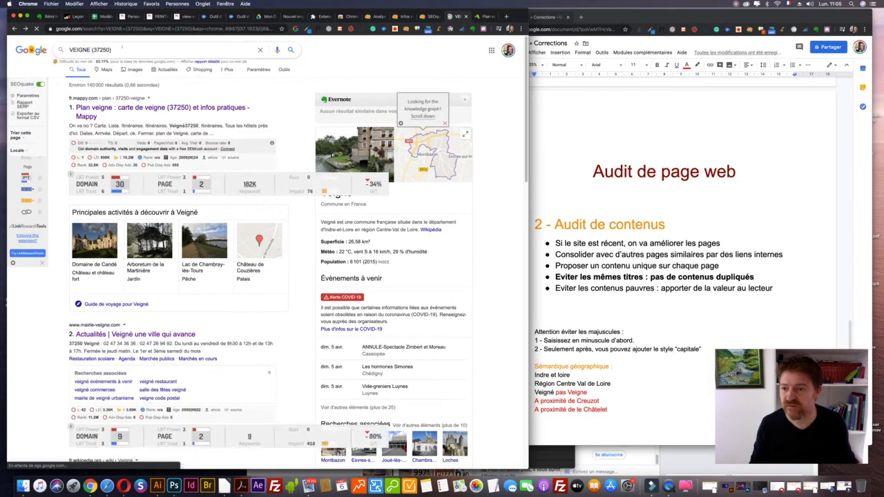
pyautogui.tripleClick(119, 47)
pyautogui.write('vergné tou')
pyautogui.write('risme')
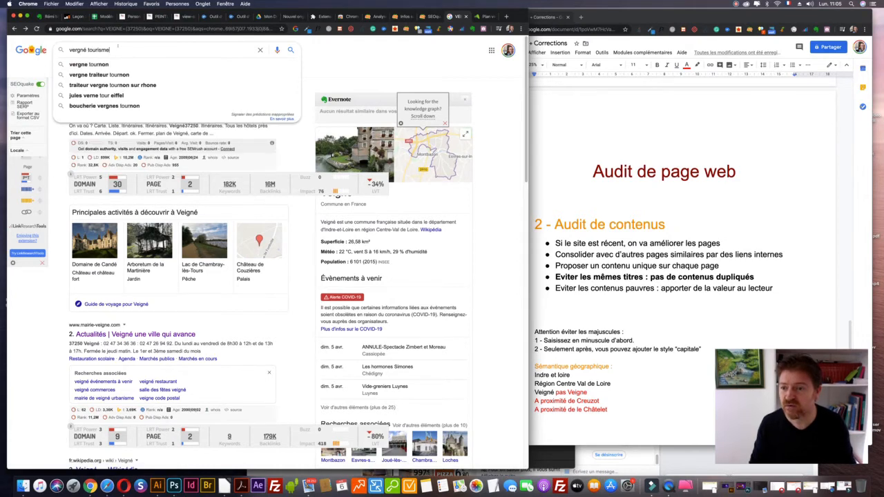
pyautogui.press('Return')
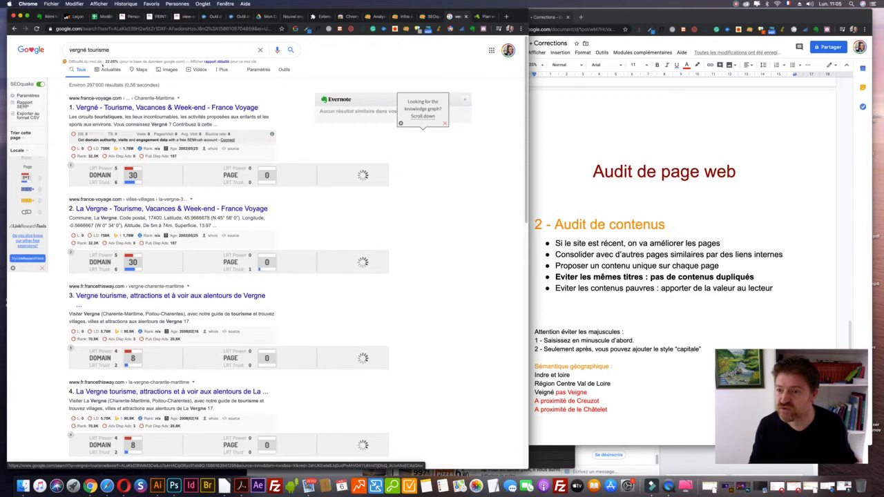
# Step: Add the postcode 37250 from the roof painting page's title to the tourism search and follow the suggested spelling "veigné tourisme 37250"
pyautogui.click(116, 50)
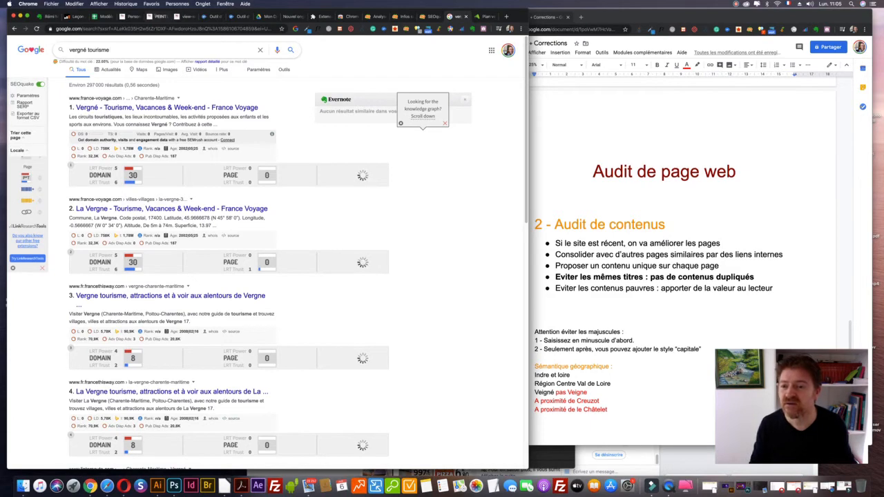
pyautogui.click(159, 15)
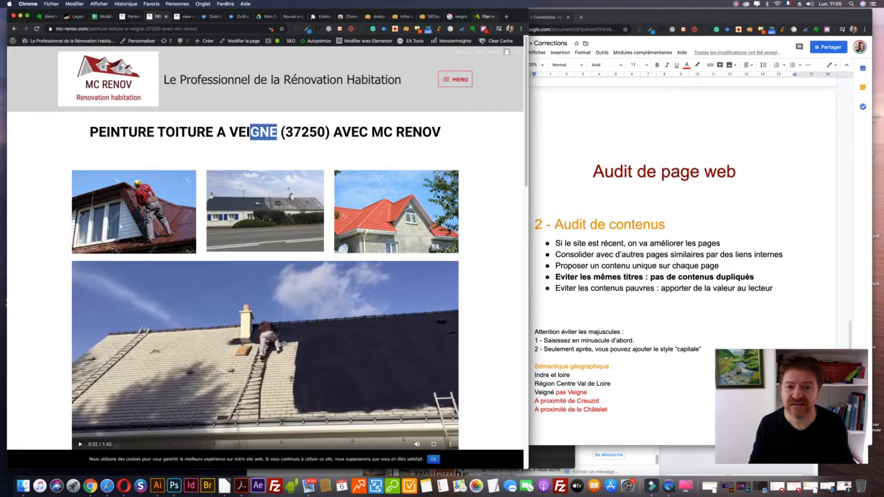
pyautogui.click(459, 17)
pyautogui.click(123, 53)
pyautogui.write('37')
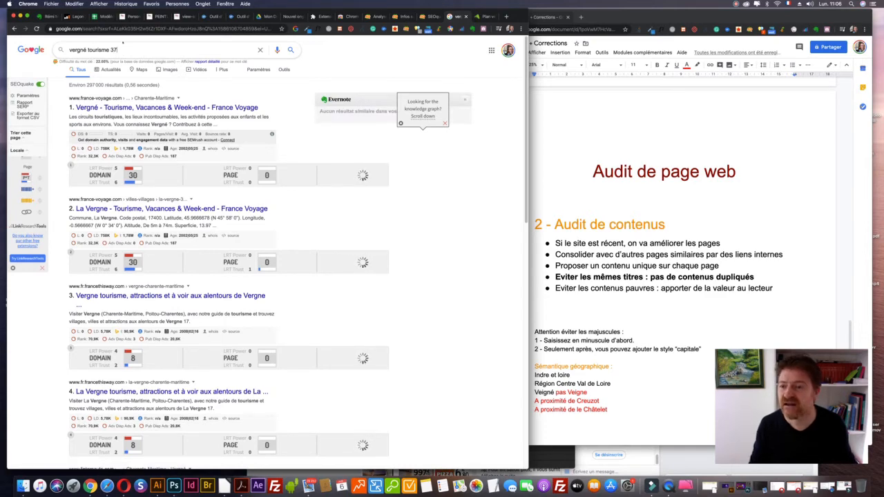
pyautogui.click(159, 16)
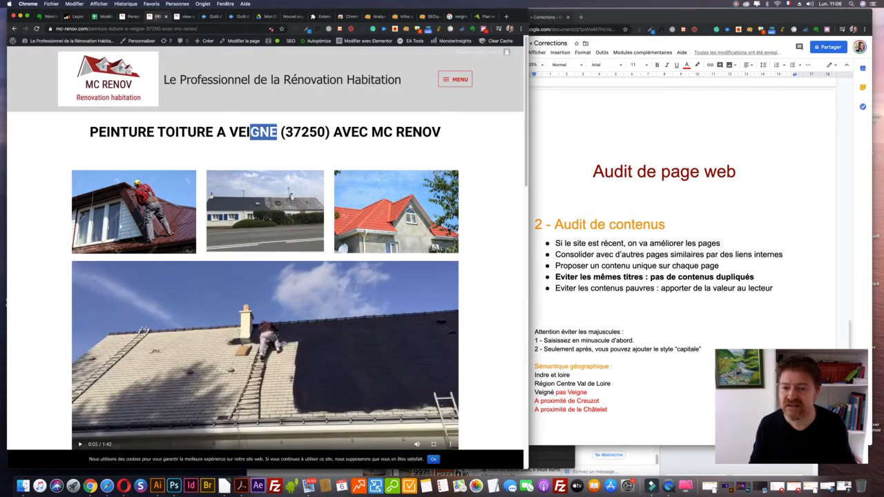
pyautogui.click(459, 16)
pyautogui.write('250')
pyautogui.press('Return')
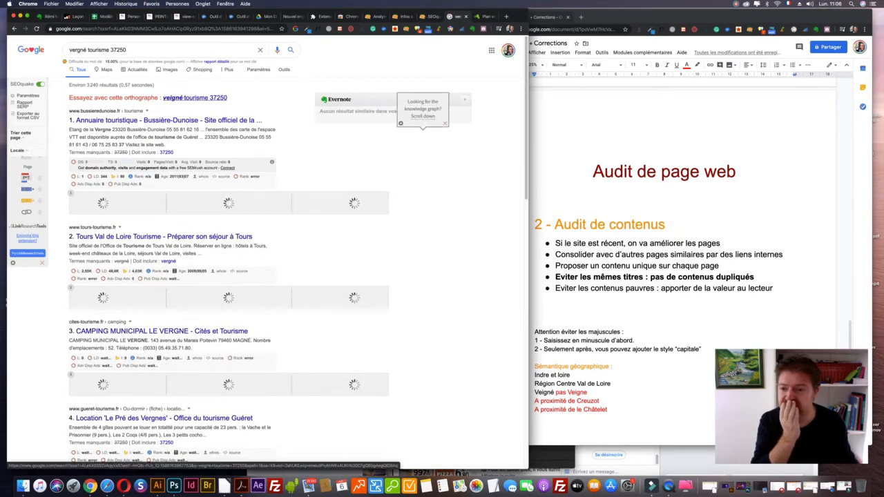
pyautogui.click(184, 98)
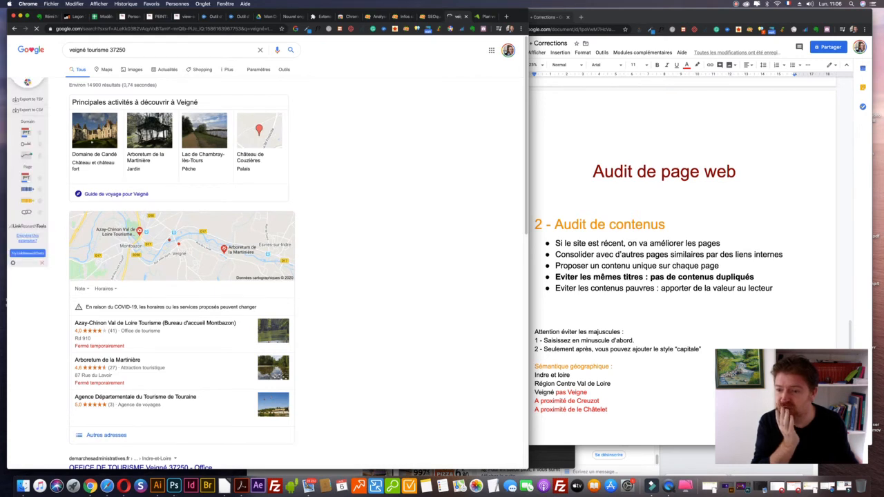
# Step: Add the line "Près du Domaine de Candé" below the Châtelet line in the audit notes
pyautogui.click(608, 396)
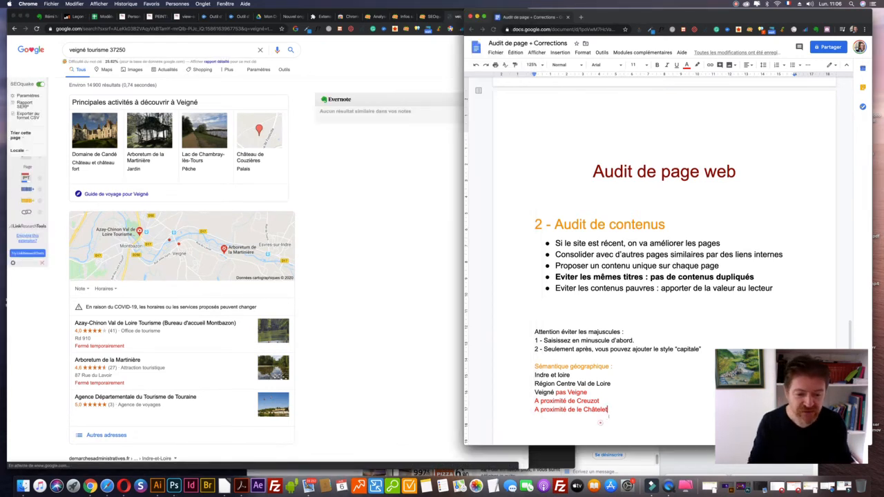
pyautogui.press('Return')
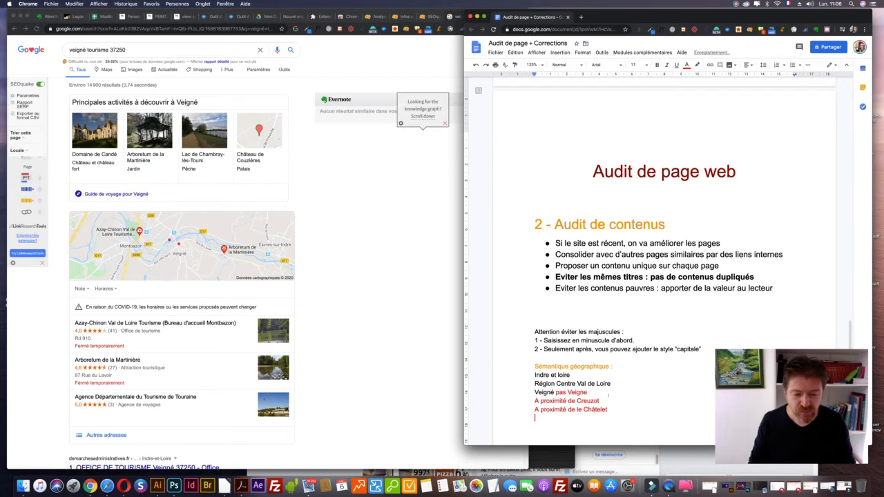
pyautogui.write('Près du Château d')
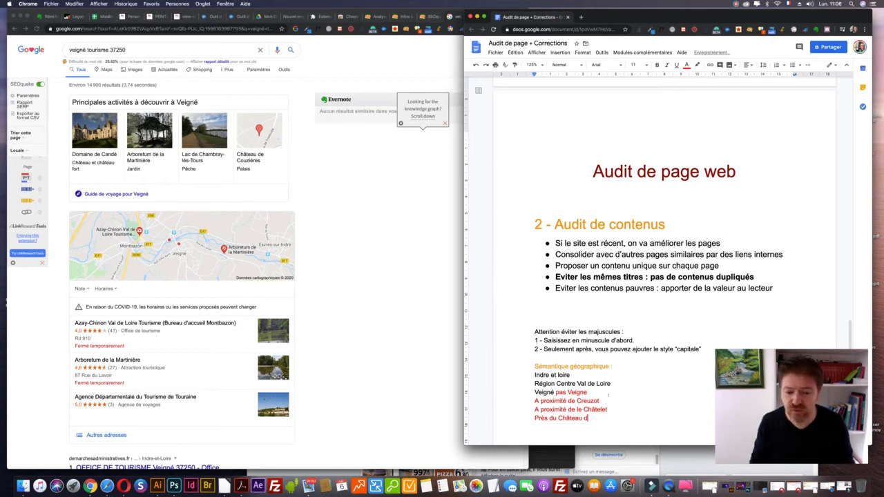
pyautogui.press('BackSpace')
pyautogui.press('BackSpace')
pyautogui.press('BackSpace')
pyautogui.press('BackSpace')
pyautogui.press('BackSpace')
pyautogui.press('BackSpace')
pyautogui.press('BackSpace')
pyautogui.press('BackSpace')
pyautogui.press('BackSpace')
pyautogui.write('Domaine de Candé')
# Step: Add the line "Près de l'arboretum de la Martinière" at the end of the geographic terms in the audit notes
pyautogui.press('Return')
pyautogui.write("Près de l'aro")
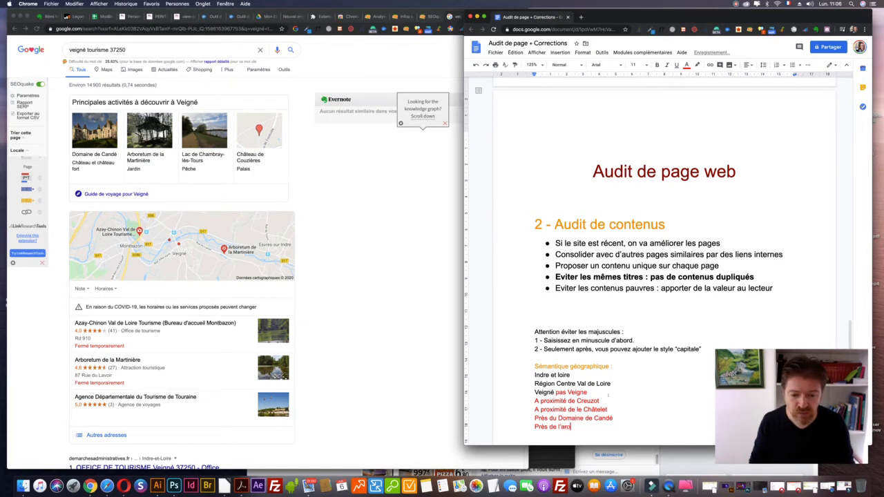
pyautogui.press('BackSpace')
pyautogui.write('boretum de l')
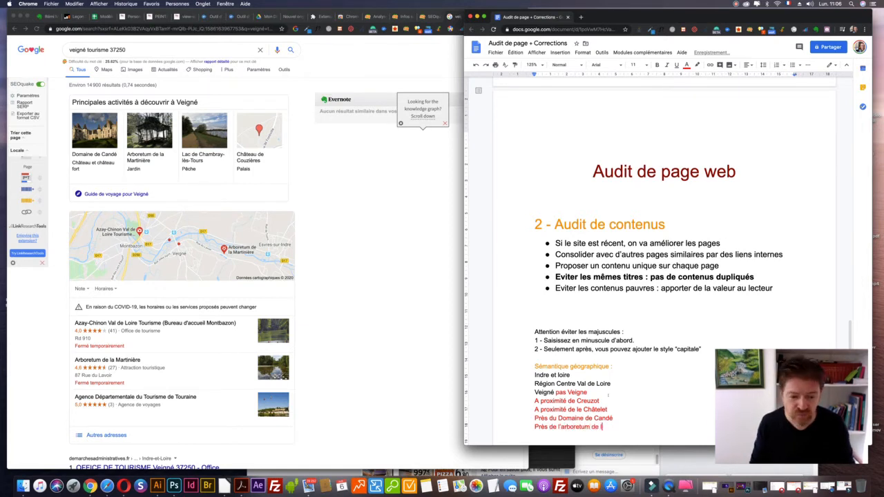
pyautogui.write('a MAr')
pyautogui.press('BackSpace')
pyautogui.write('artinière')
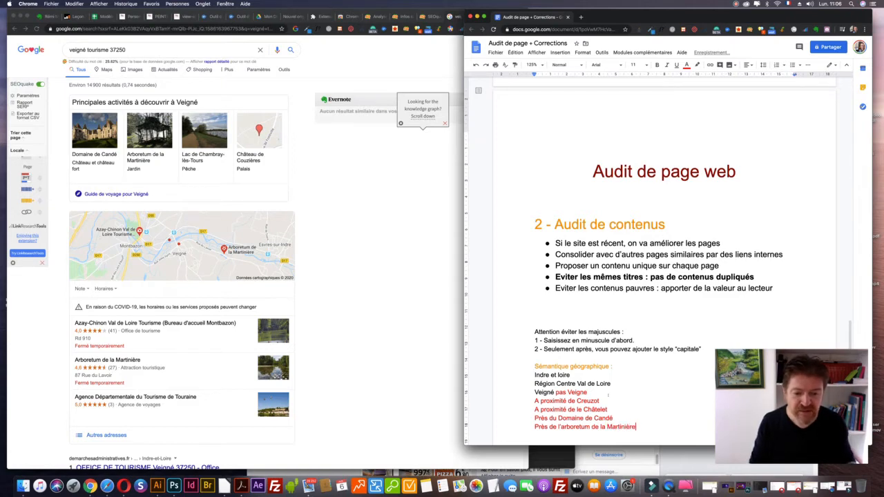
# Step: Add the line "Près d'une superbe promenade autour du Lac de Chambray" at the end of the geographic terms in the audit notes
pyautogui.press('Return')
pyautogui.write('Près d')
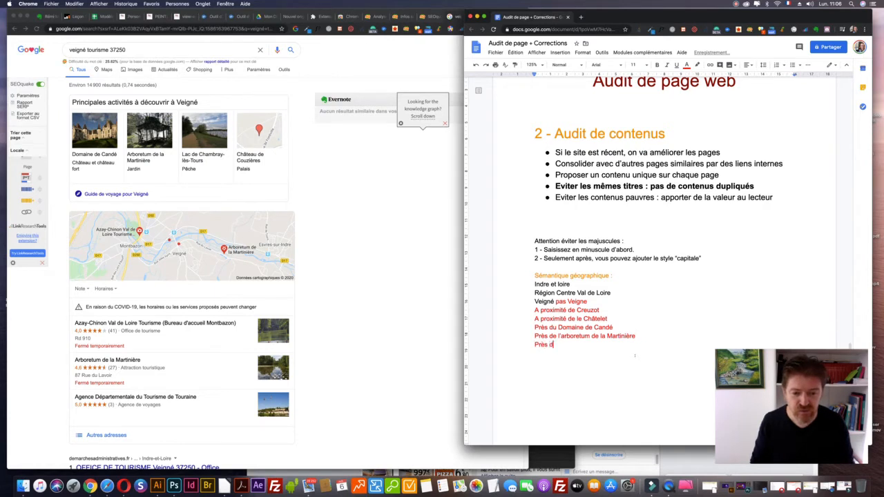
pyautogui.write("'une superber p")
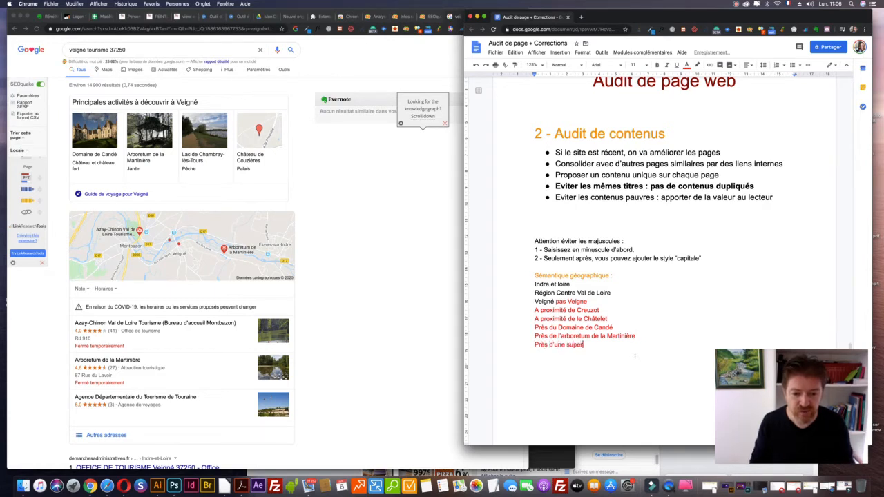
pyautogui.press('BackSpace')
pyautogui.press('BackSpace')
pyautogui.press('BackSpace')
pyautogui.write('promon')
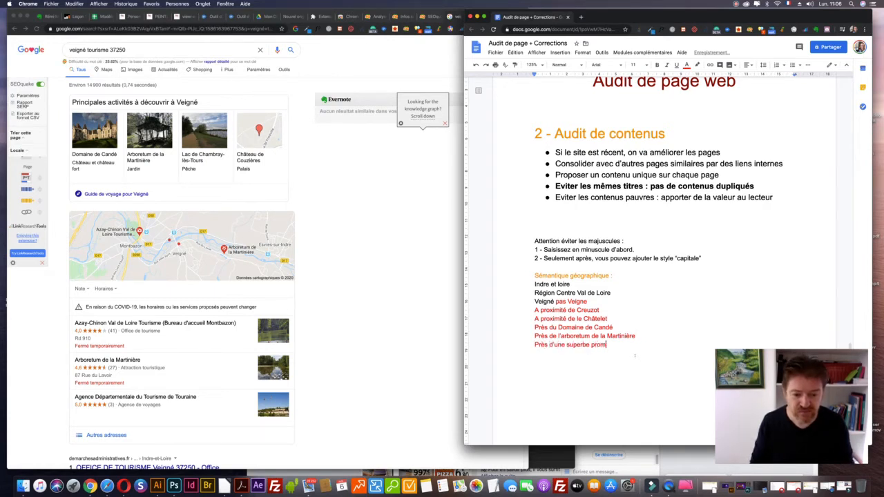
pyautogui.press('BackSpace')
pyautogui.press('BackSpace')
pyautogui.write('enade aut')
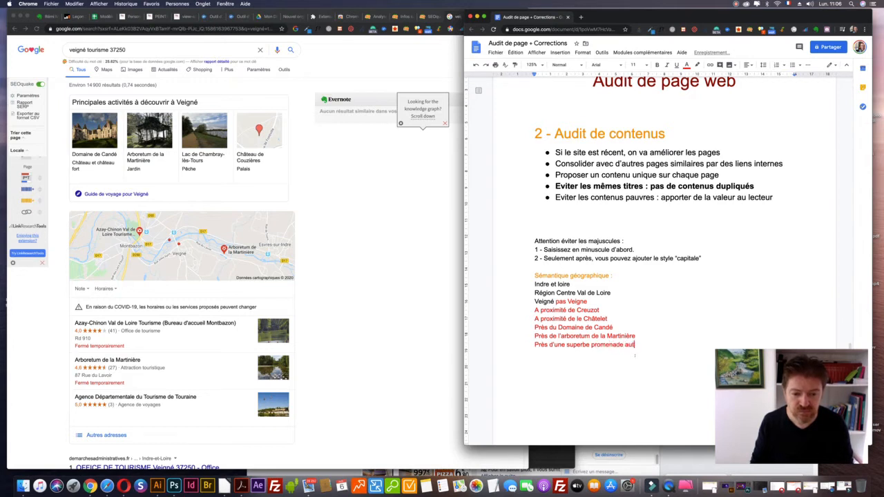
pyautogui.write('our du Lac ')
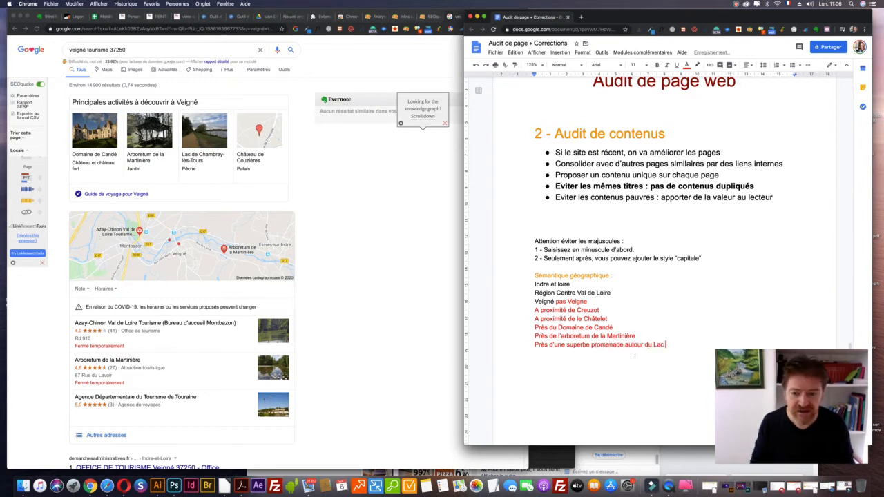
pyautogui.write('de Chab')
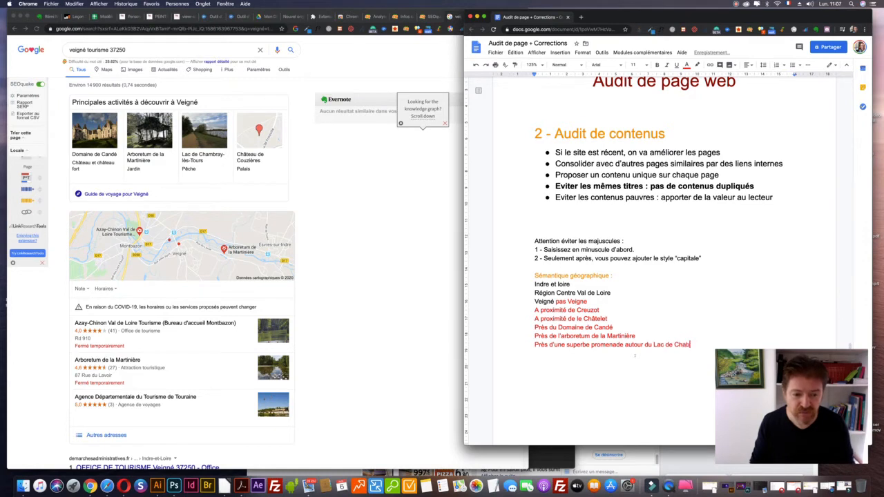
pyautogui.press('BackSpace')
pyautogui.write('mbray')
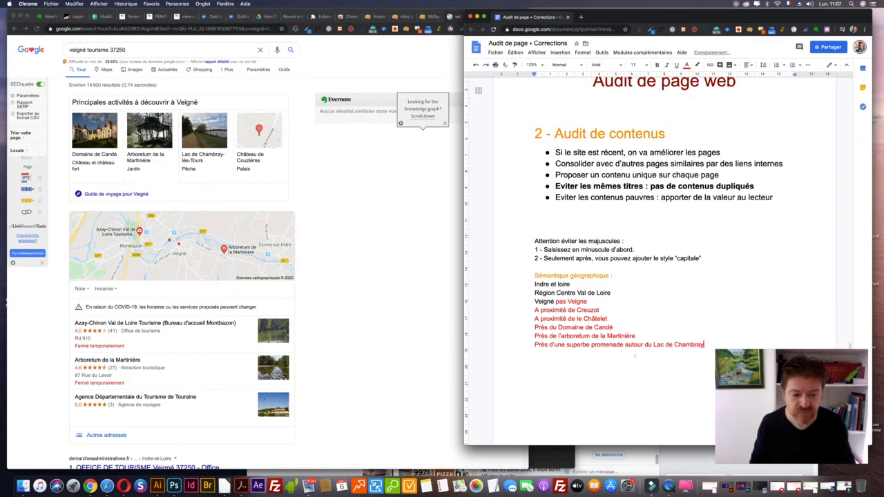
# Step: Recolour the five proximity lines, from "A proximité de Creuzot" through the Lac de Chambray line, in black
pyautogui.scroll(-2, 646, 311)
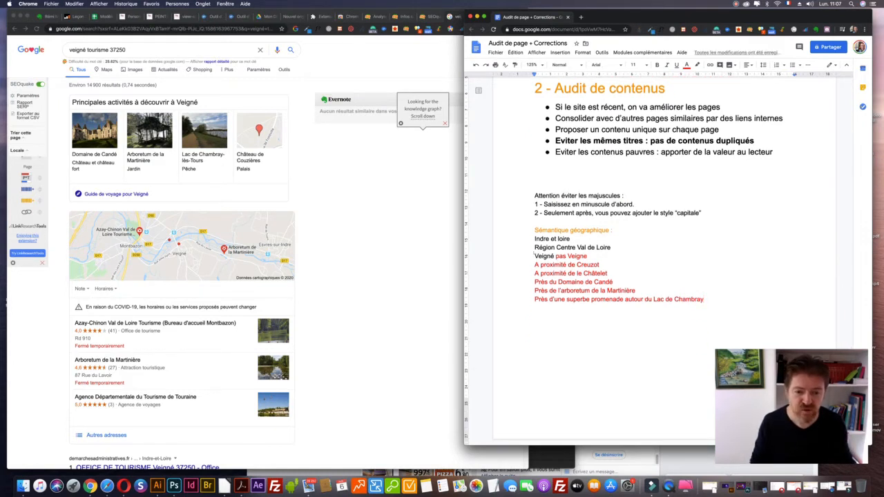
pyautogui.moveTo(535, 263); pyautogui.dragTo(746, 304)
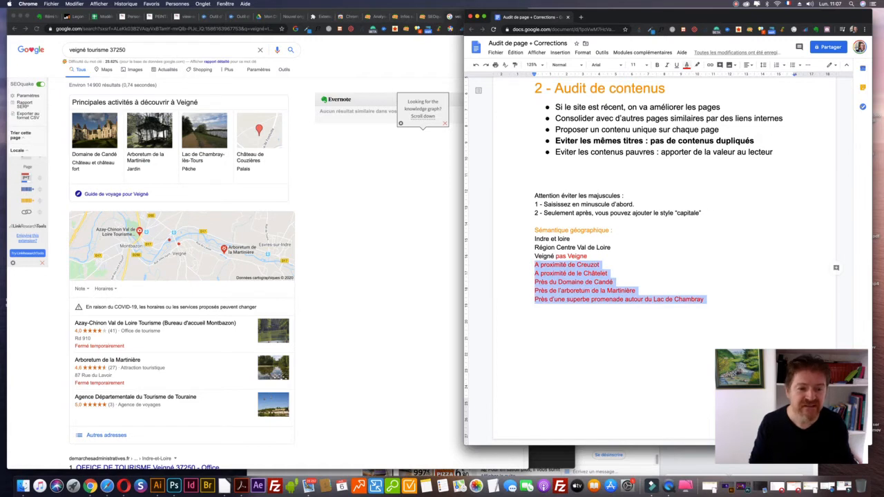
pyautogui.click(687, 65)
pyautogui.click(689, 81)
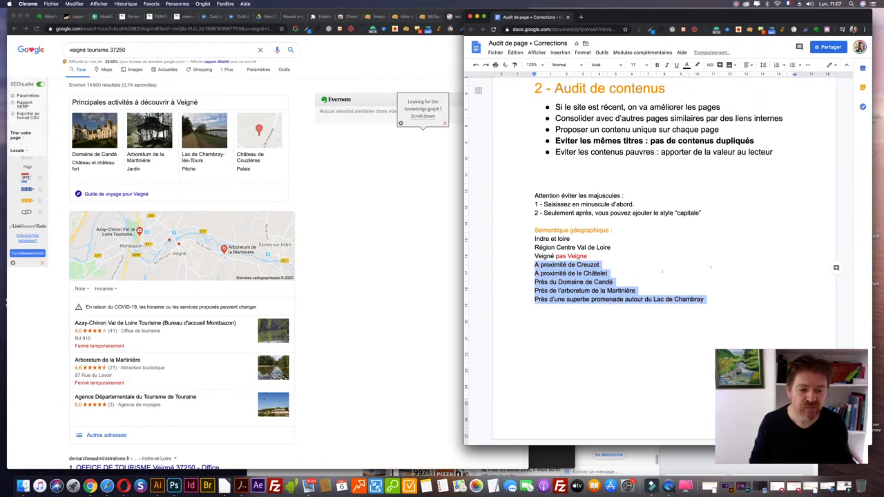
pyautogui.click(703, 261)
pyautogui.moveTo(589, 299); pyautogui.dragTo(716, 301)
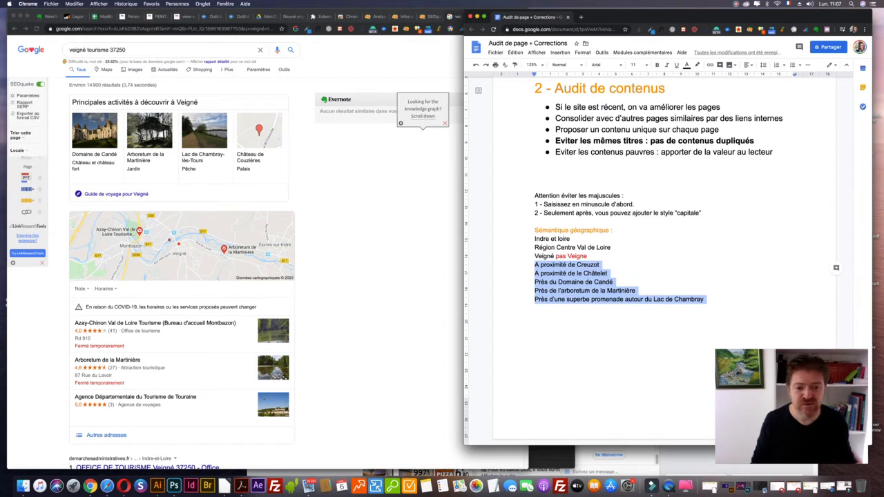
pyautogui.click(588, 282)
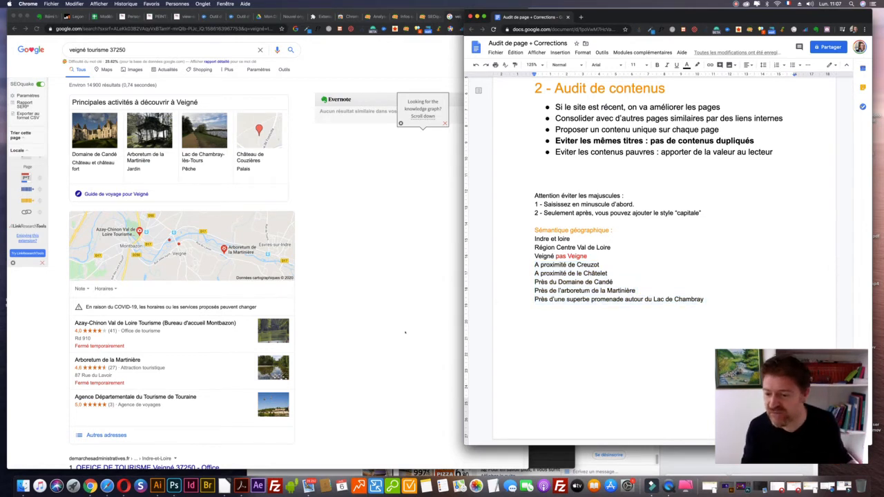
pyautogui.scroll(-1, 407, 333)
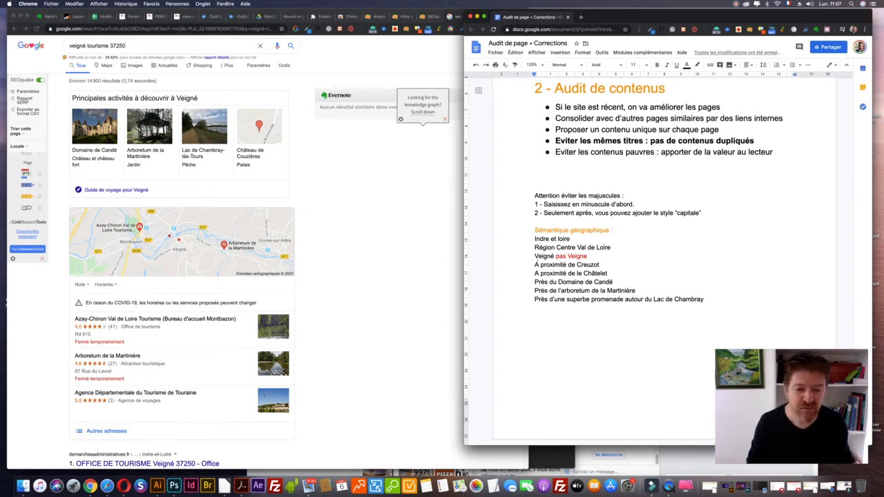
pyautogui.moveTo(534, 247); pyautogui.dragTo(615, 248)
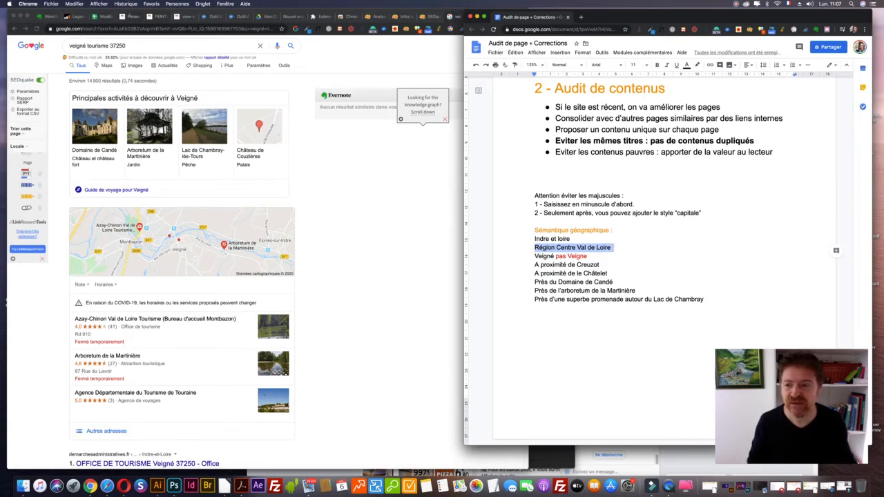
# Step: Switch to the MC RENOV site customizer, leave its site identity settings and return to the WordPress pages list
pyautogui.click(129, 15)
pyautogui.click(130, 15)
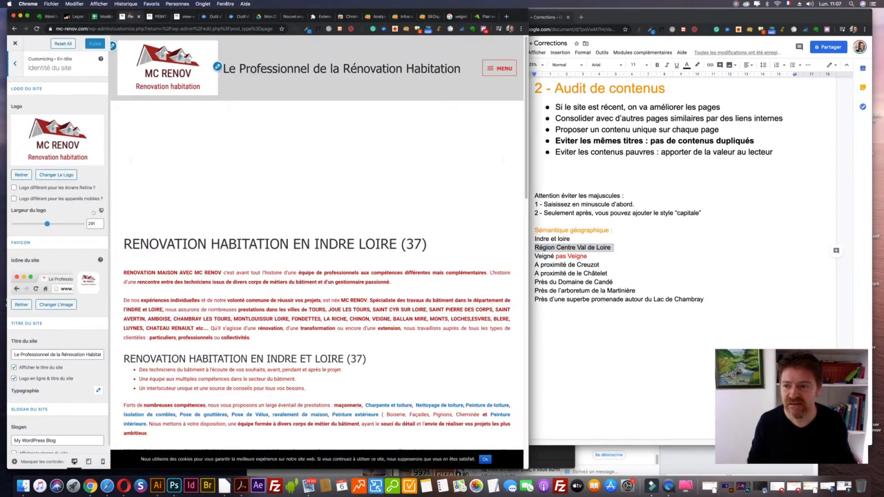
pyautogui.click(14, 63)
pyautogui.click(15, 62)
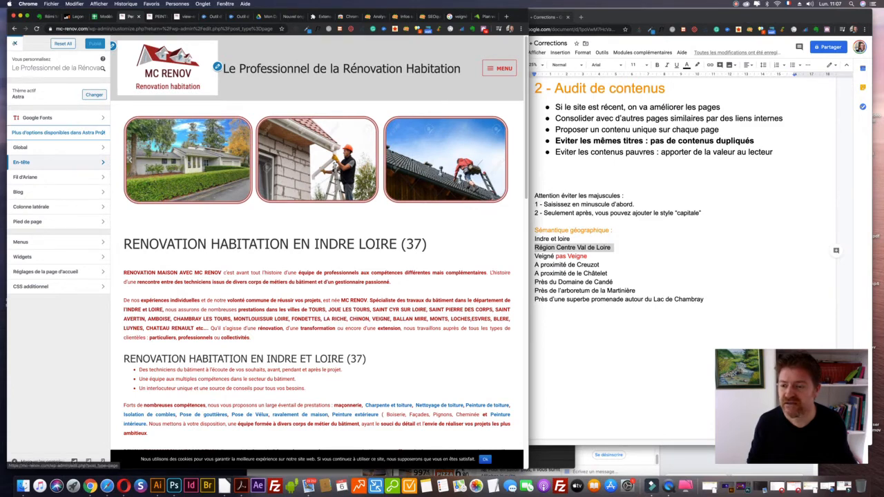
pyautogui.click(14, 43)
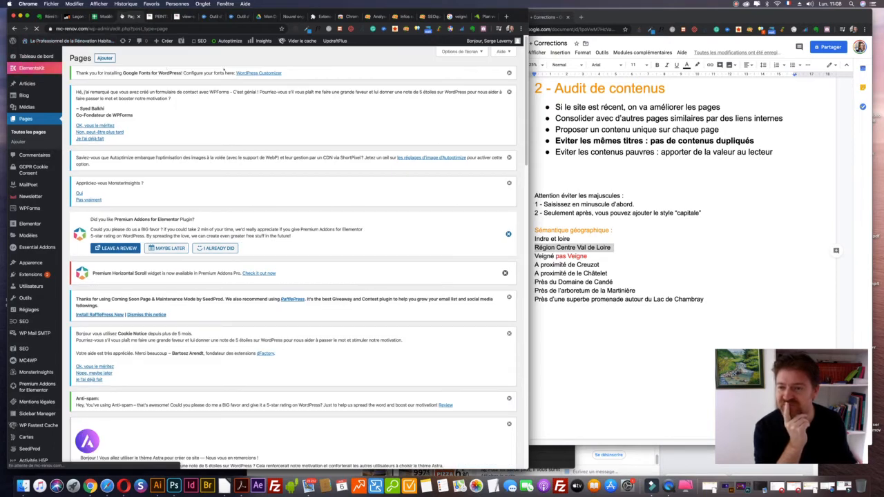
pyautogui.click(37, 29)
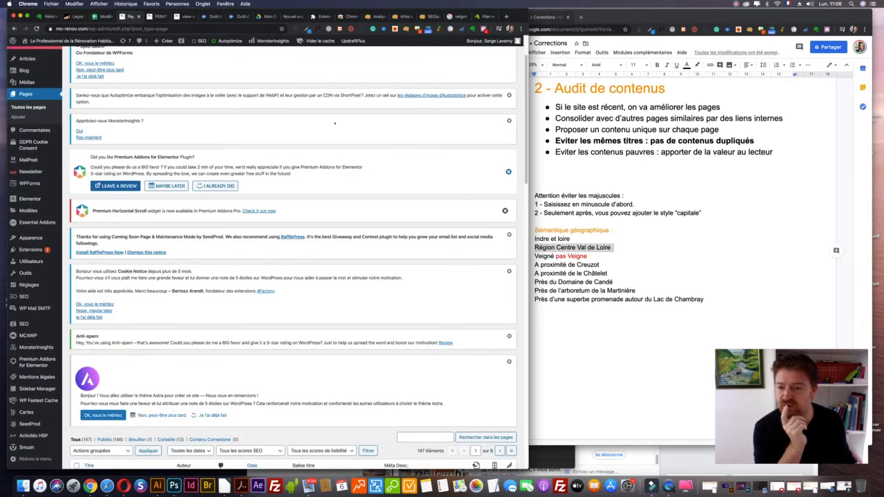
# Step: Go through the WordPress pages list up to its fifth page to find the Veigné roof painting page
pyautogui.scroll(-5, 334, 123)
pyautogui.scroll(5, 335, 123)
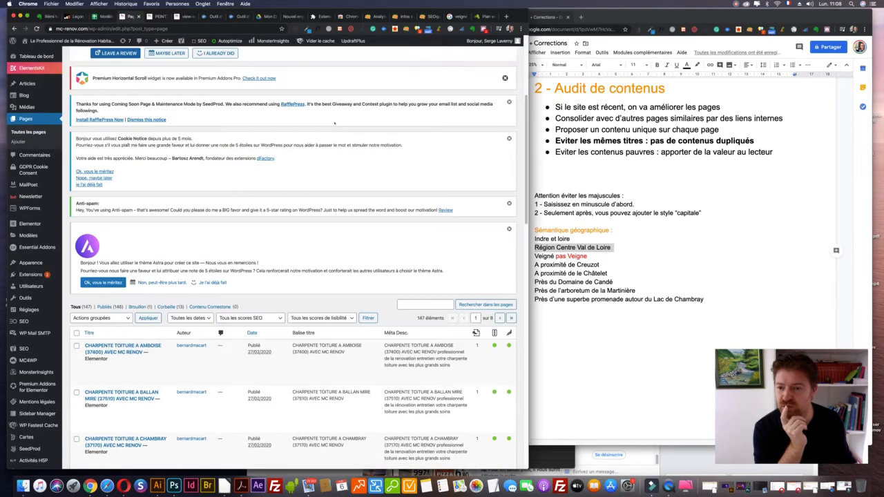
pyautogui.scroll(-12, 334, 123)
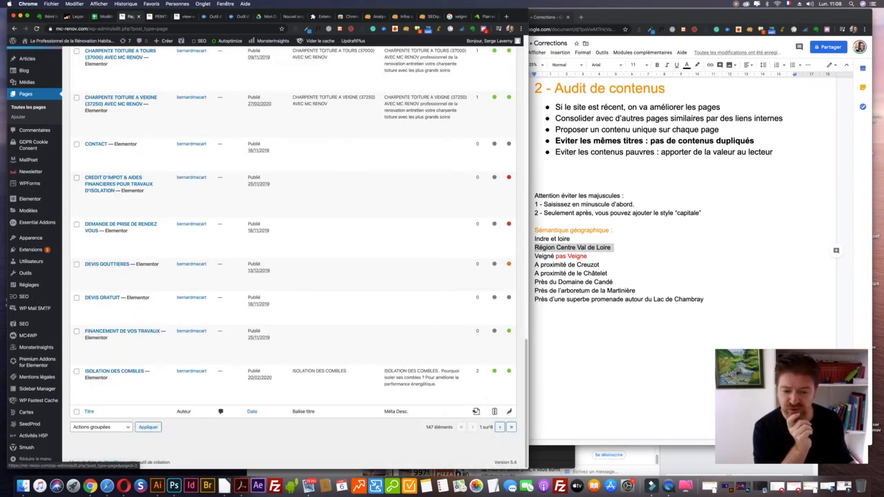
pyautogui.click(500, 427)
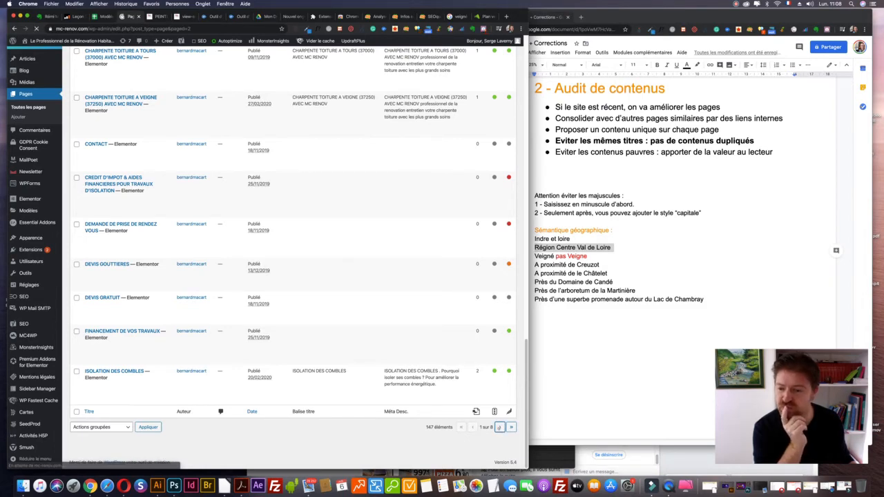
pyautogui.scroll(-15, 474, 386)
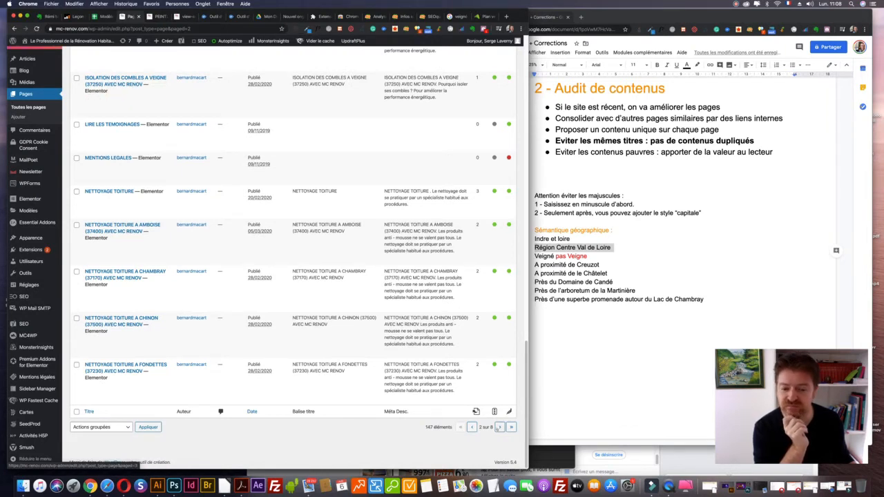
pyautogui.click(499, 427)
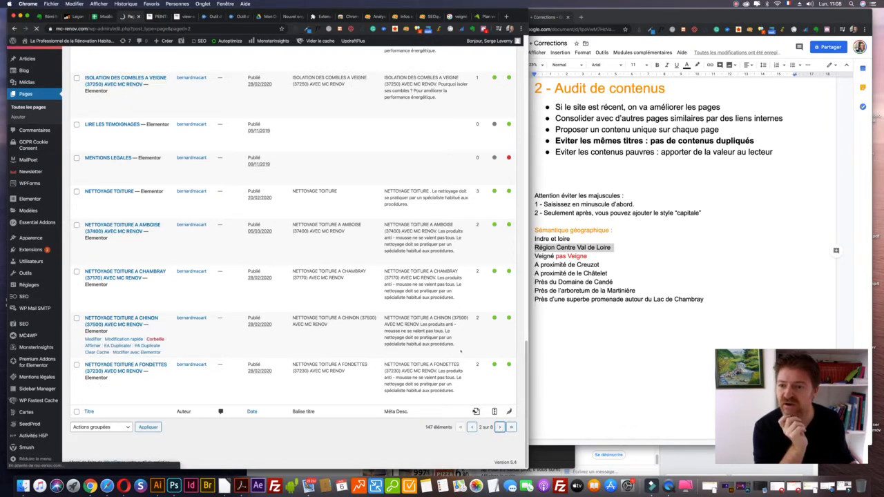
pyautogui.scroll(-10, 461, 351)
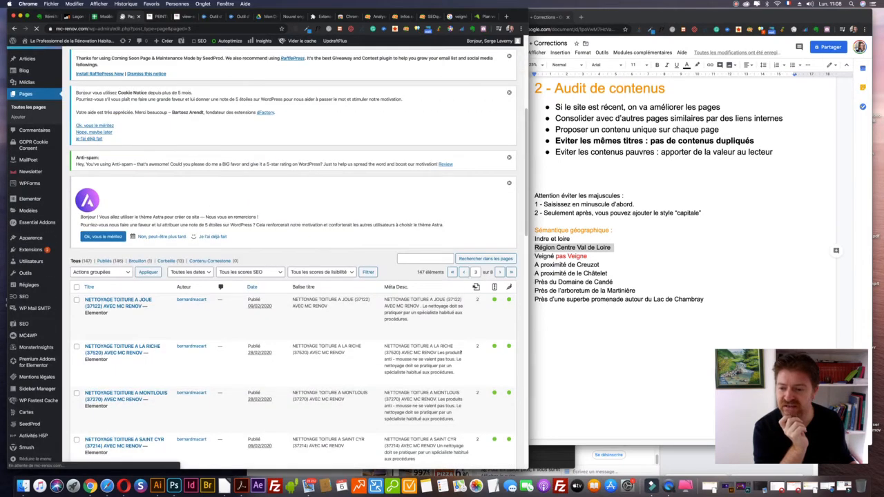
pyautogui.scroll(-6, 461, 351)
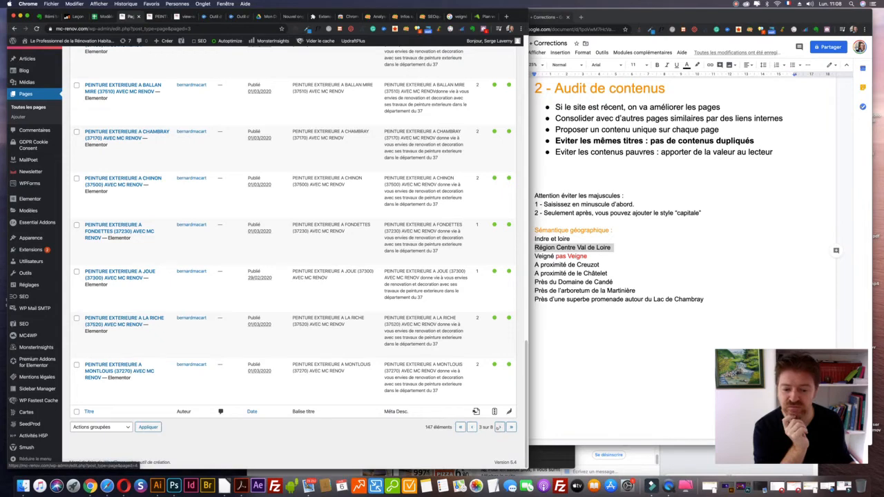
pyautogui.click(499, 427)
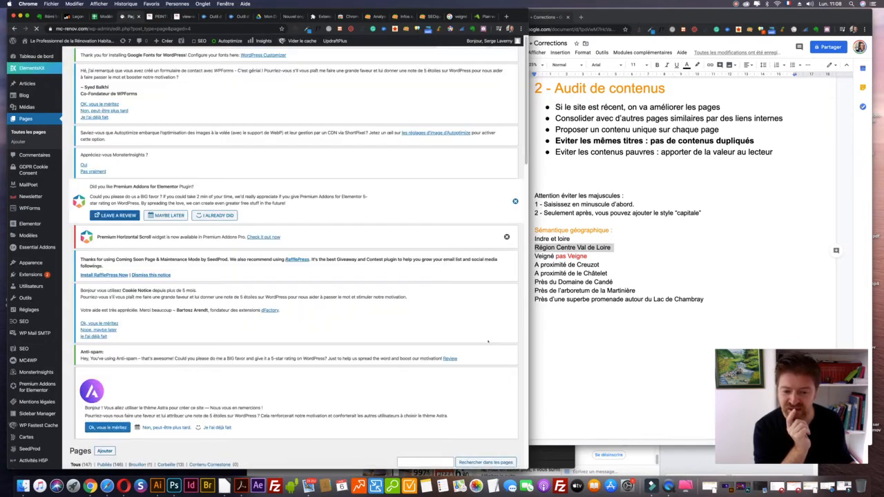
pyautogui.scroll(-5, 487, 340)
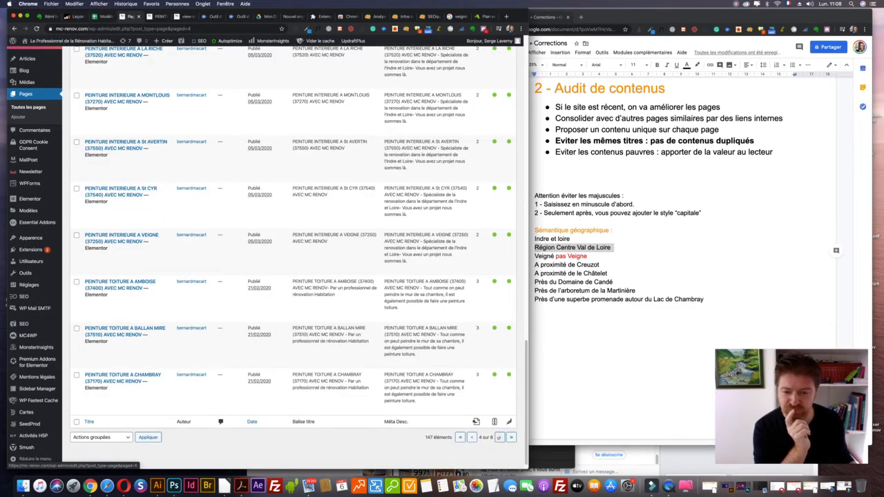
pyautogui.click(500, 437)
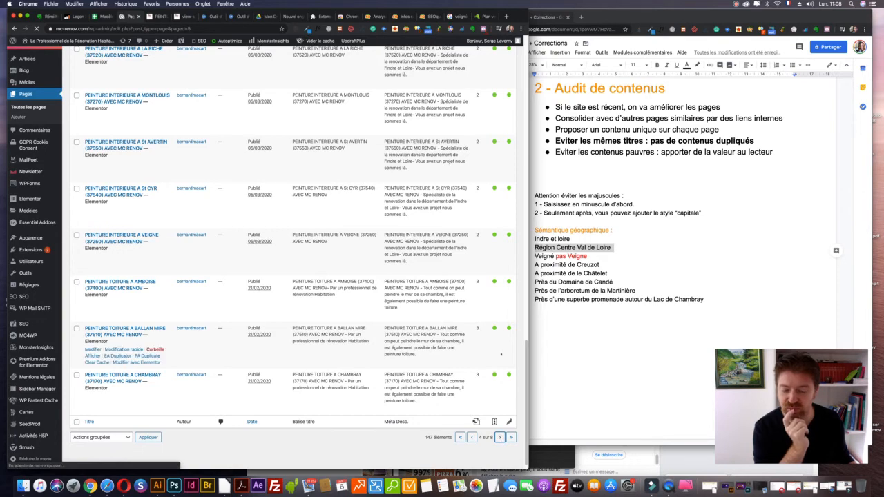
pyautogui.scroll(-6, 502, 354)
pyautogui.scroll(-15, 502, 354)
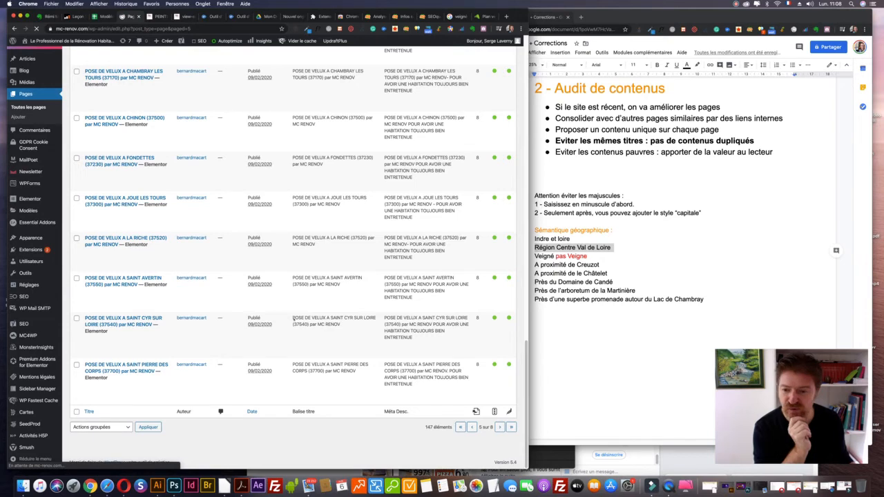
# Step: Open the page "PEINTURE TOITURE A VEIGNE (37250) AVEC MC RENOV" for editing with Elementor
pyautogui.scroll(5, 295, 318)
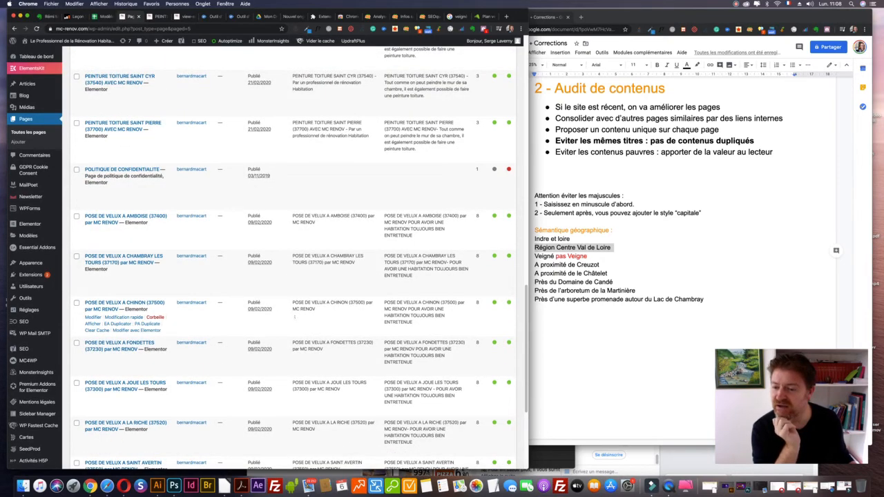
pyautogui.scroll(6, 295, 318)
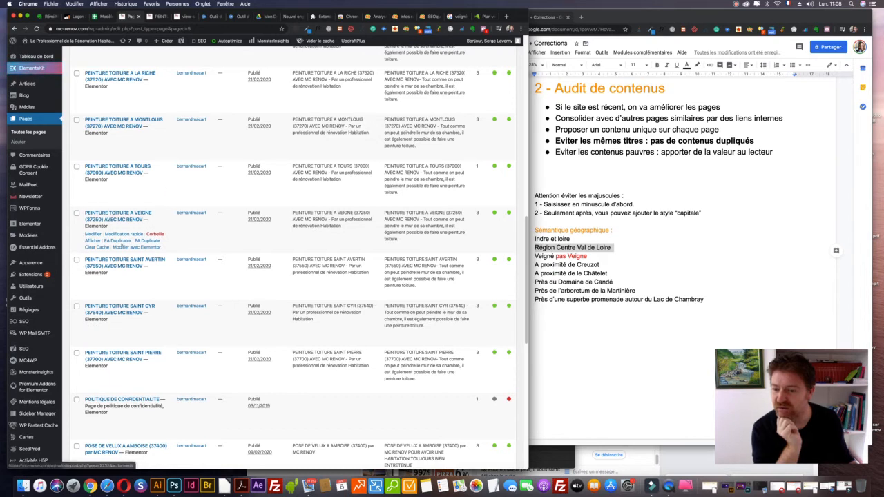
pyautogui.click(137, 246)
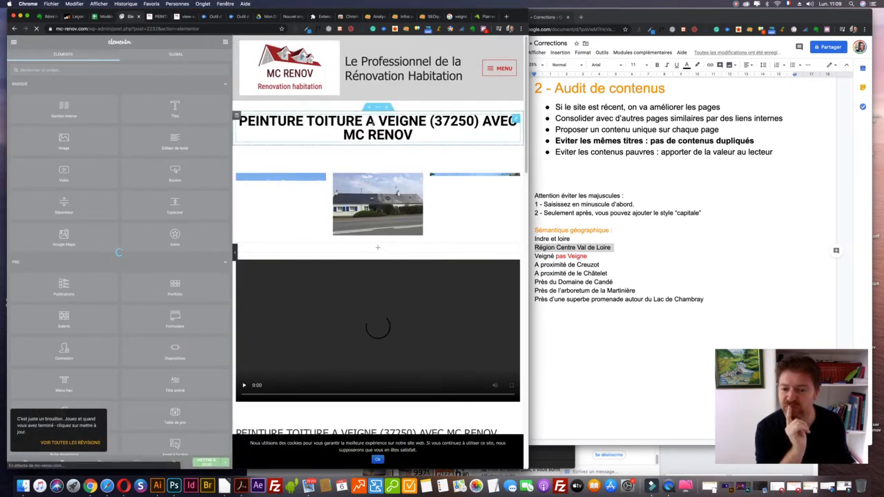
# Step: Add a second line reading "Peinture toiture à Veigné" under the existing text of the page's main heading
pyautogui.click(369, 134)
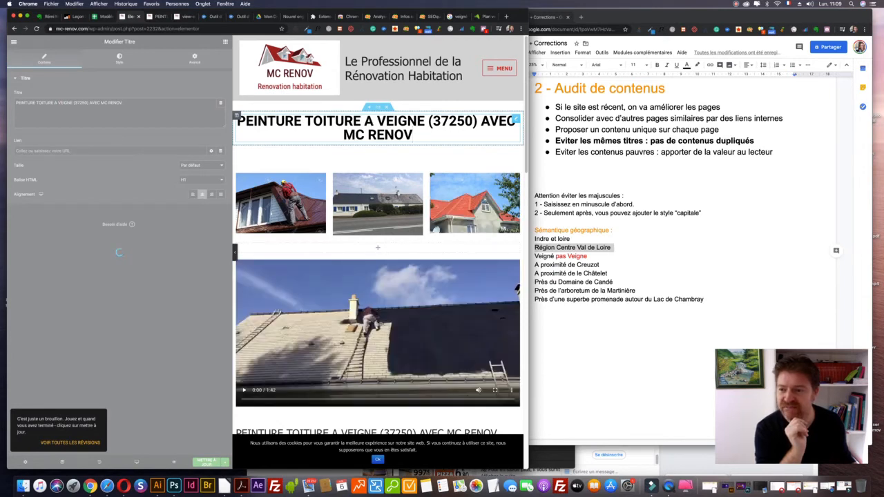
pyautogui.click(137, 105)
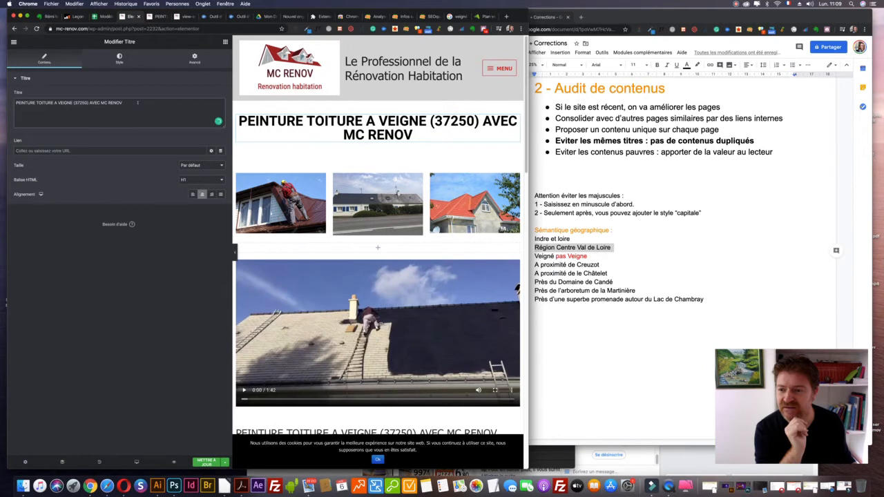
pyautogui.press('Return')
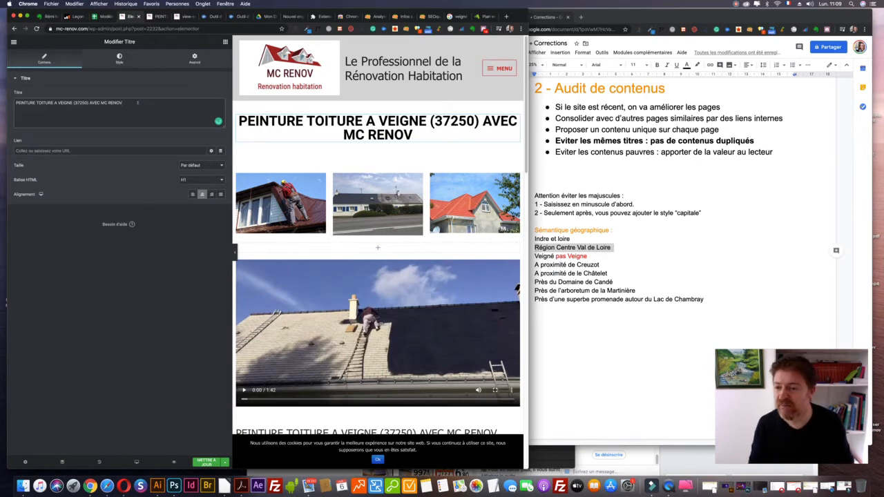
pyautogui.write('Peintu')
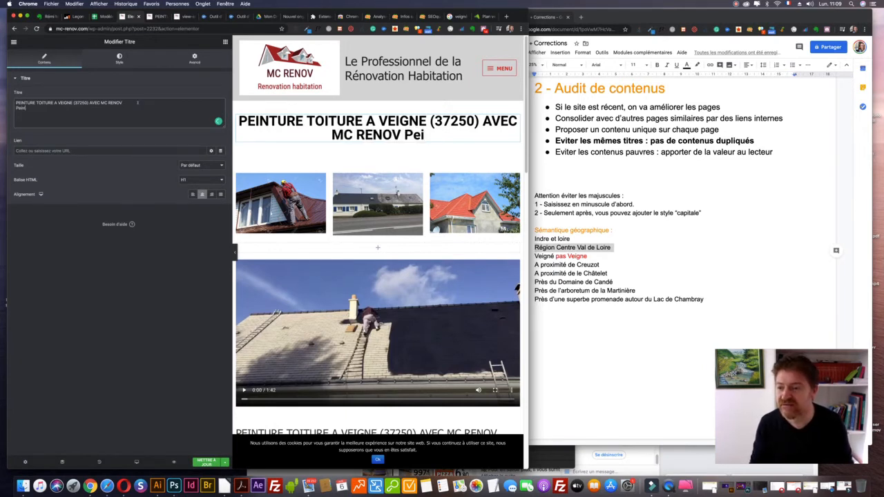
pyautogui.write('re')
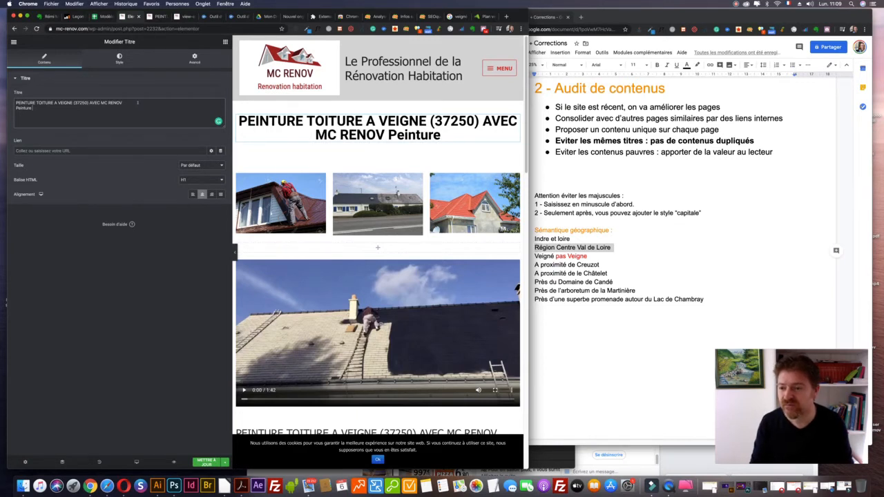
pyautogui.write(' toiture')
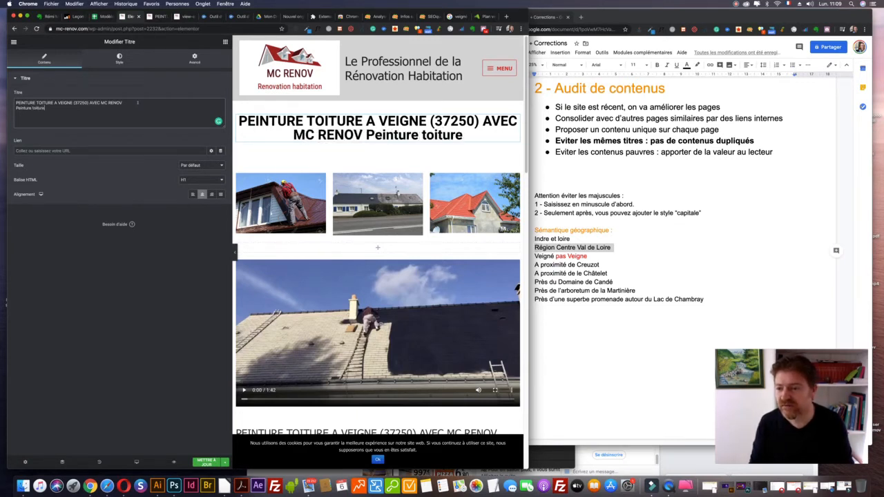
pyautogui.write(' à Ve')
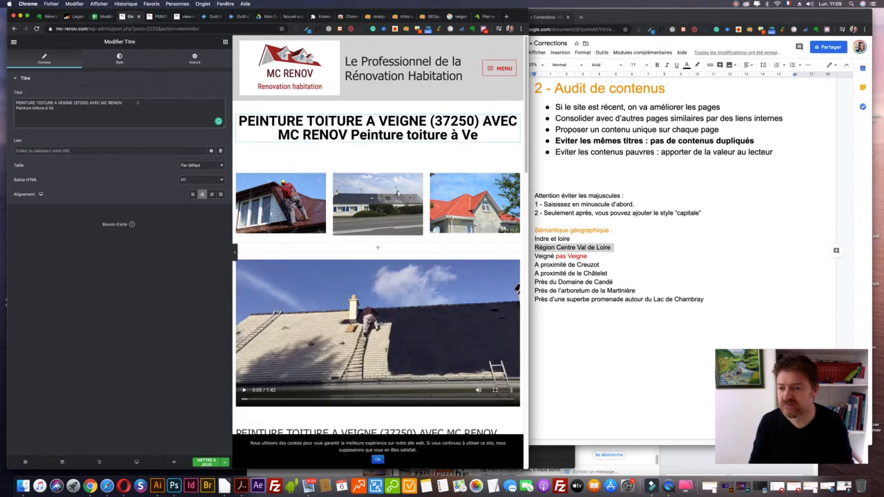
pyautogui.write('r')
pyautogui.press('BackSpace')
pyautogui.press('BackSpace')
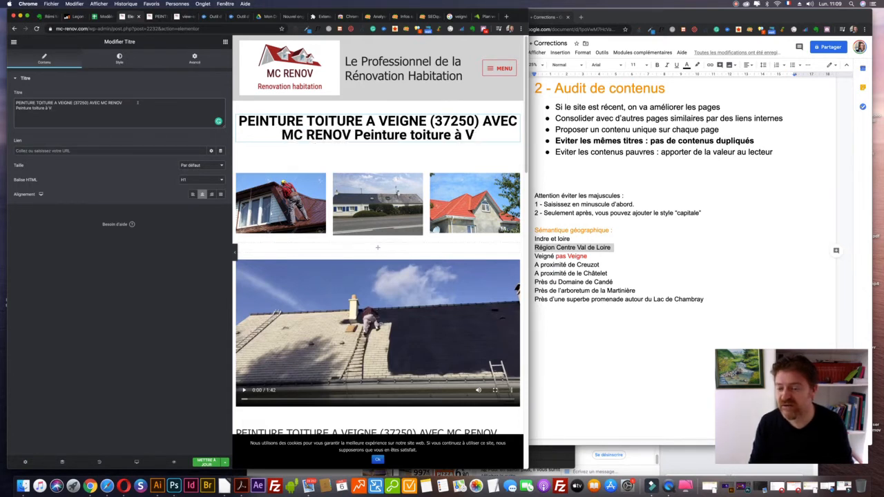
pyautogui.write('eigné')
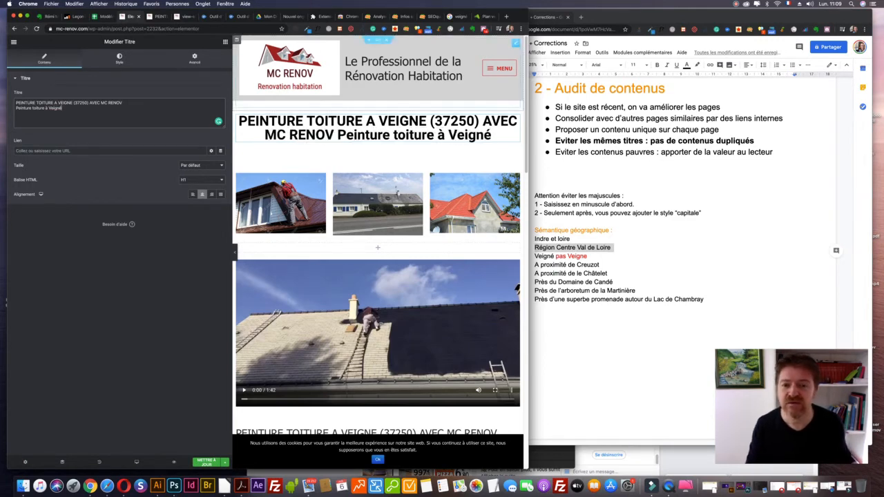
# Step: Check the Veigné search results and Mappy map, and append the postcode "(37250)" to the new heading line
pyautogui.click(457, 17)
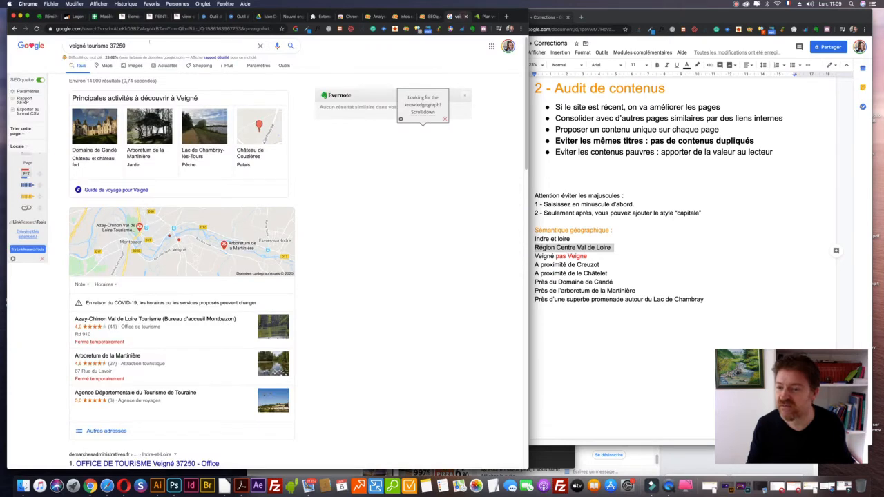
pyautogui.click(483, 16)
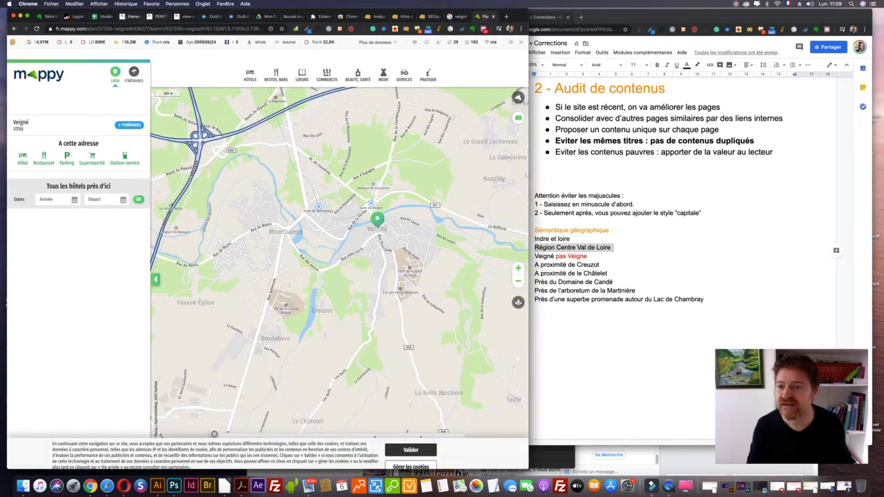
pyautogui.click(129, 16)
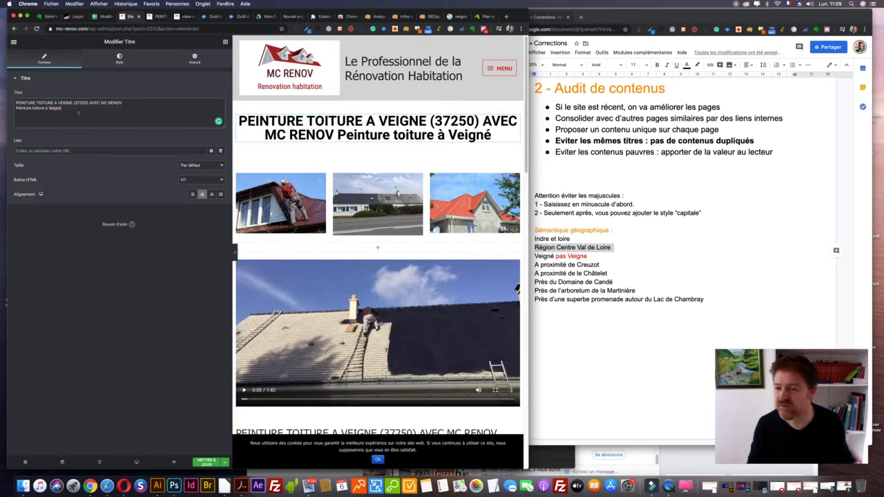
pyautogui.write('(')
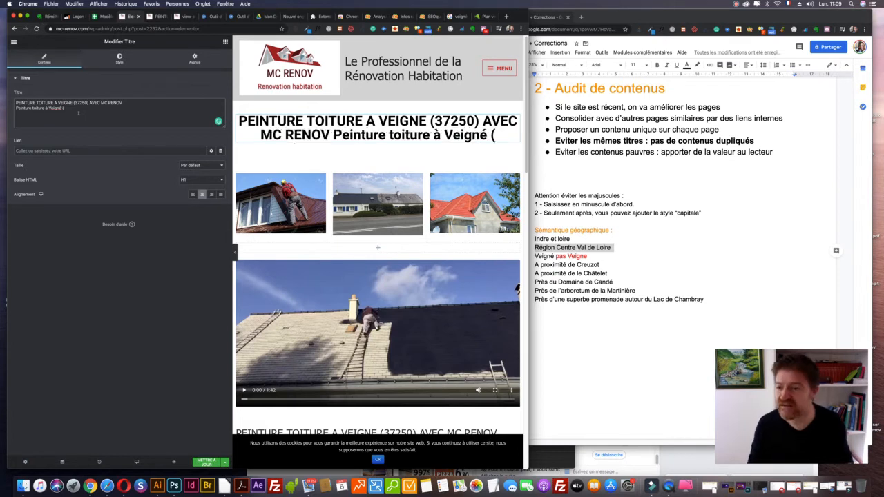
pyautogui.write('3725')
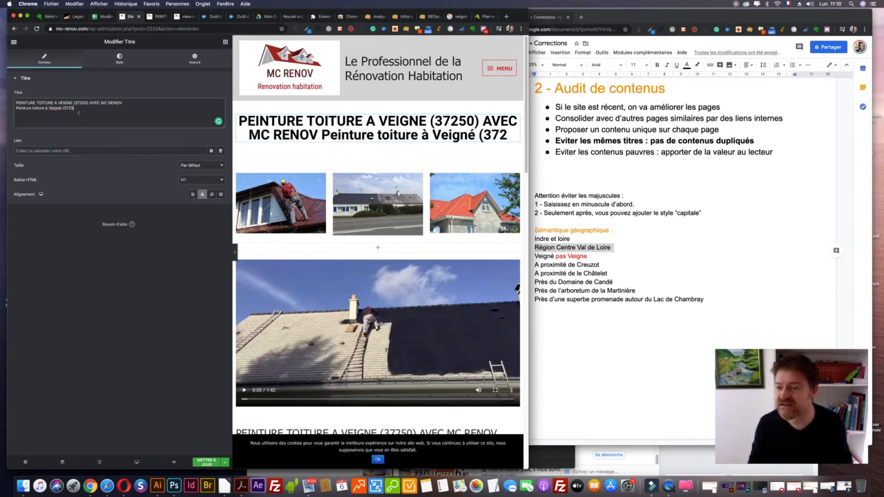
pyautogui.write('0)')
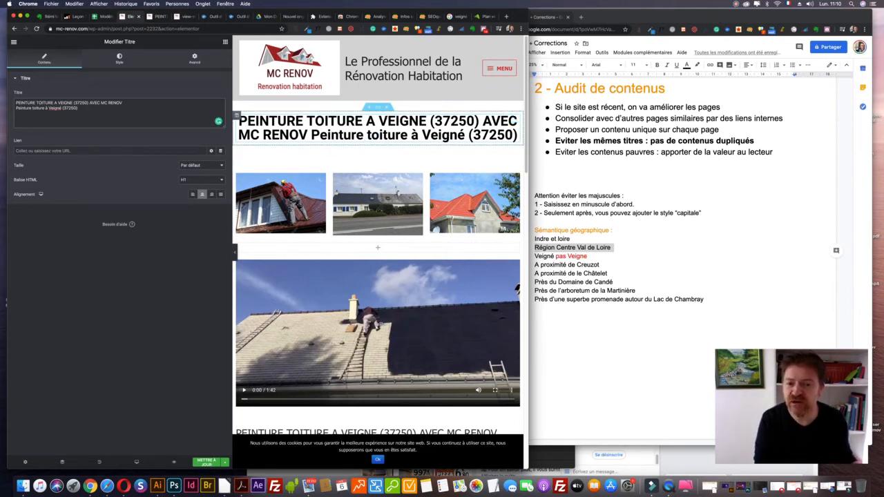
# Step: Delete the old all-capitals line from the main heading, keeping only the lowercase version
pyautogui.hotkey('shift', 'Up')
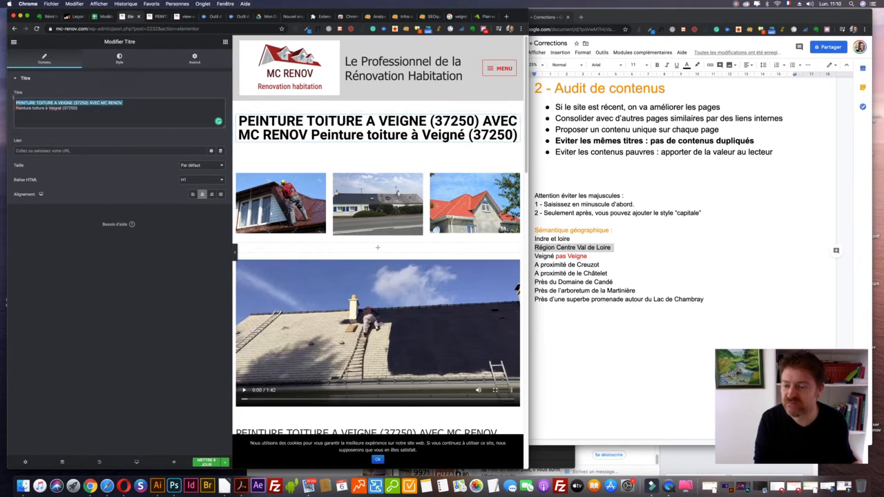
pyautogui.press('BackSpace')
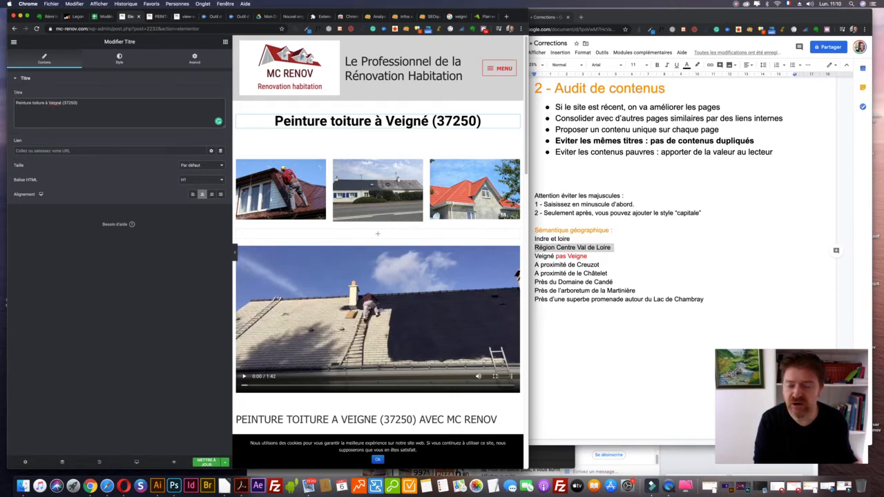
pyautogui.click(332, 122)
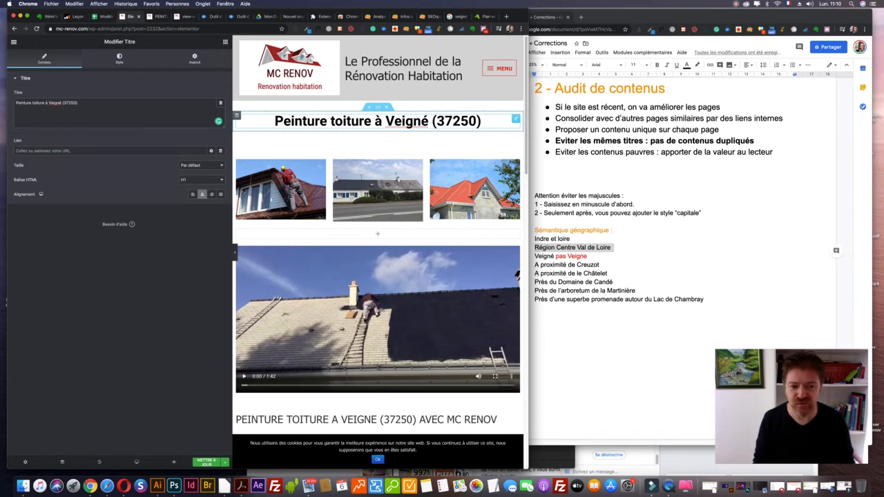
# Step: Review the audit document's point on avoiding poor content and bringing value to the reader, and return to the Elementor editor
pyautogui.click(584, 167)
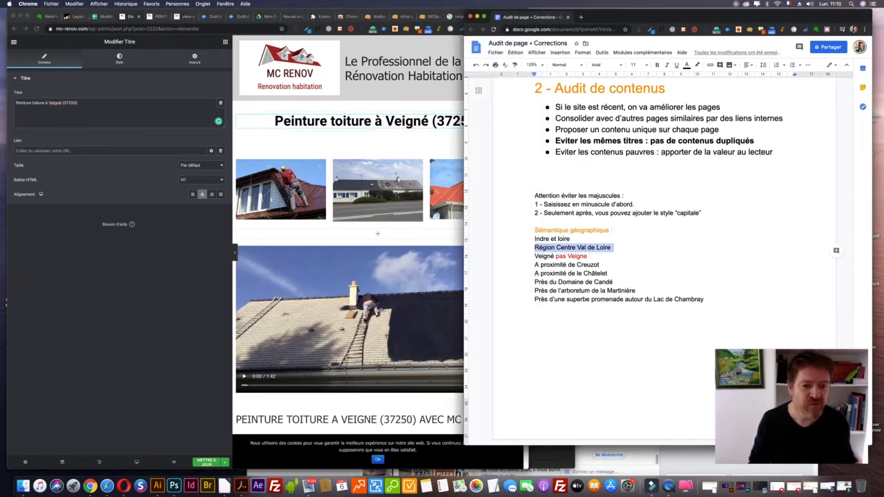
pyautogui.moveTo(660, 152); pyautogui.dragTo(763, 152)
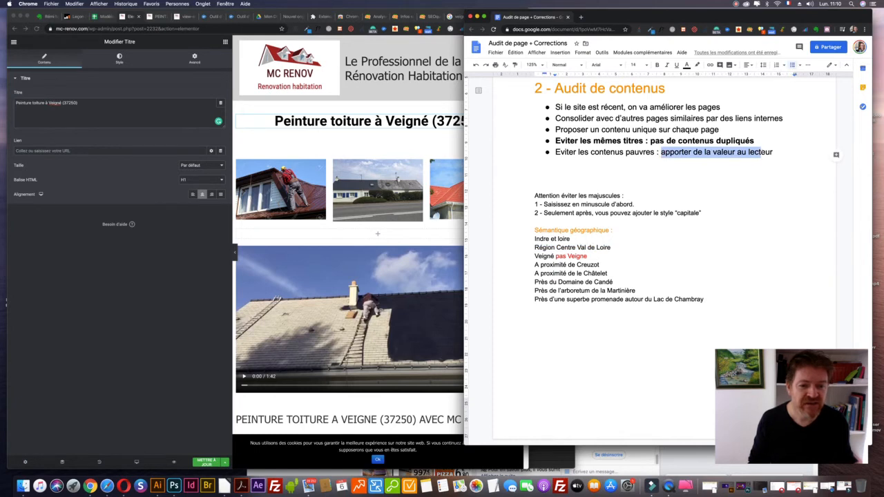
pyautogui.moveTo(584, 152); pyautogui.dragTo(652, 152)
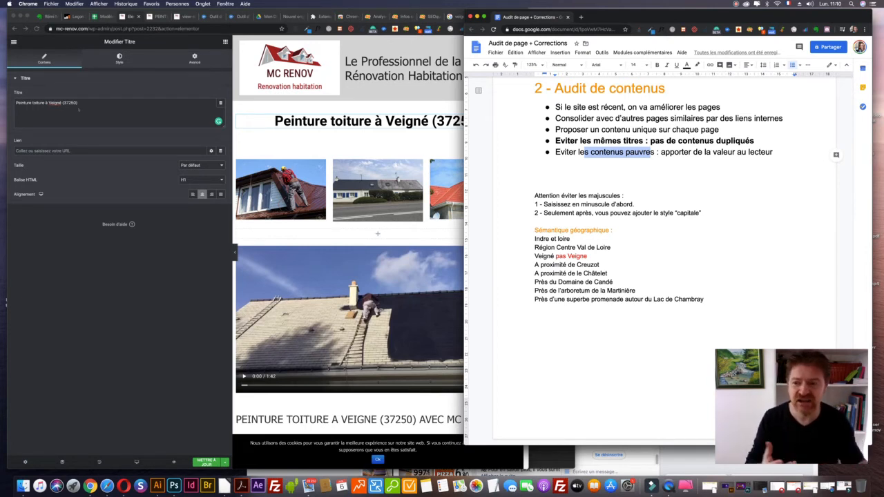
pyautogui.moveTo(464, 275); pyautogui.dragTo(517, 275)
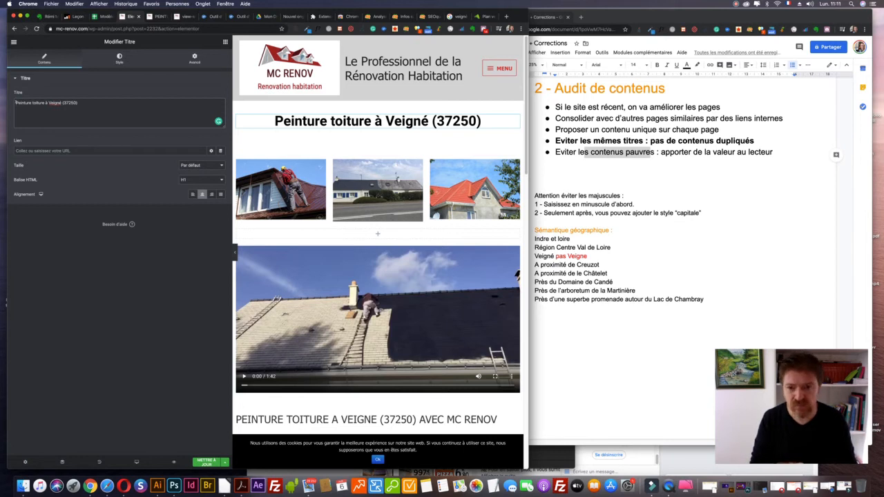
pyautogui.write('%')
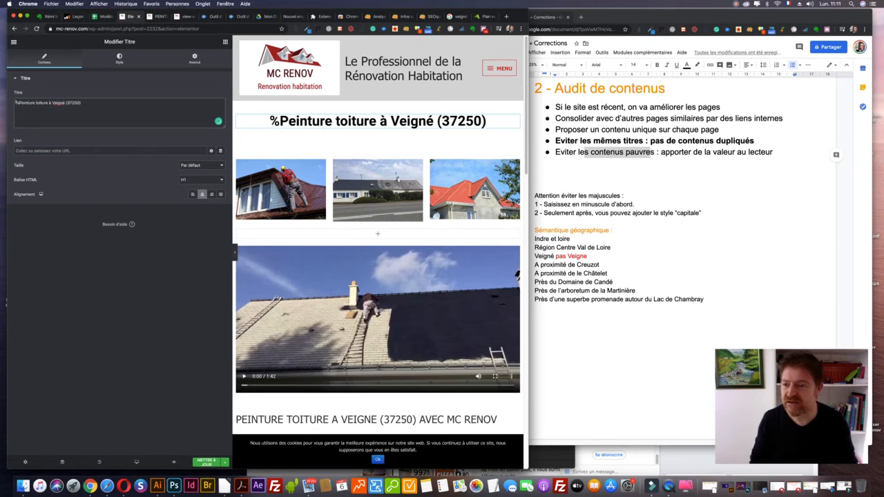
pyautogui.press('BackSpace')
pyautogui.write('MC R')
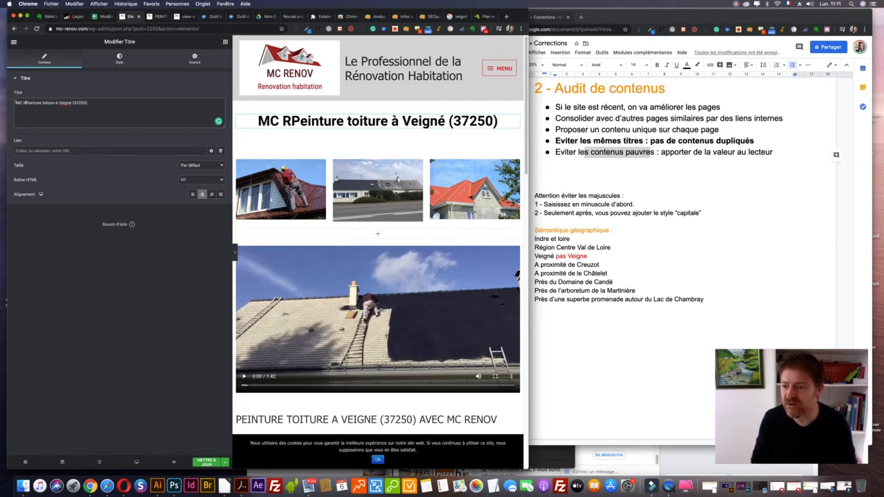
pyautogui.write('ENOV')
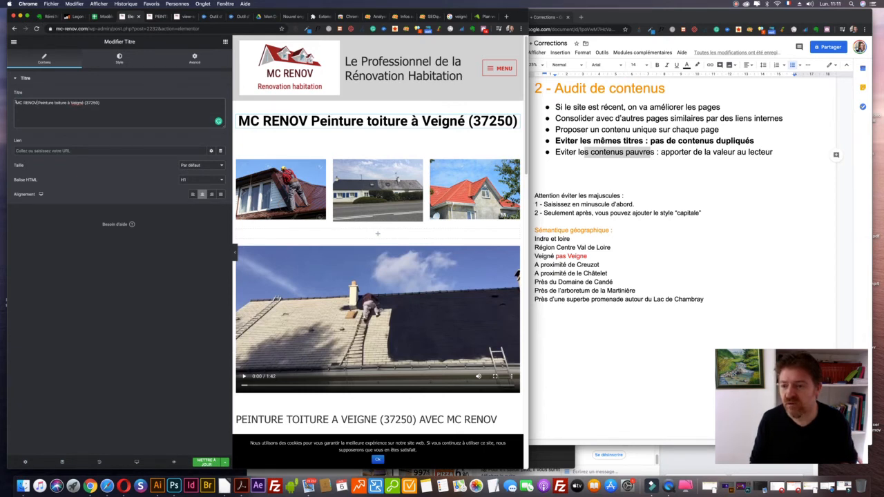
pyautogui.press('BackSpace')
pyautogui.press('BackSpace')
pyautogui.press('BackSpace')
pyautogui.press('BackSpace')
pyautogui.press('BackSpace')
pyautogui.press('BackSpace')
pyautogui.press('BackSpace')
pyautogui.press('BackSpace')
# Step: Reword the start of the heading so it reads "Travaux de peinture et de toiture à Veigné (37250)"
pyautogui.write('Tracau')
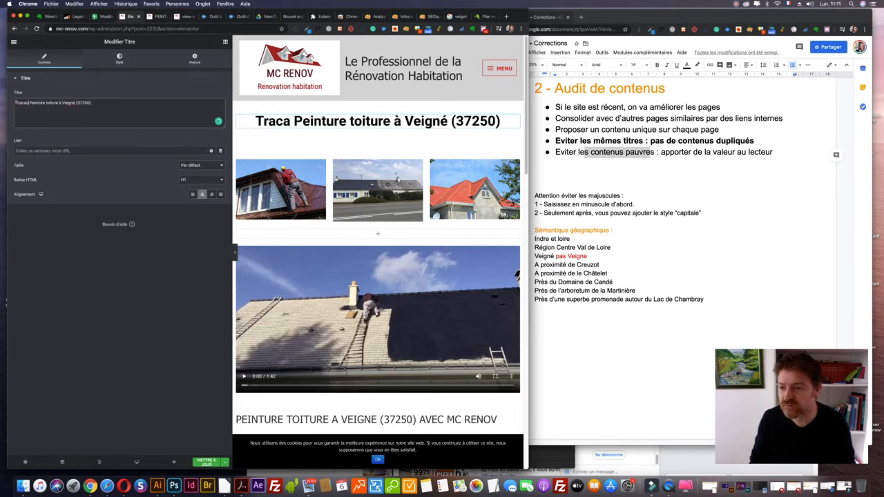
pyautogui.press('BackSpace')
pyautogui.press('BackSpace')
pyautogui.press('BackSpace')
pyautogui.write('vaux de')
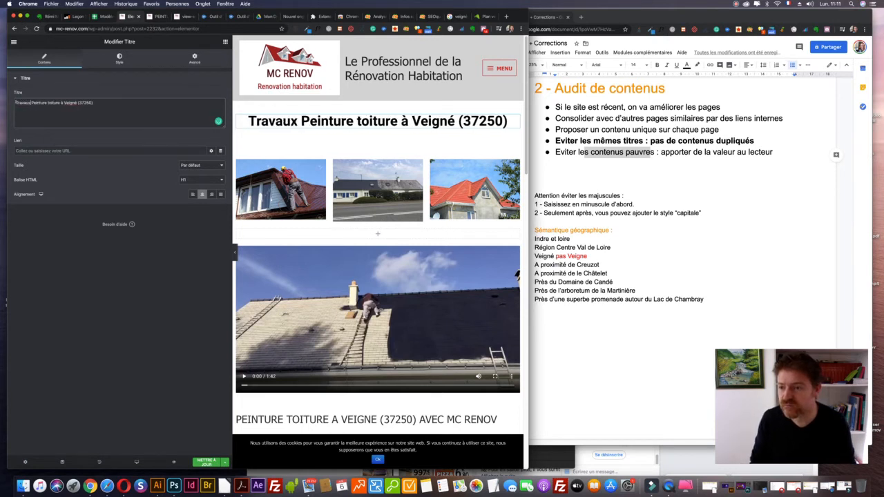
pyautogui.press('BackSpace')
pyautogui.press('Delete')
pyautogui.write('p')
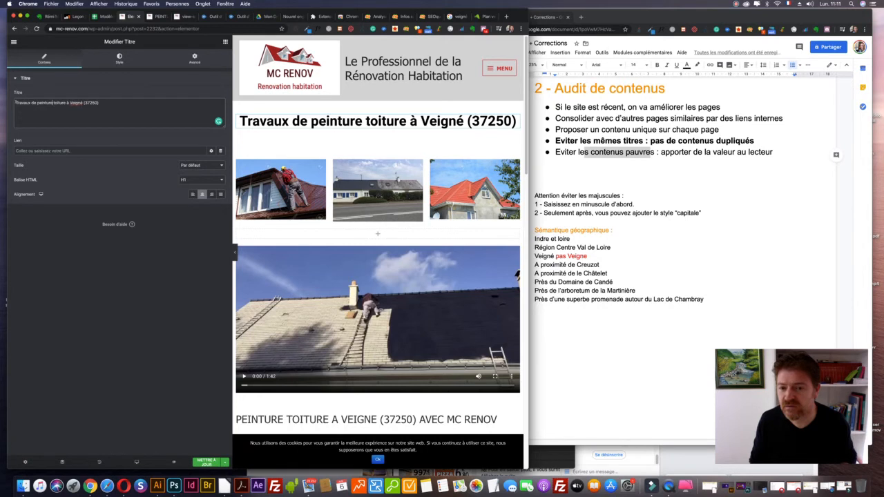
pyautogui.write('et de ')
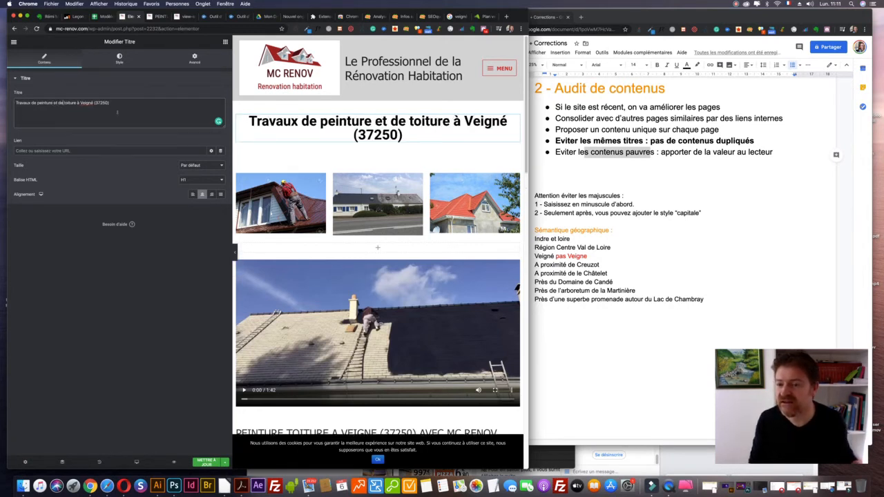
# Step: Append "par MC RENOV" after the postcode at the end of the heading
pyautogui.write(' par')
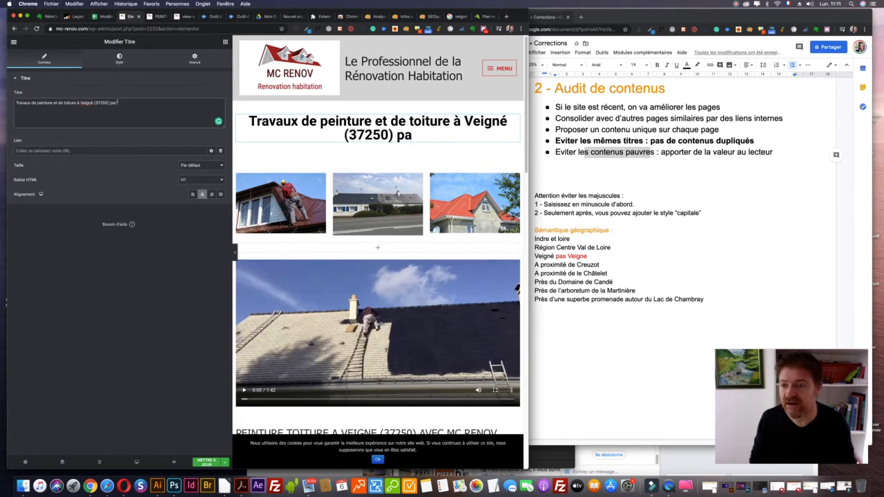
pyautogui.write(' MC Re')
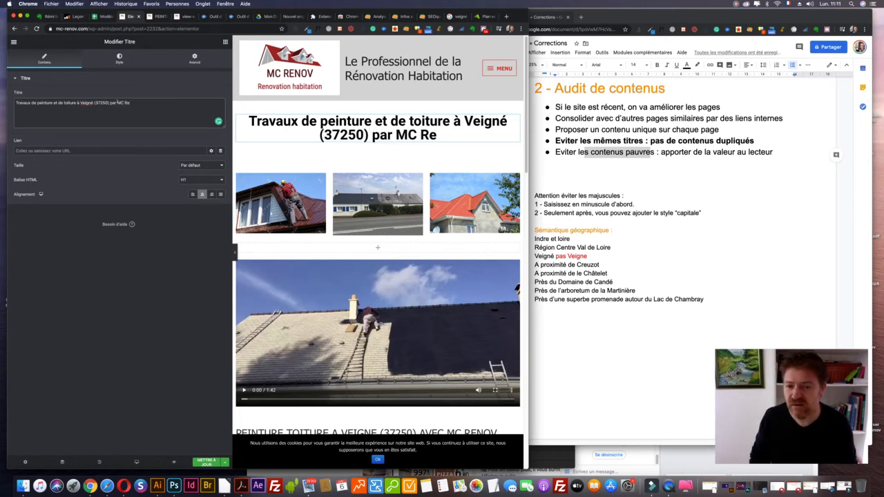
pyautogui.press('BackSpace')
pyautogui.write('ENOVC')
pyautogui.press('BackSpace')
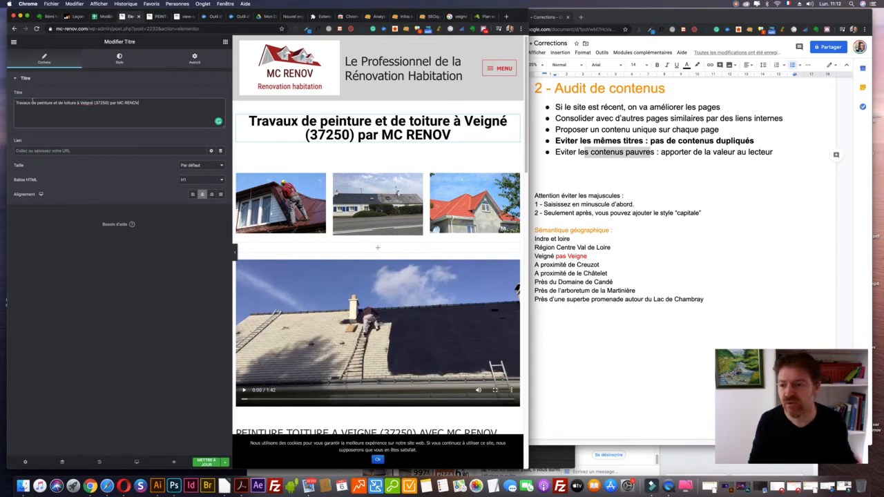
# Step: Review the heading's wording by highlighting "toiture" and the closing words "par MC RENOV"
pyautogui.doubleClick(70, 102)
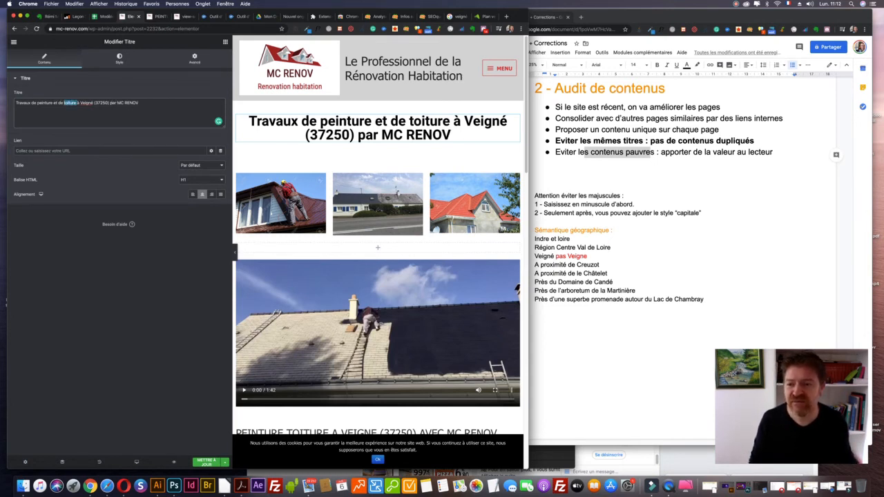
pyautogui.click(146, 102)
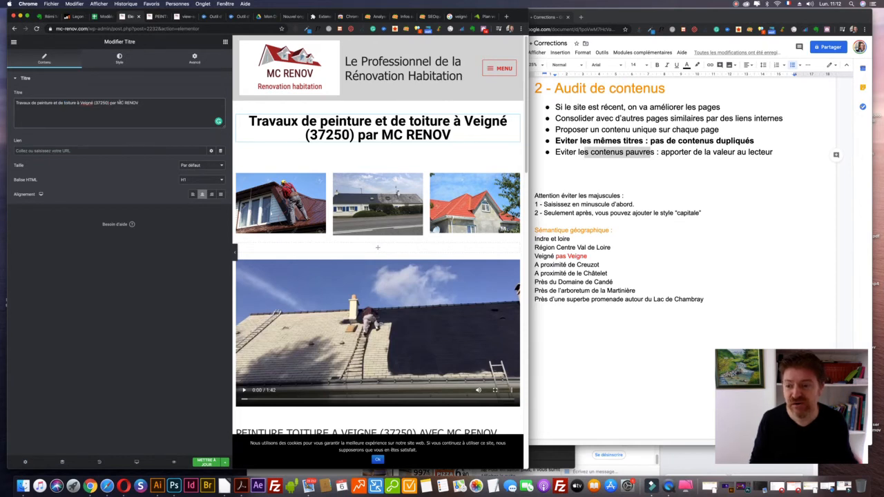
pyautogui.hotkey('alt', 'shift', 'Left')
pyautogui.hotkey('alt', 'shift', 'Left')
pyautogui.hotkey('alt', 'shift', 'Left')
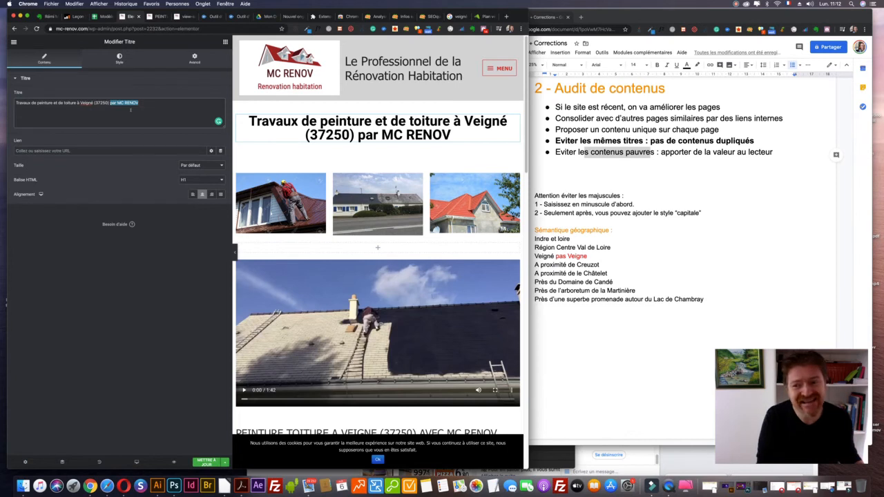
# Step: Remove "par MC RENOV" from the end of the heading so it ends with the postcode (37250)
pyautogui.press('BackSpace')
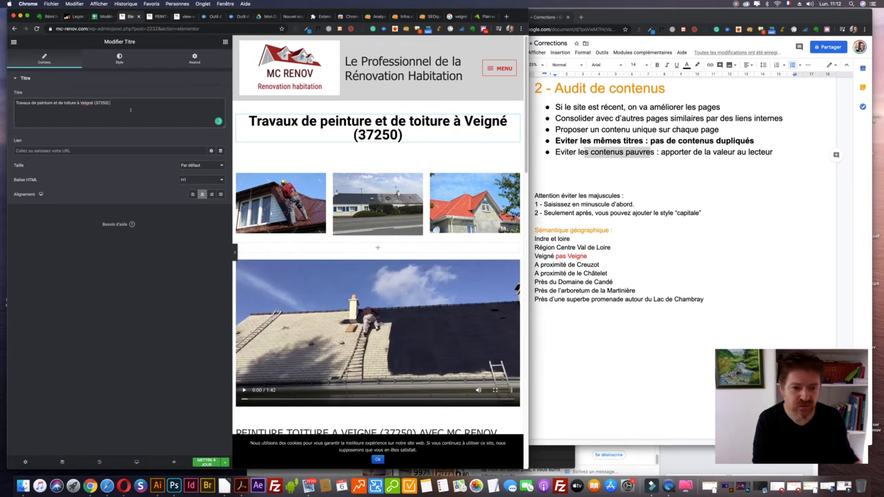
pyautogui.write('en')
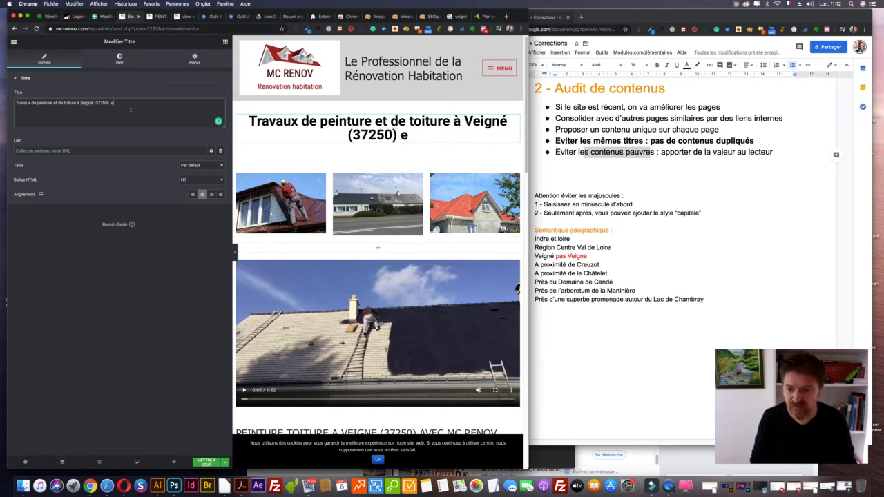
pyautogui.press('BackSpace')
pyautogui.press('BackSpace')
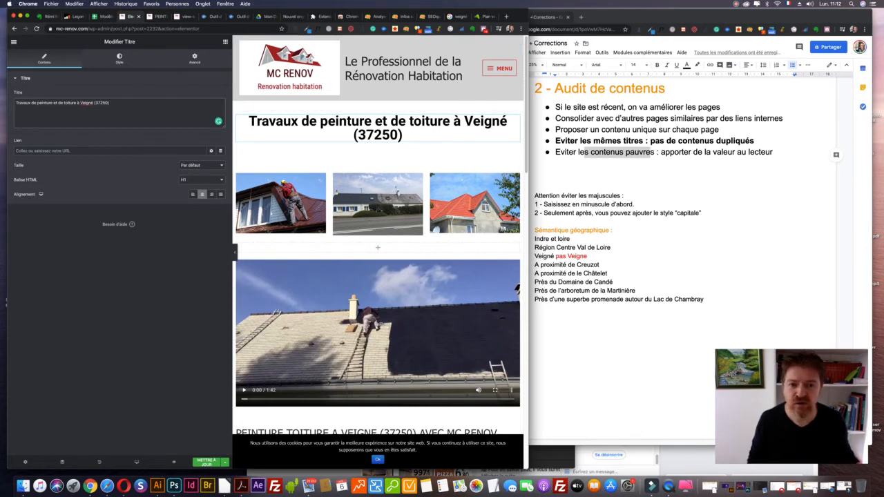
# Step: Check the heading at a wider page width, review the audit document's advice on avoiding capitals, and return to the heading text
pyautogui.moveTo(528, 248); pyautogui.dragTo(718, 249)
pyautogui.scroll(-2, 555, 178)
pyautogui.scroll(2, 556, 178)
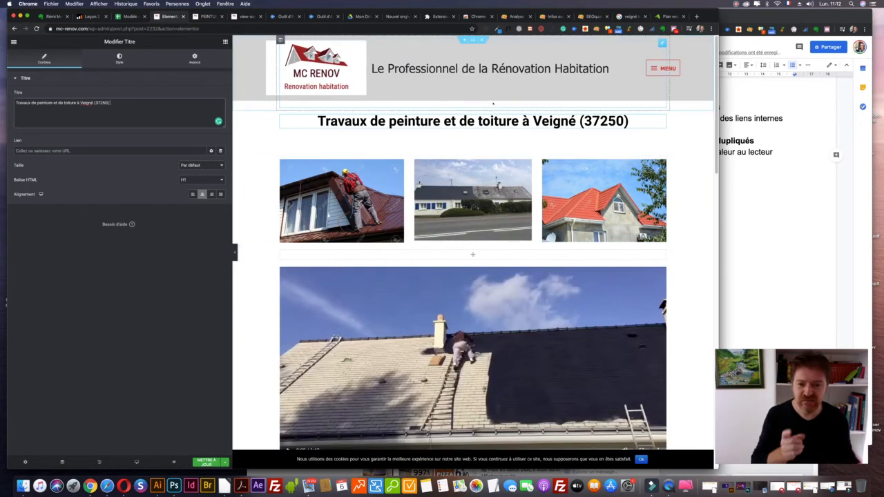
pyautogui.click(750, 186)
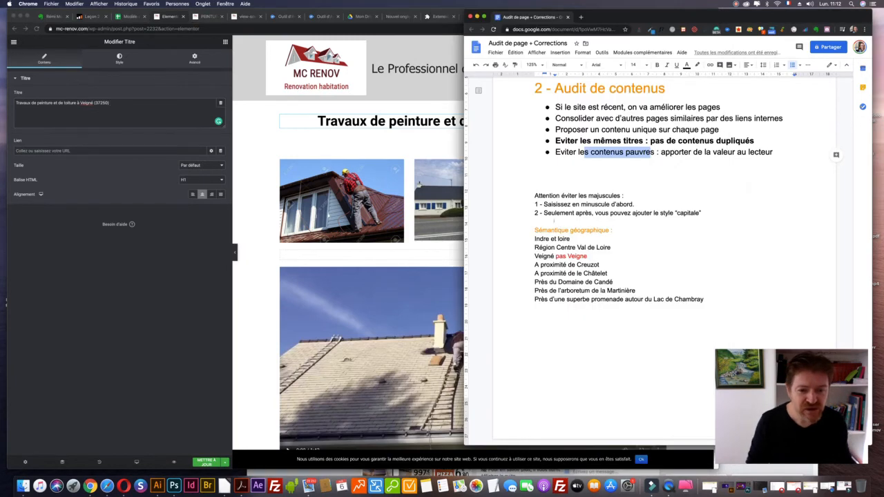
pyautogui.click(533, 196)
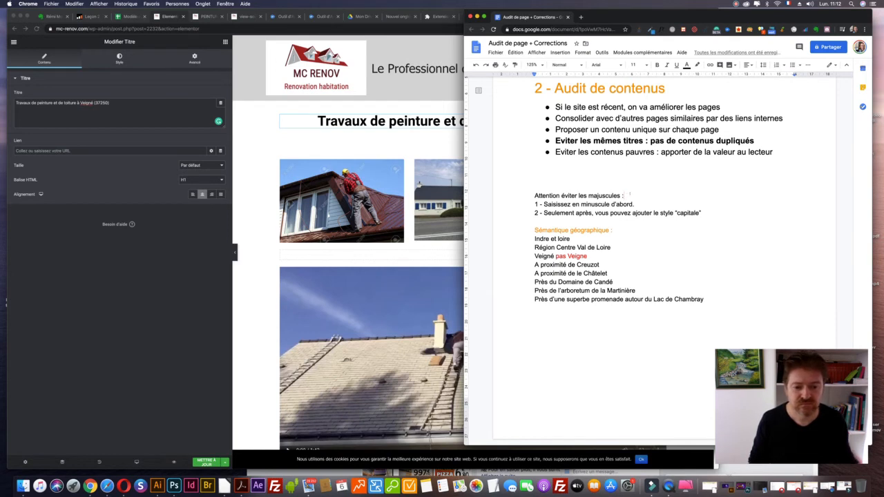
pyautogui.click(111, 103)
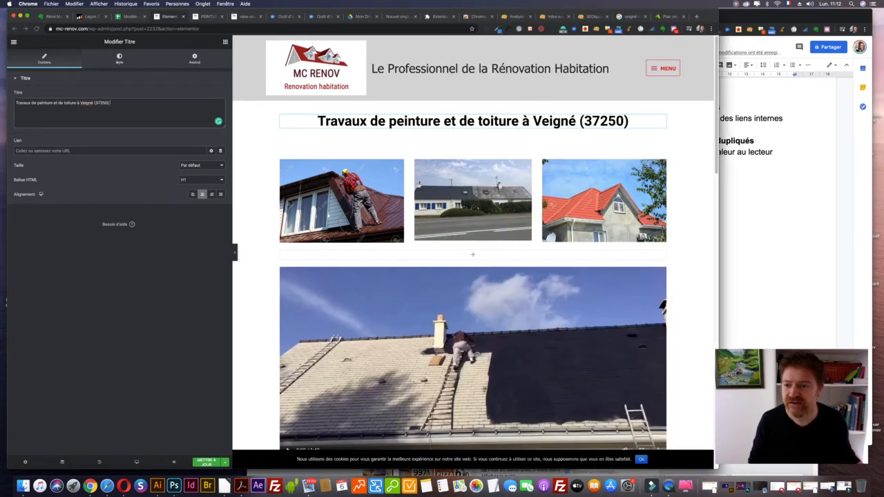
# Step: Display the heading in capitals by setting its typography Transformation style to Majuscule
pyautogui.click(119, 59)
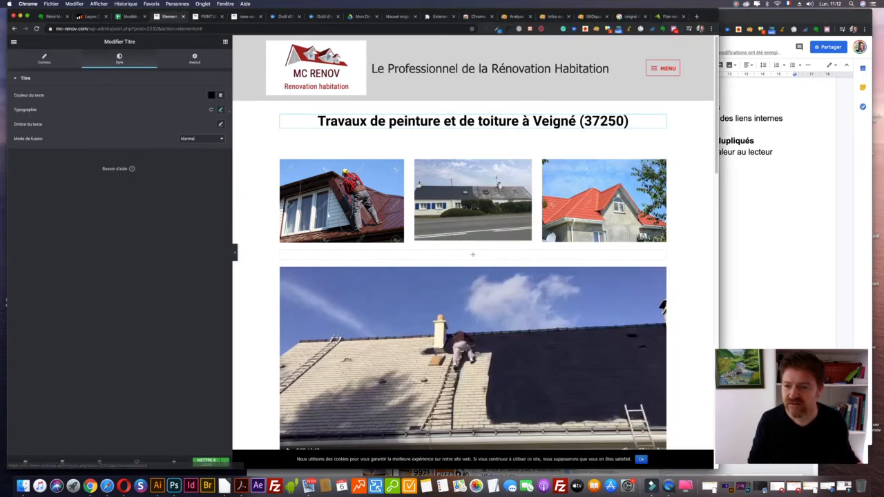
pyautogui.click(220, 110)
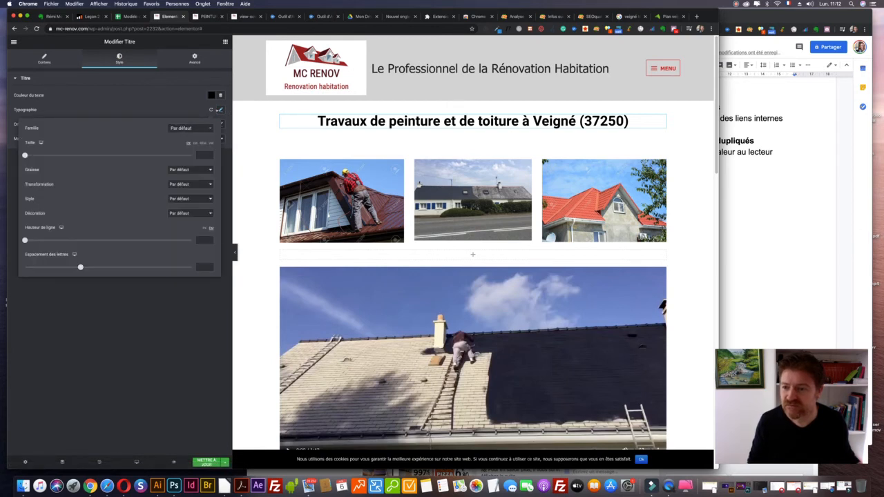
pyautogui.click(183, 185)
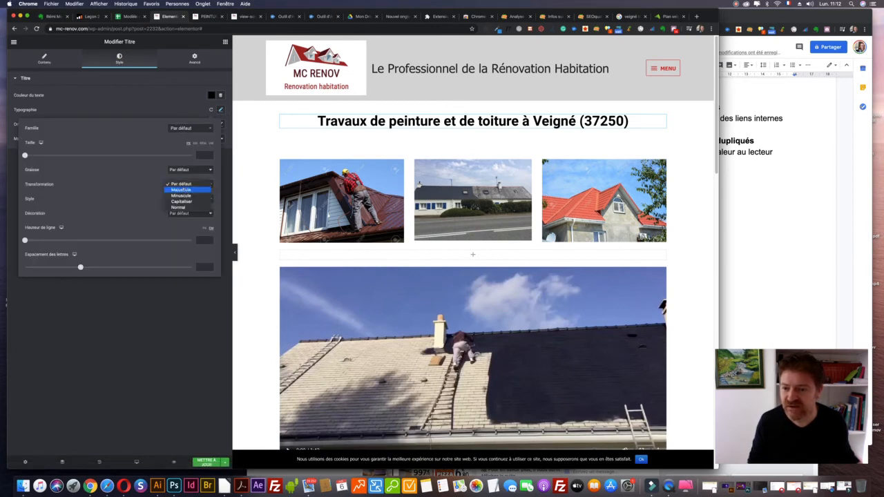
pyautogui.click(181, 189)
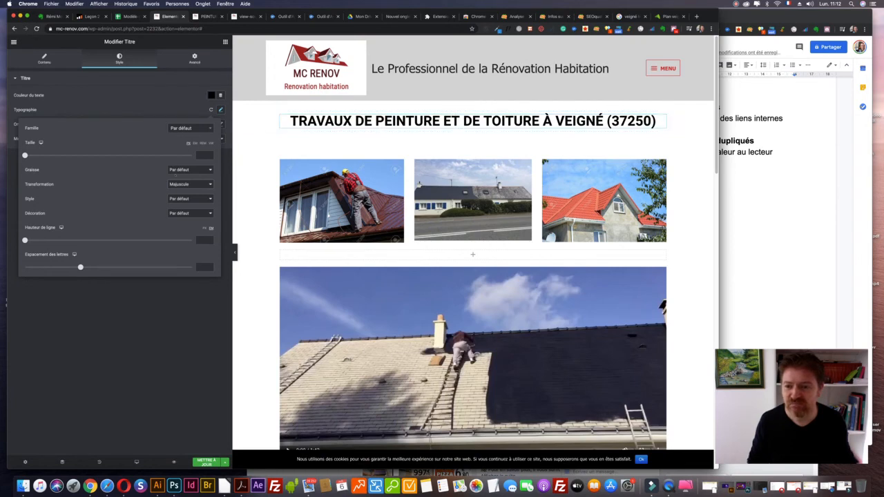
pyautogui.click(181, 185)
pyautogui.click(179, 178)
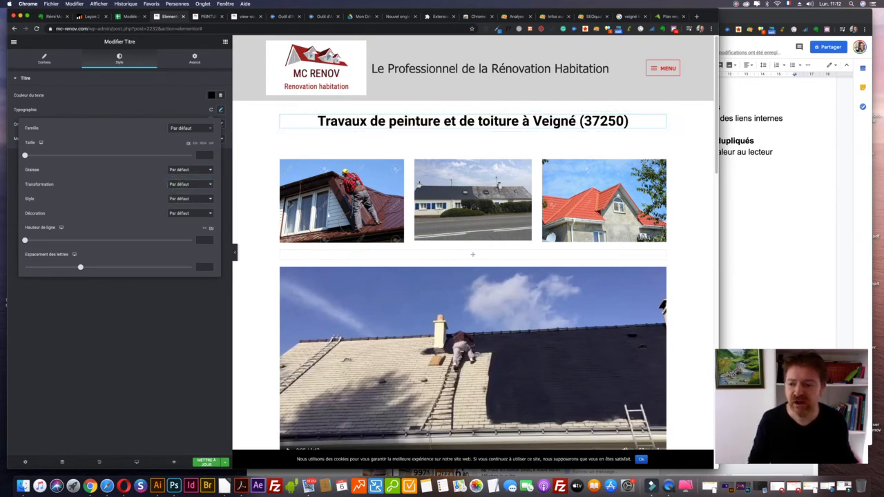
pyautogui.click(181, 184)
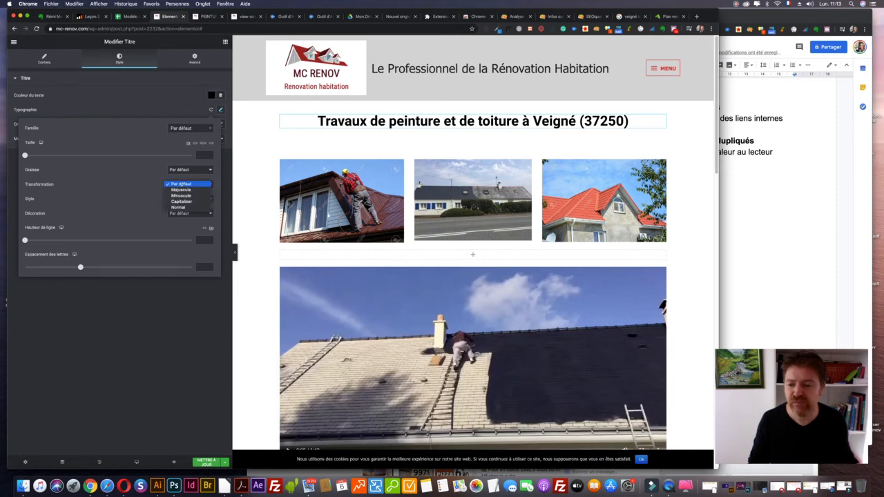
pyautogui.click(181, 190)
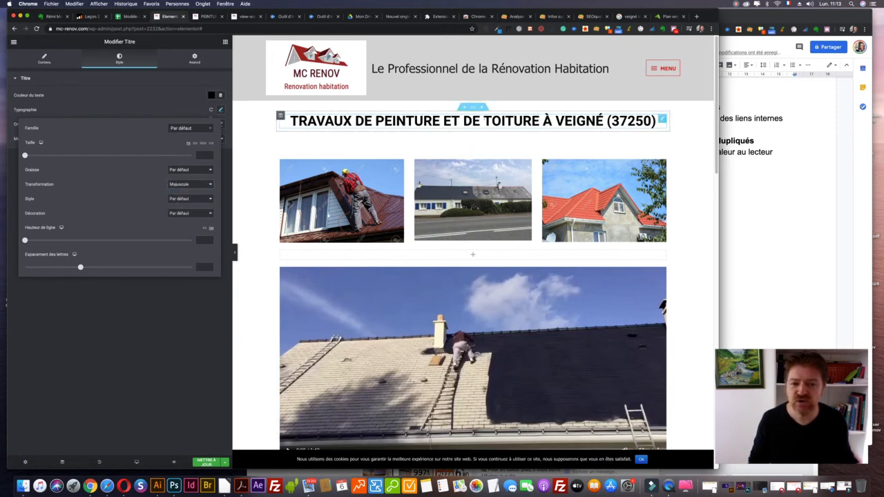
# Step: Change the heading's text colour to dark red and update the page
pyautogui.click(484, 120)
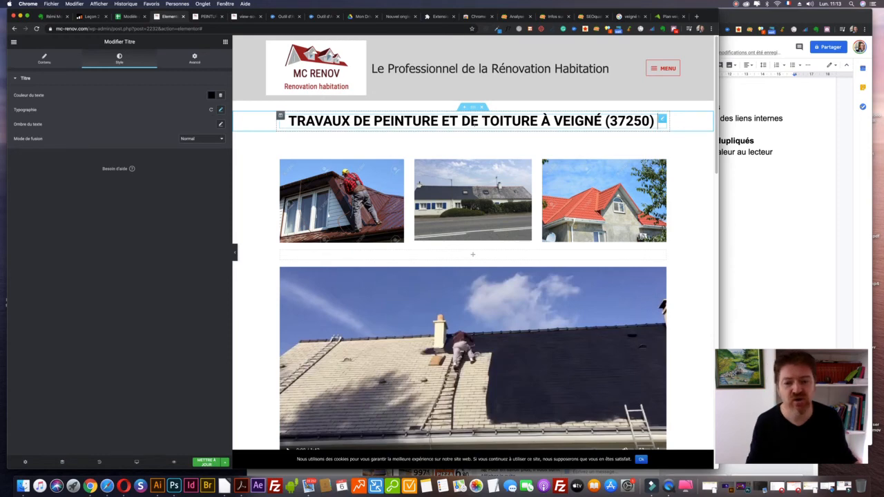
pyautogui.scroll(-5, 473, 242)
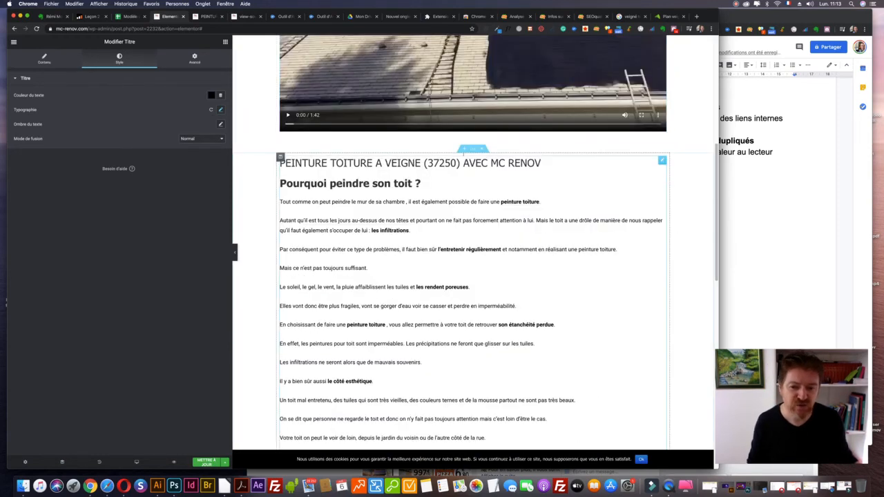
pyautogui.scroll(-2, 463, 157)
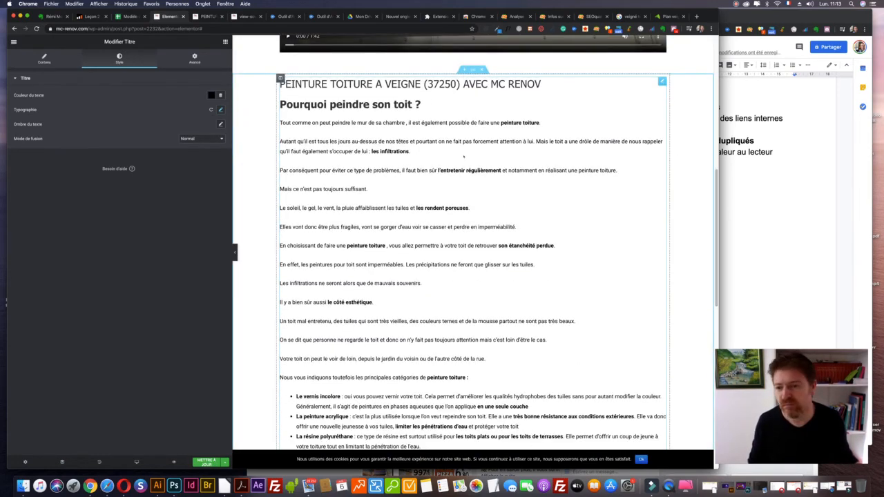
pyautogui.scroll(5, 463, 157)
pyautogui.scroll(2, 464, 157)
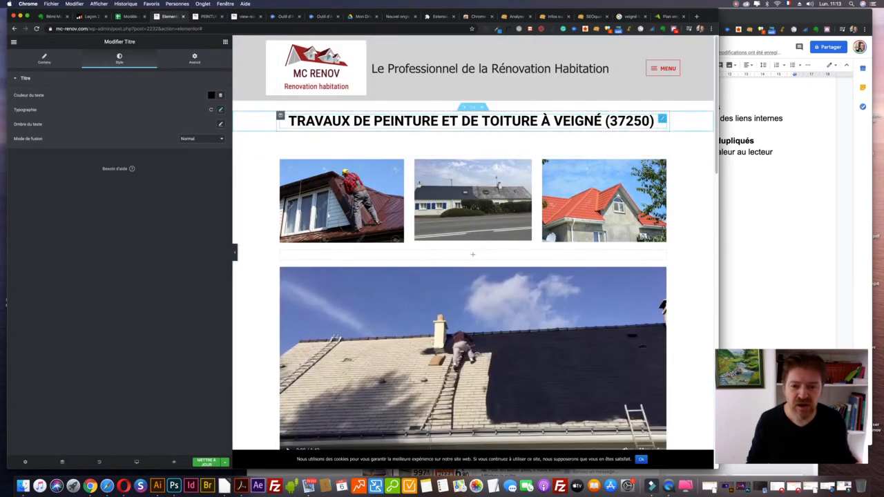
pyautogui.click(210, 94)
pyautogui.moveTo(200, 129); pyautogui.dragTo(205, 142)
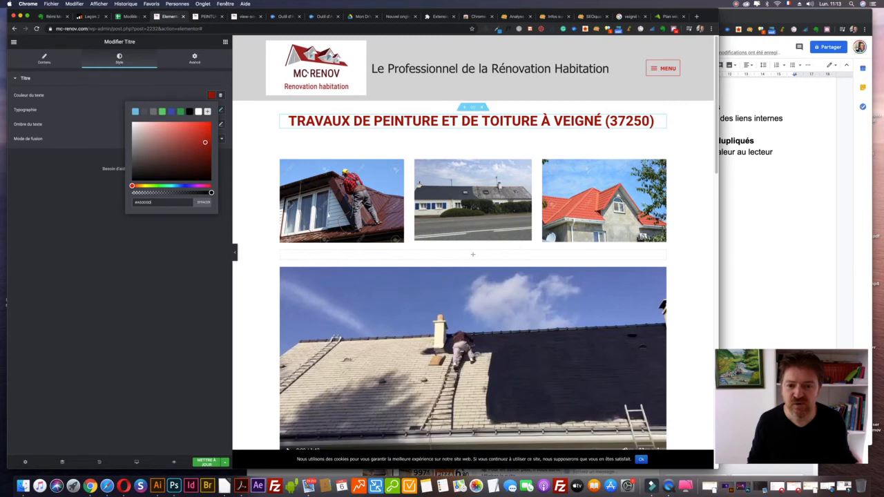
pyautogui.click(206, 461)
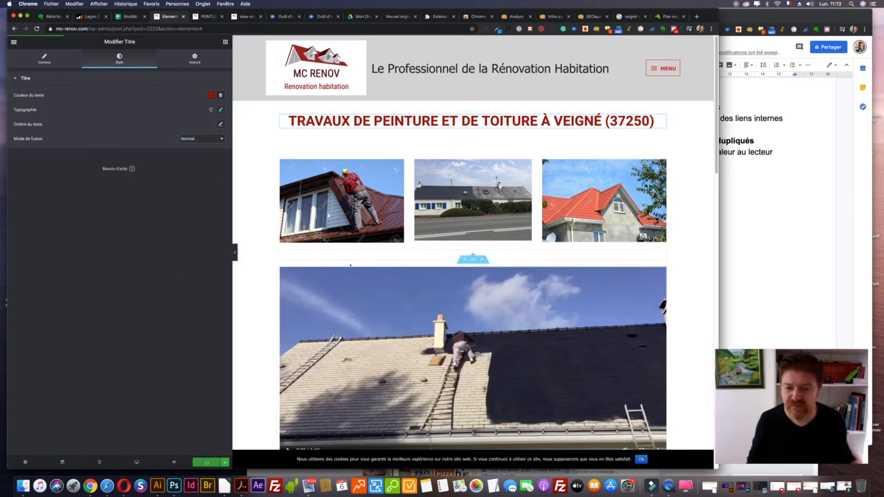
# Step: Open the text block below the video for editing and narrow the browser window to uncover the audit document
pyautogui.scroll(-5, 472, 241)
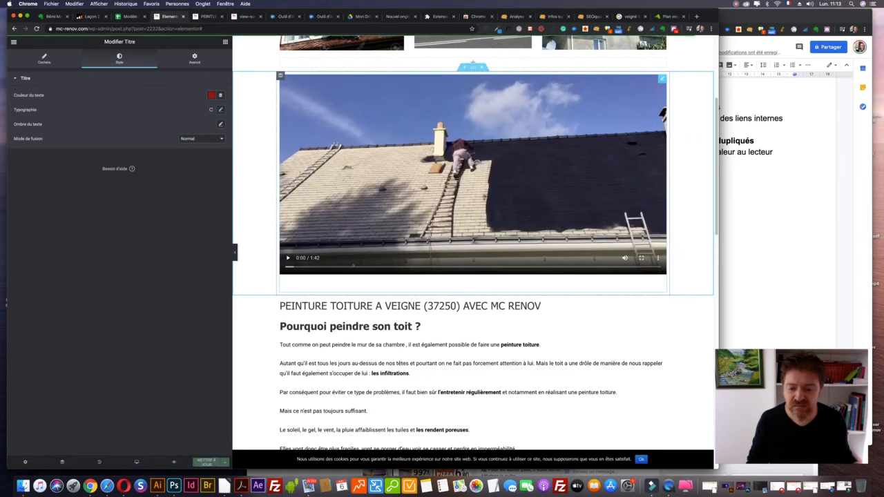
pyautogui.click(361, 304)
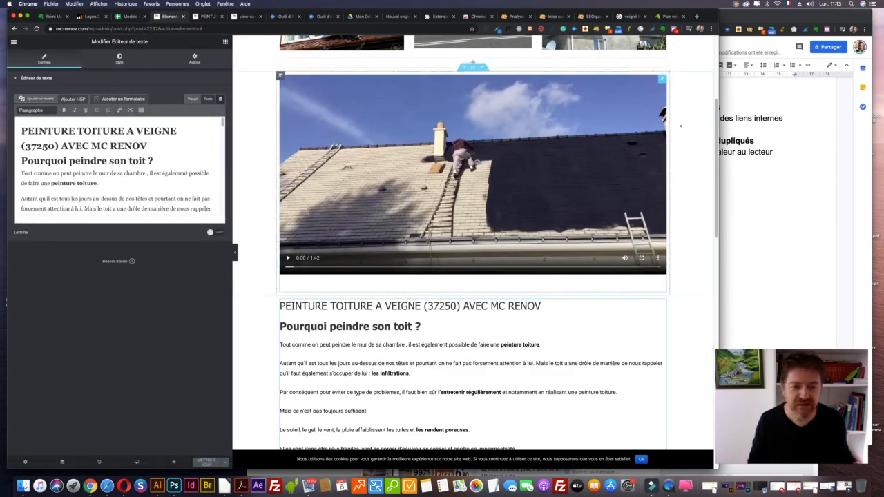
pyautogui.moveTo(719, 196); pyautogui.dragTo(514, 129)
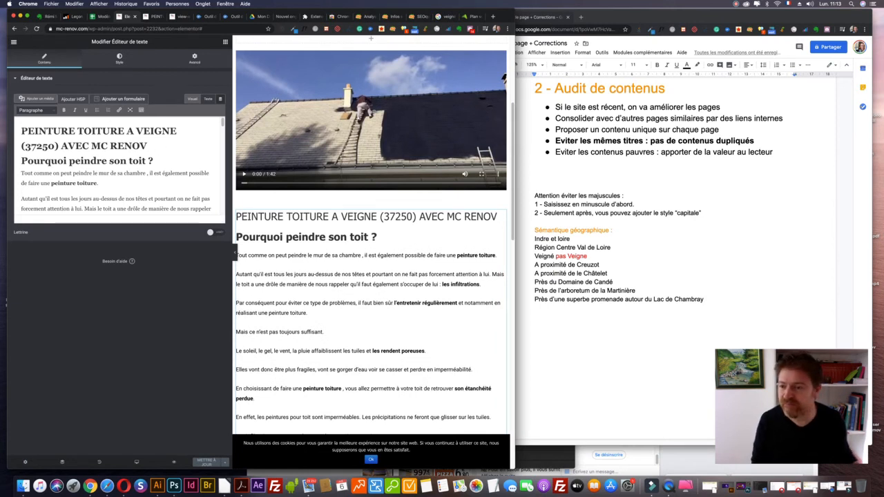
# Step: Insert a new Titre 2 line above the block's uppercase heading, reading "Travaux de peinture et de toiture"
pyautogui.click(19, 130)
pyautogui.press('Return')
pyautogui.write('Pe')
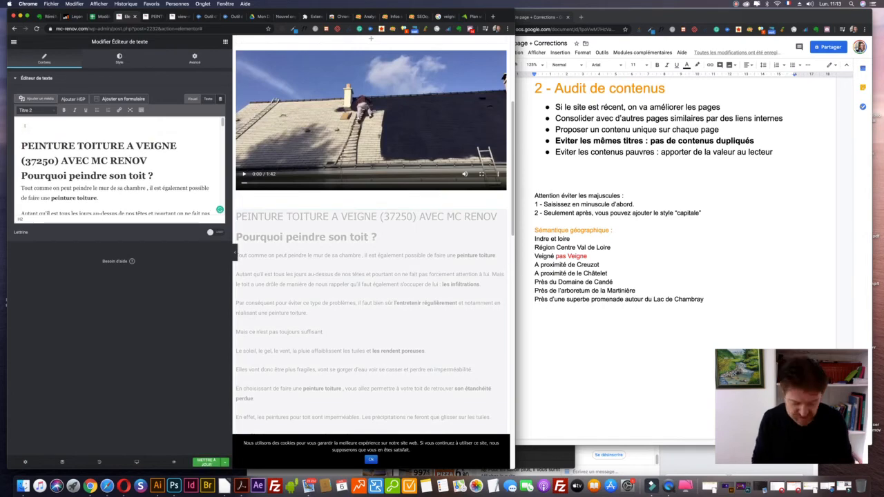
pyautogui.write('inture e')
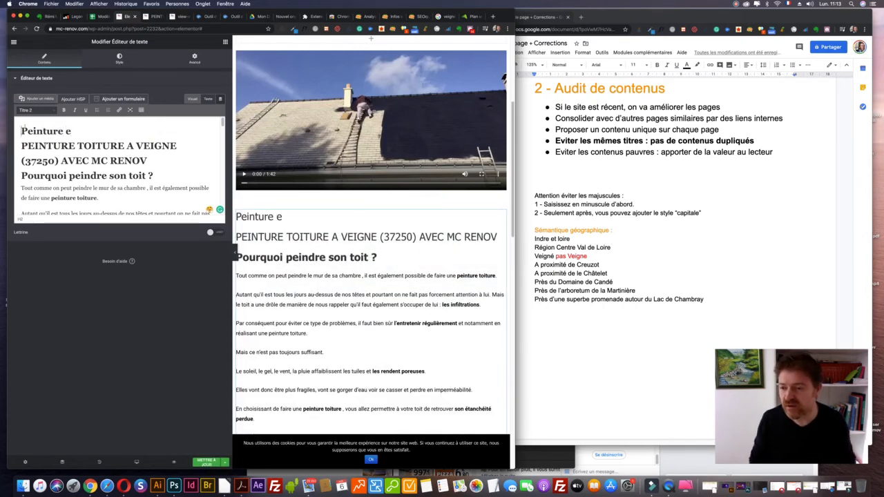
pyautogui.write('Travaux de p')
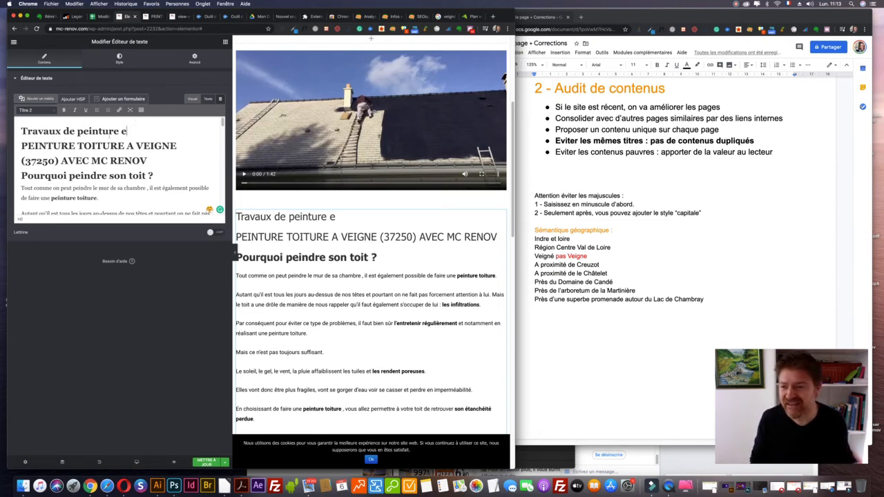
pyautogui.write('t de toiture')
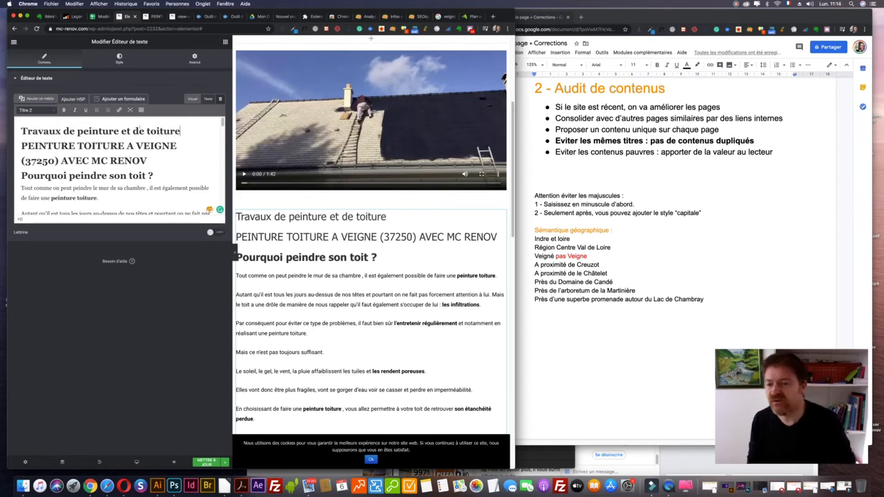
# Step: Complete the new subheading with "à Veigné en Indre et Loire" and delete the old uppercase heading text below it
pyautogui.doubleClick(152, 130)
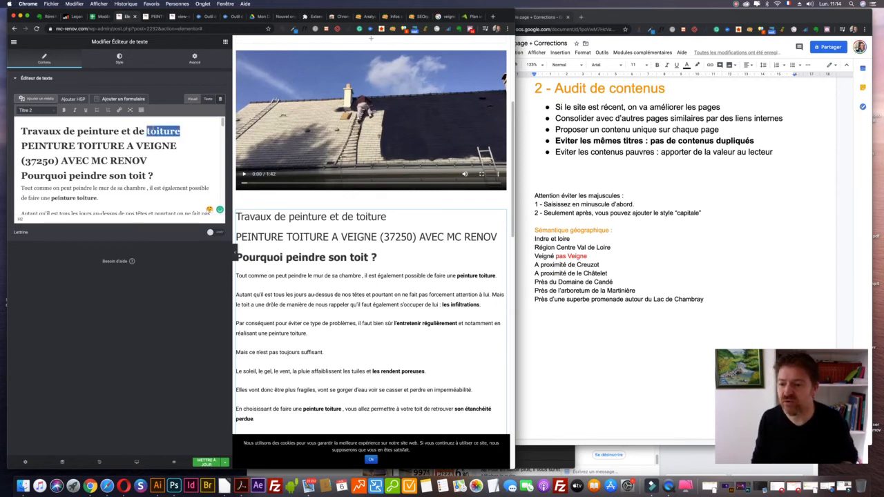
pyautogui.press('Right')
pyautogui.write('à')
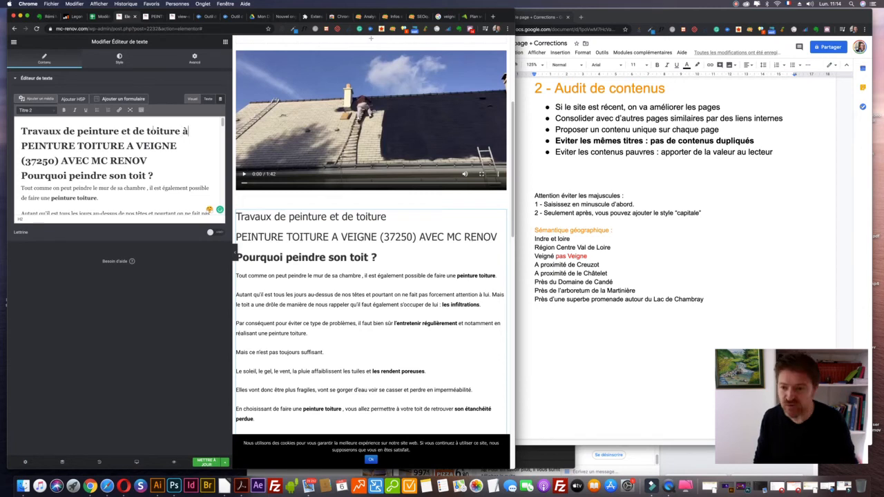
pyautogui.write(' Veigné')
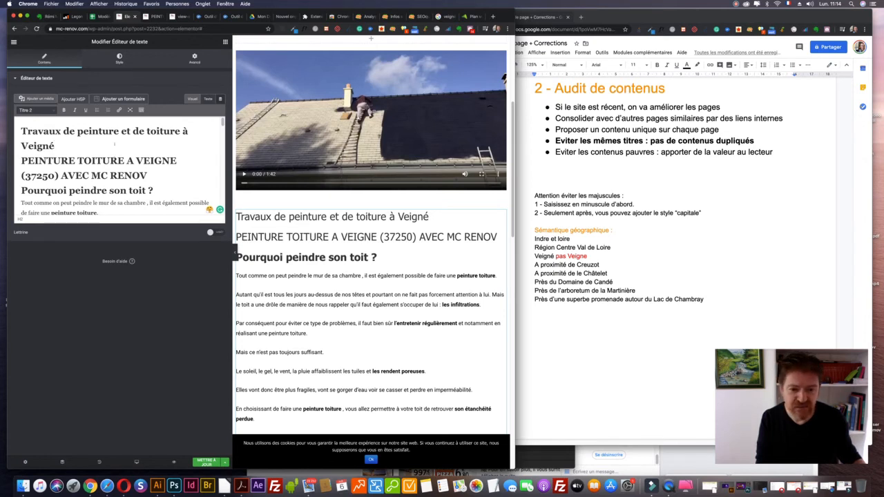
pyautogui.write('en')
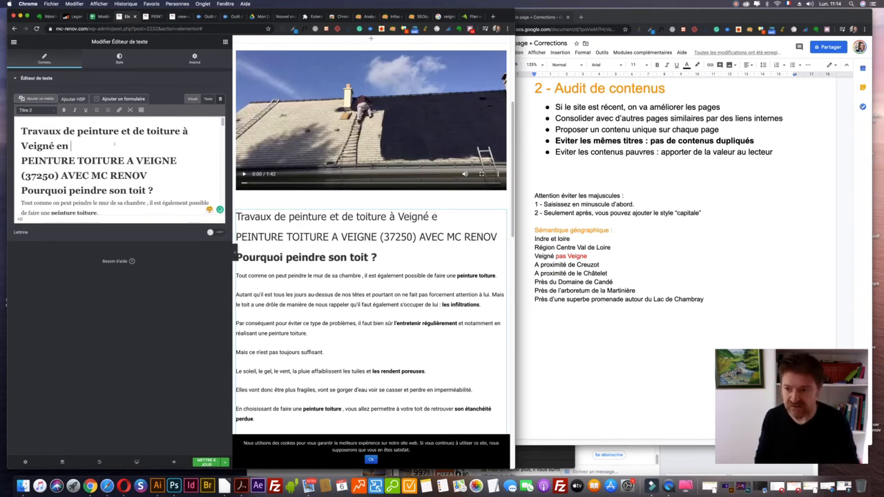
pyautogui.write(' Indre et L')
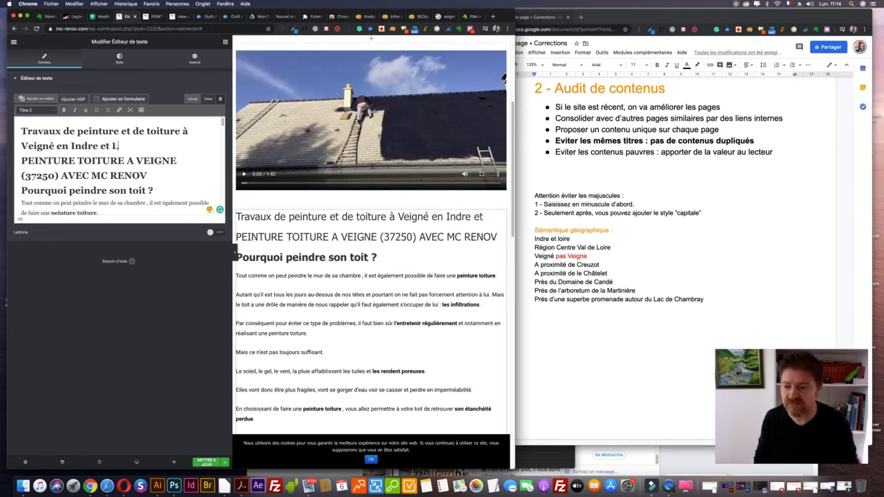
pyautogui.write('oire')
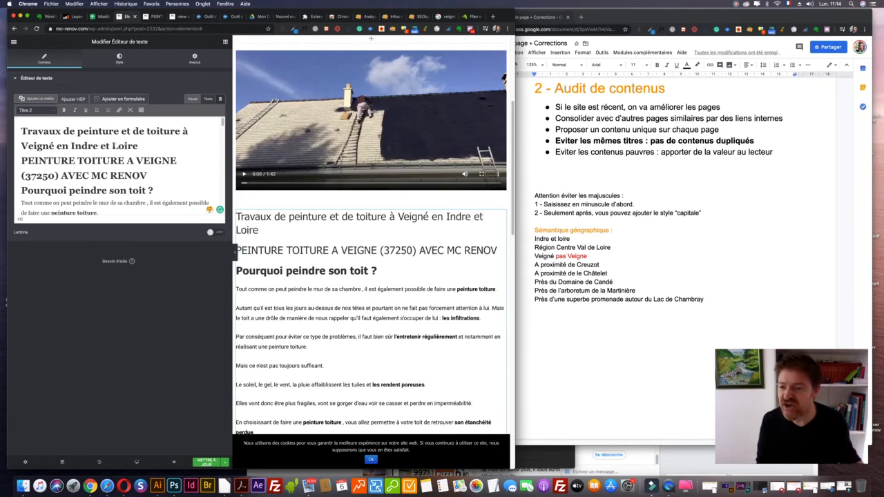
pyautogui.moveTo(149, 176); pyautogui.dragTo(20, 158)
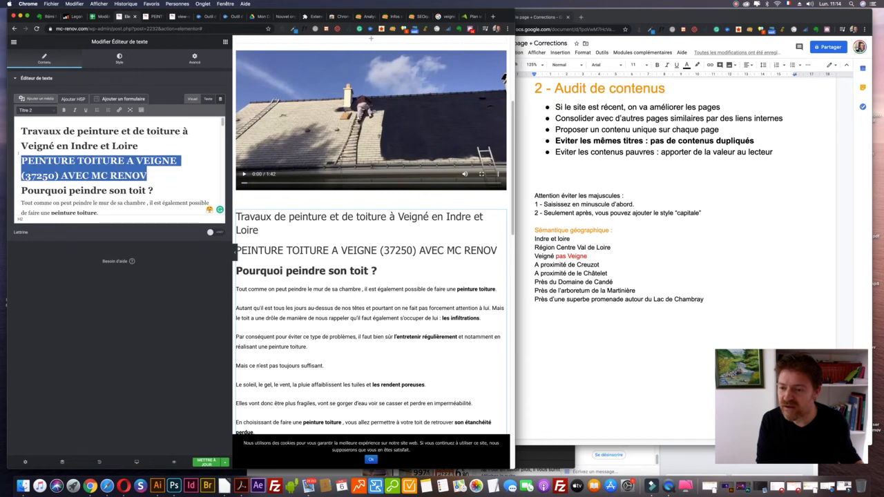
pyautogui.press('BackSpace')
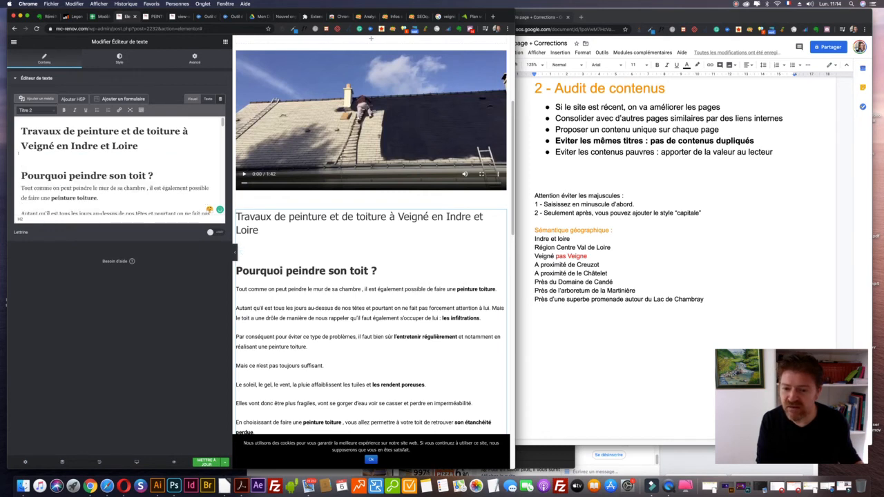
# Step: Remove the blank line between the new subheading and "Pourquoi peindre son toit ?"
pyautogui.press('BackSpace')
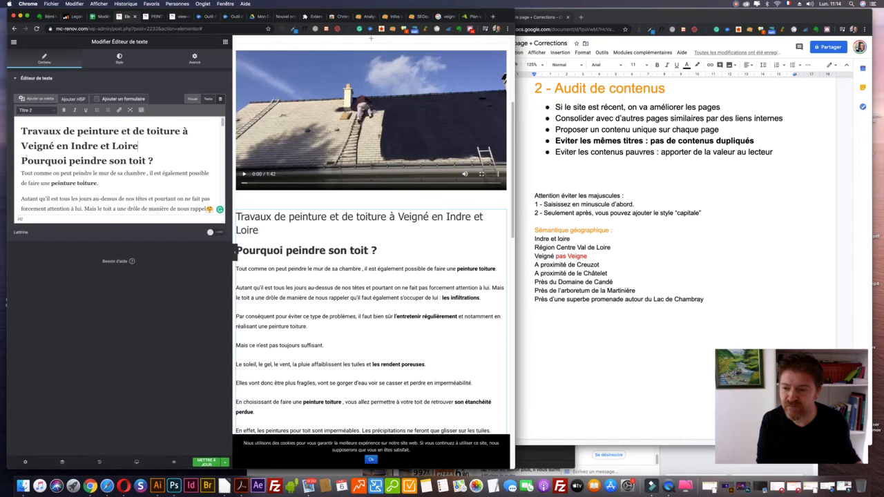
pyautogui.tripleClick(44, 159)
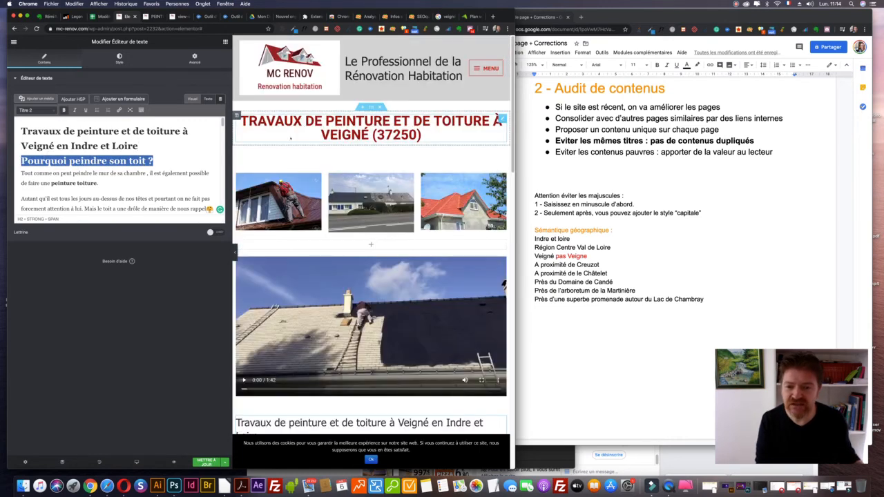
# Step: Add the line "Travaux de toiture et de peinture à Veigné" above the uppercase "PEINTURE TOITURE A VEIGNE (37250) AVEC MC RENOV" heading
pyautogui.scroll(-10, 314, 146)
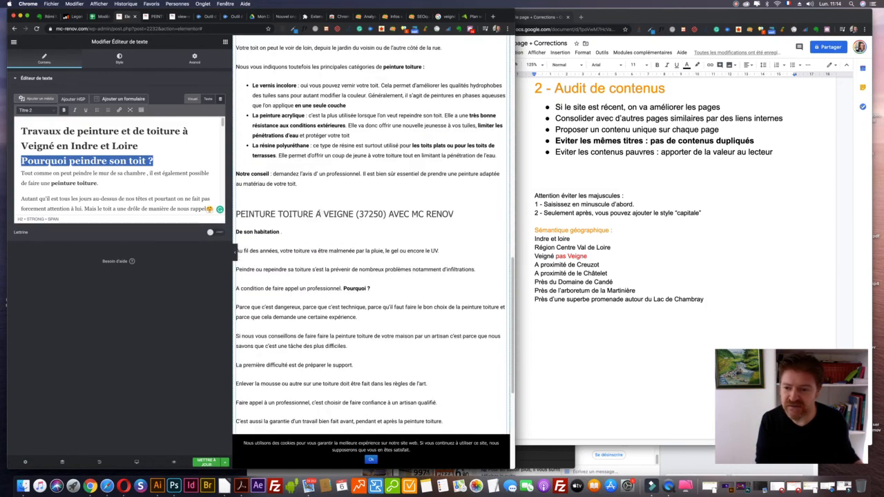
pyautogui.scroll(-5, 117, 165)
pyautogui.moveTo(220, 148); pyautogui.dragTo(216, 179)
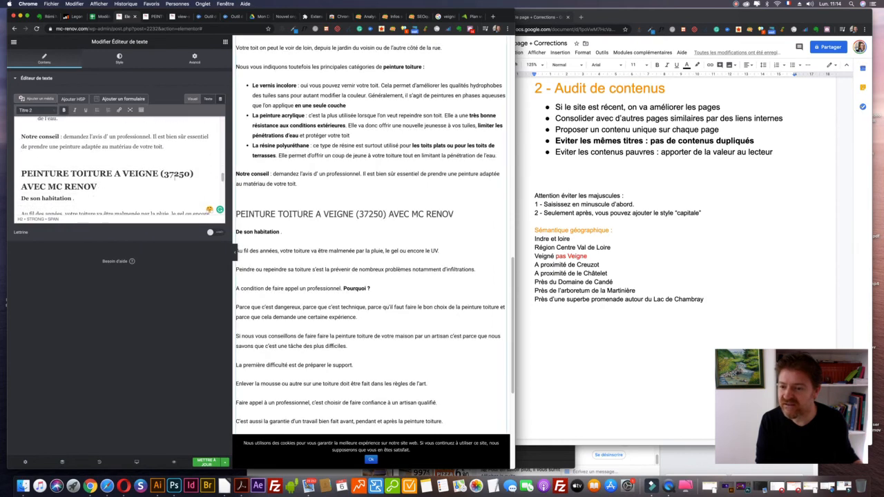
pyautogui.click(32, 159)
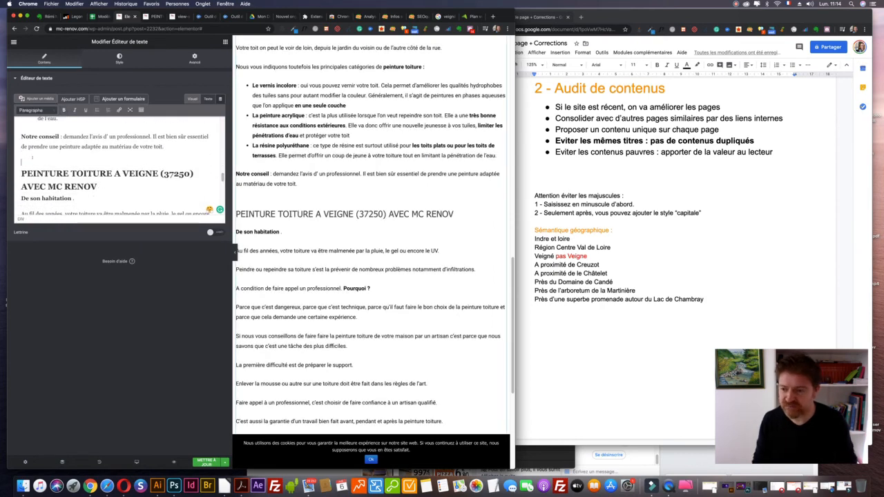
pyautogui.write('Travaix')
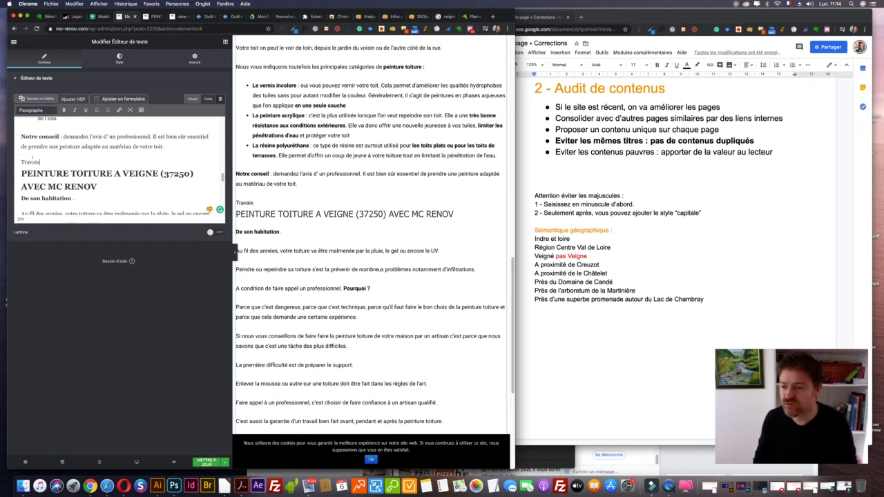
pyautogui.press('BackSpace')
pyautogui.press('BackSpace')
pyautogui.write('ux de toitur')
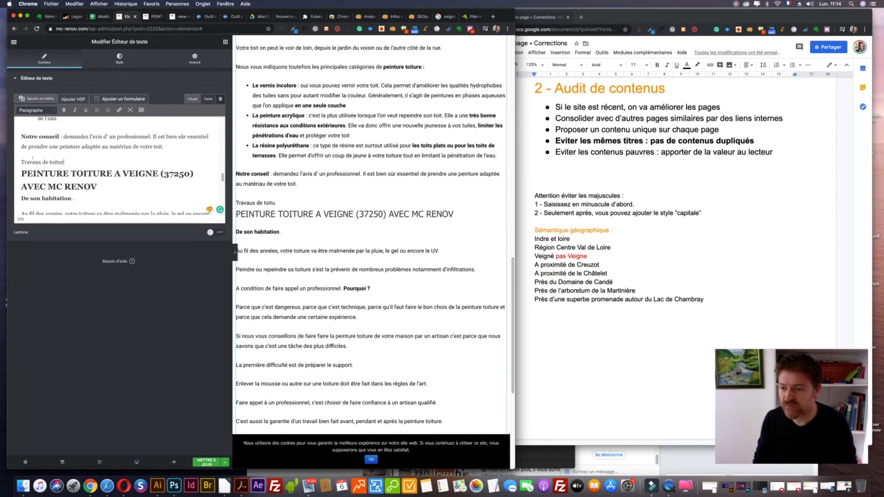
pyautogui.write('e et de pei')
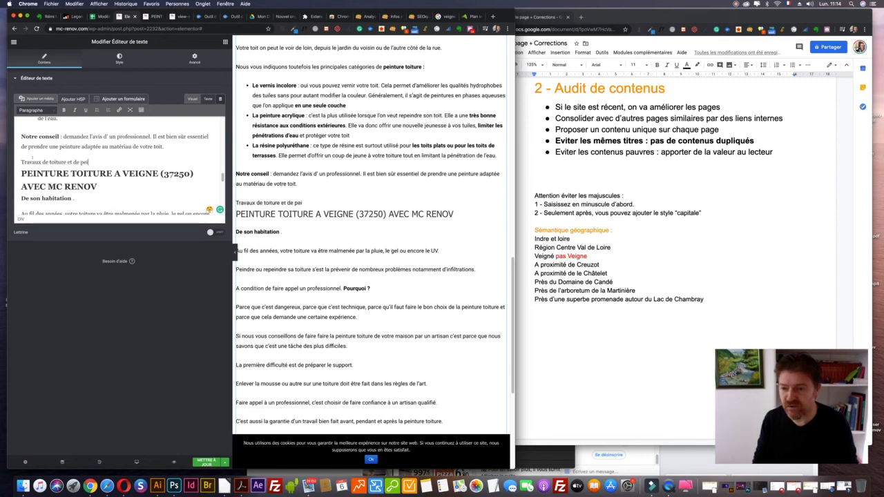
pyautogui.write('nture')
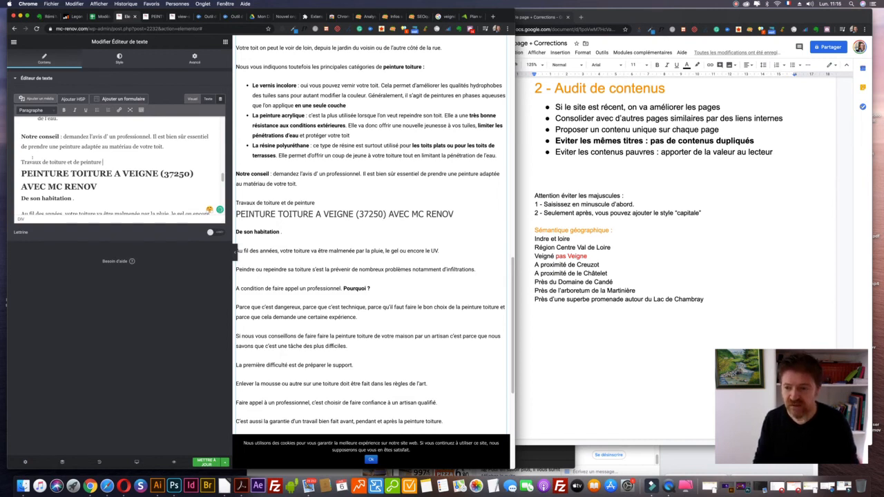
pyautogui.write('à Veigné')
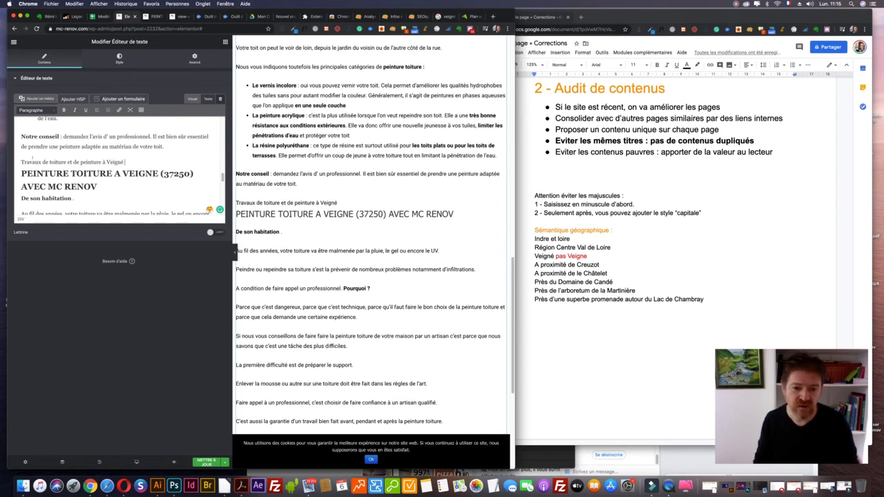
# Step: Complete the new line with "dans la région Centre Val de Loire"
pyautogui.write(' dans la réhio')
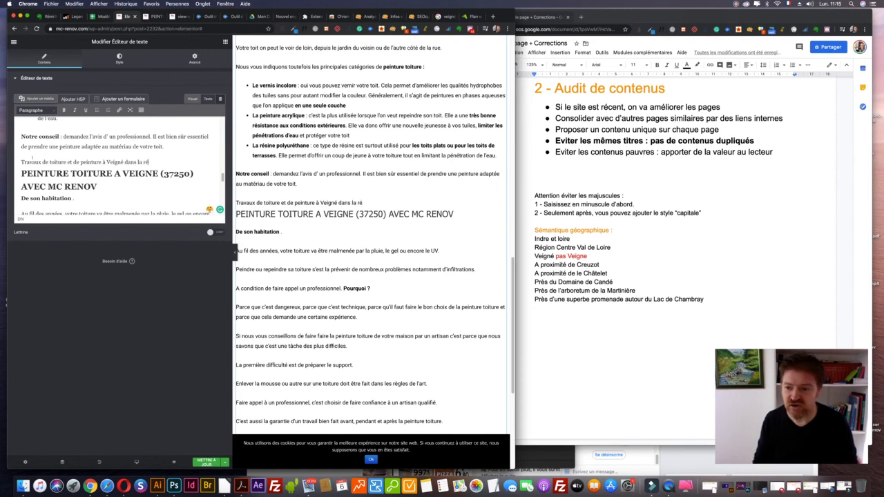
pyautogui.press('BackSpace')
pyautogui.press('BackSpace')
pyautogui.press('BackSpace')
pyautogui.press('BackSpace')
pyautogui.write('égion Centre Val')
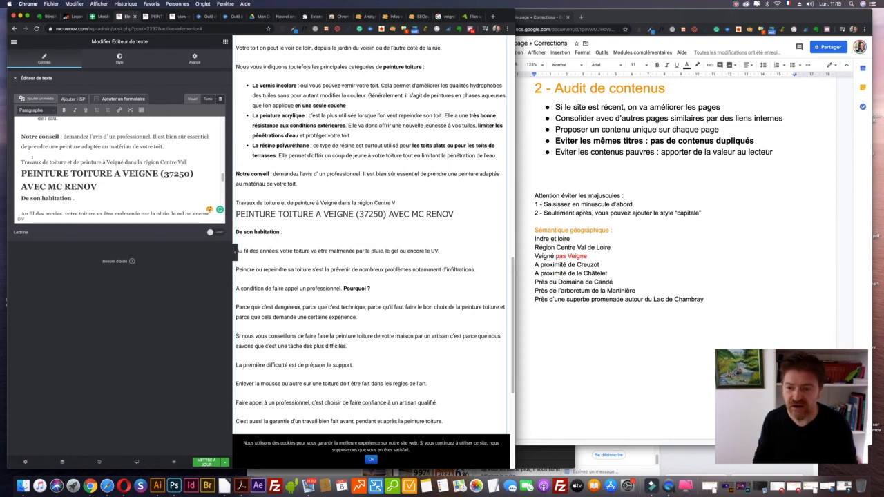
pyautogui.write(' de Loire')
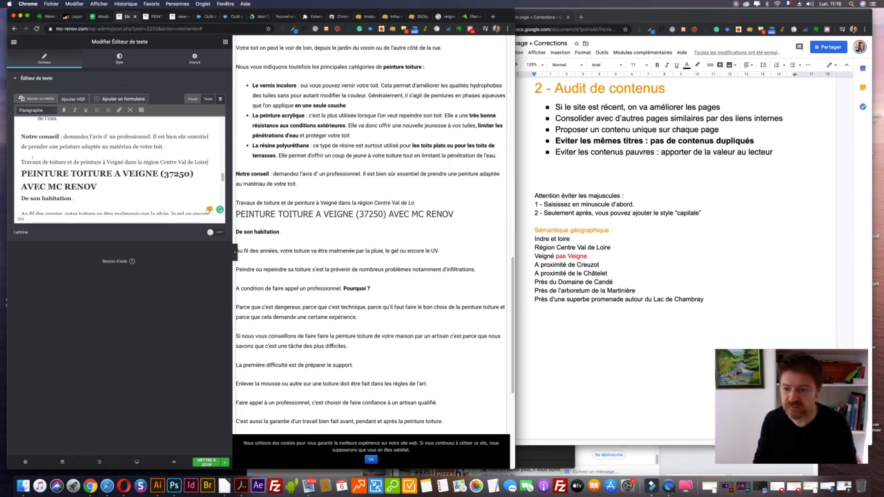
# Step: Format the new line as Titre 3 and delete the old uppercase heading below it
pyautogui.moveTo(37, 174); pyautogui.dragTo(56, 174)
pyautogui.moveTo(208, 162); pyautogui.dragTo(22, 162)
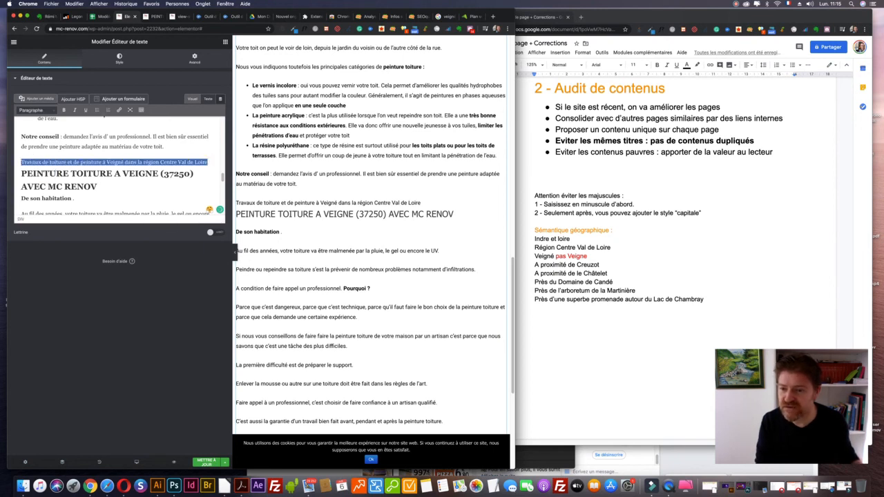
pyautogui.click(35, 110)
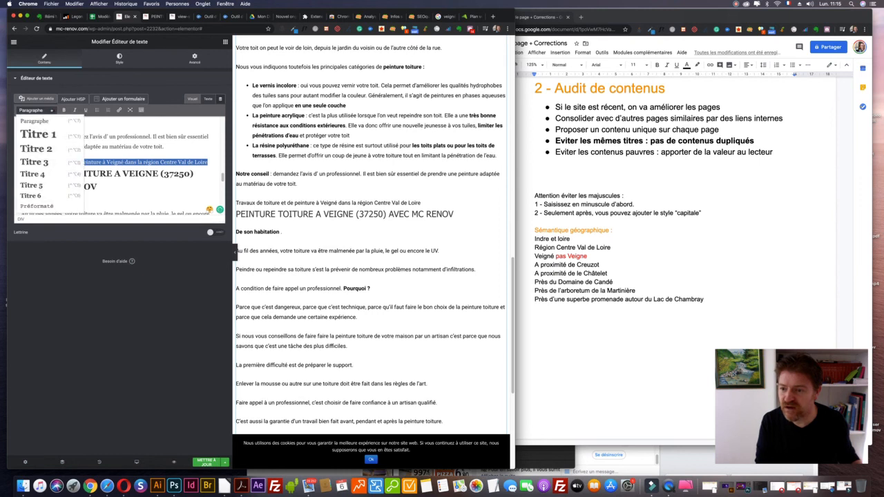
pyautogui.click(33, 162)
pyautogui.moveTo(97, 203); pyautogui.dragTo(20, 190)
pyautogui.press('BackSpace')
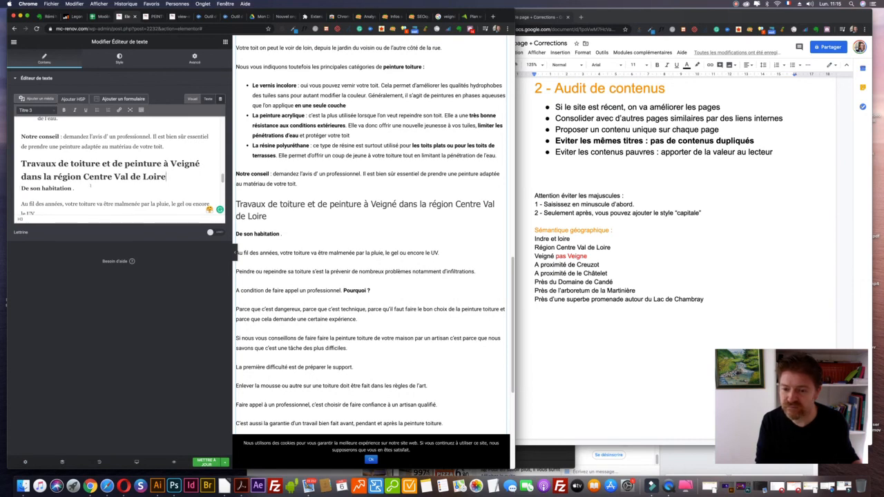
# Step: Delete the period after "De son habitation" and insert a blank line above and below the new Titre 3 heading
pyautogui.click(74, 188)
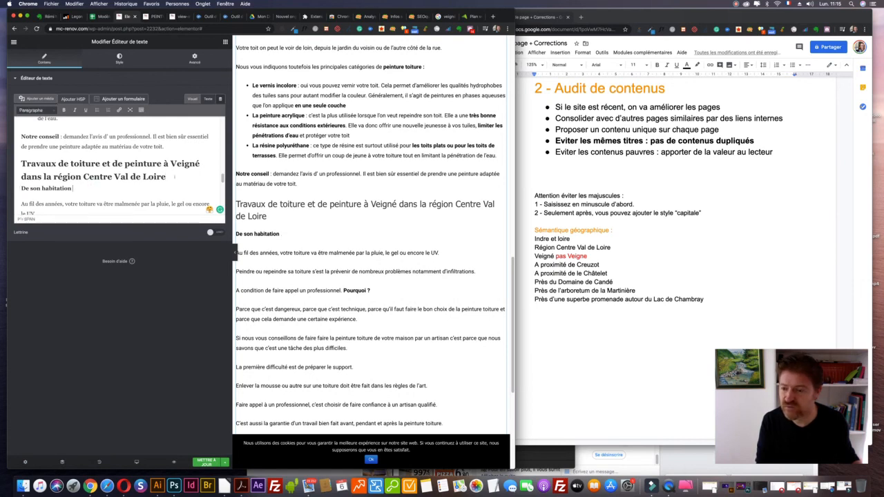
pyautogui.click(175, 177)
pyautogui.click(21, 188)
pyautogui.press('Return')
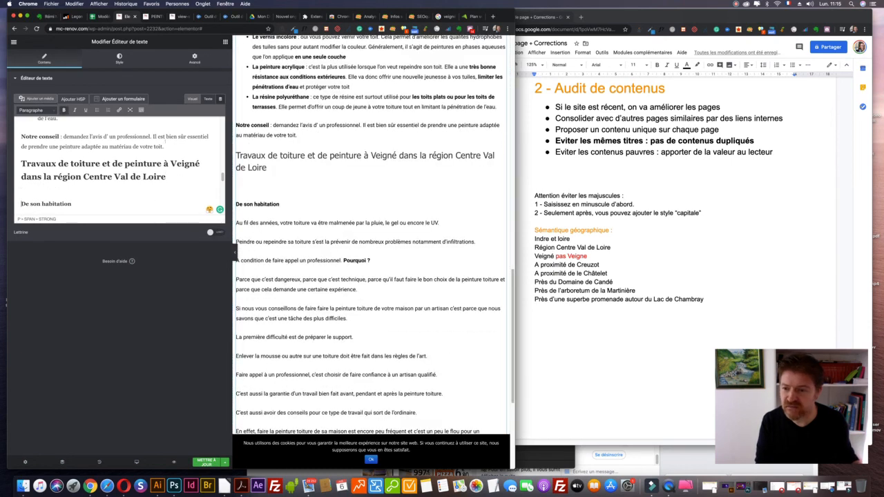
pyautogui.click(22, 164)
pyautogui.press('Return')
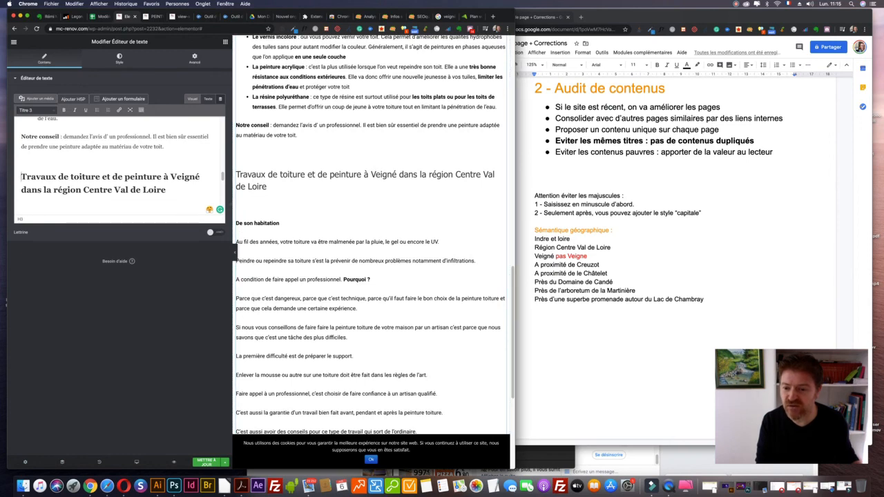
# Step: Widen the editing panel slightly and review the rewritten headings and remaining text in the page preview
pyautogui.moveTo(232, 204); pyautogui.dragTo(242, 204)
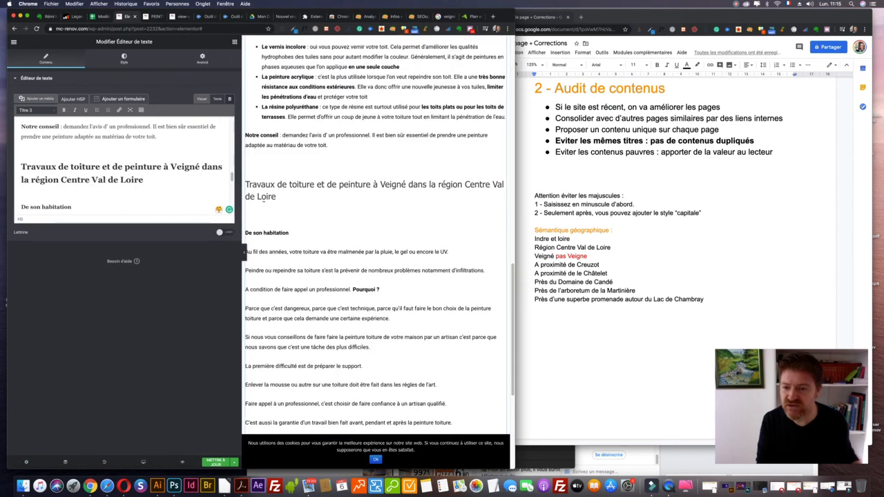
pyautogui.scroll(-5, 338, 219)
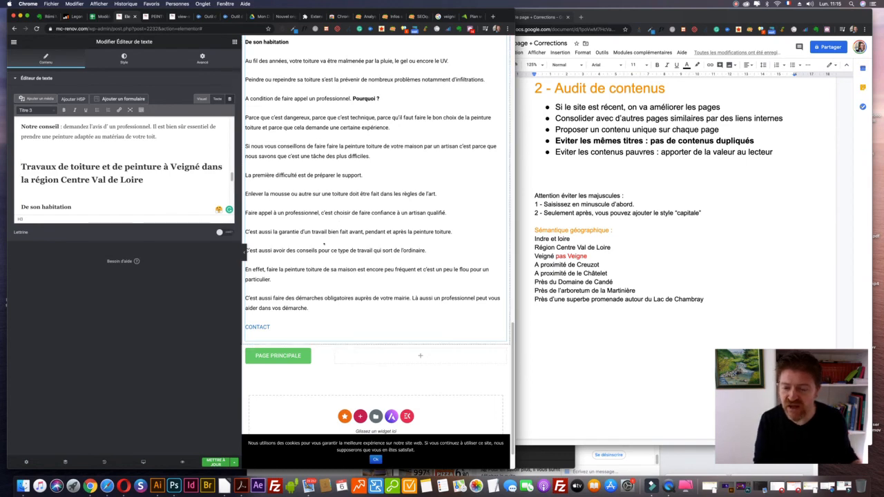
pyautogui.scroll(6, 322, 244)
pyautogui.scroll(8, 323, 244)
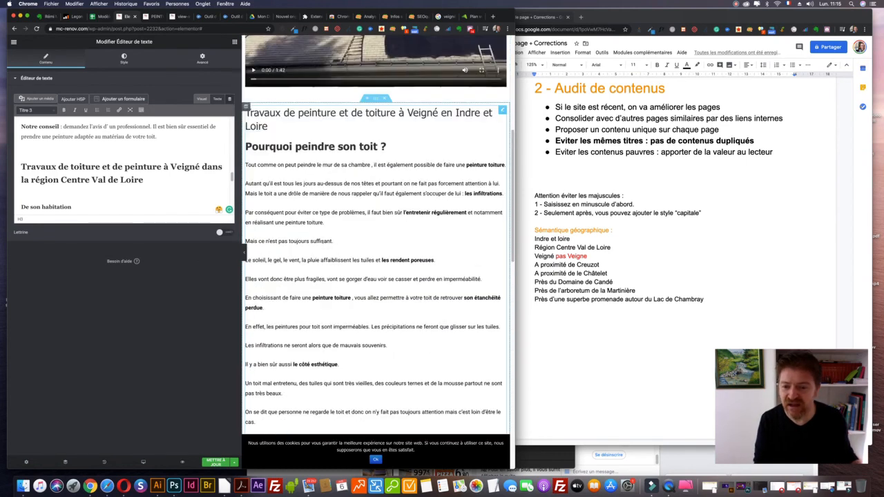